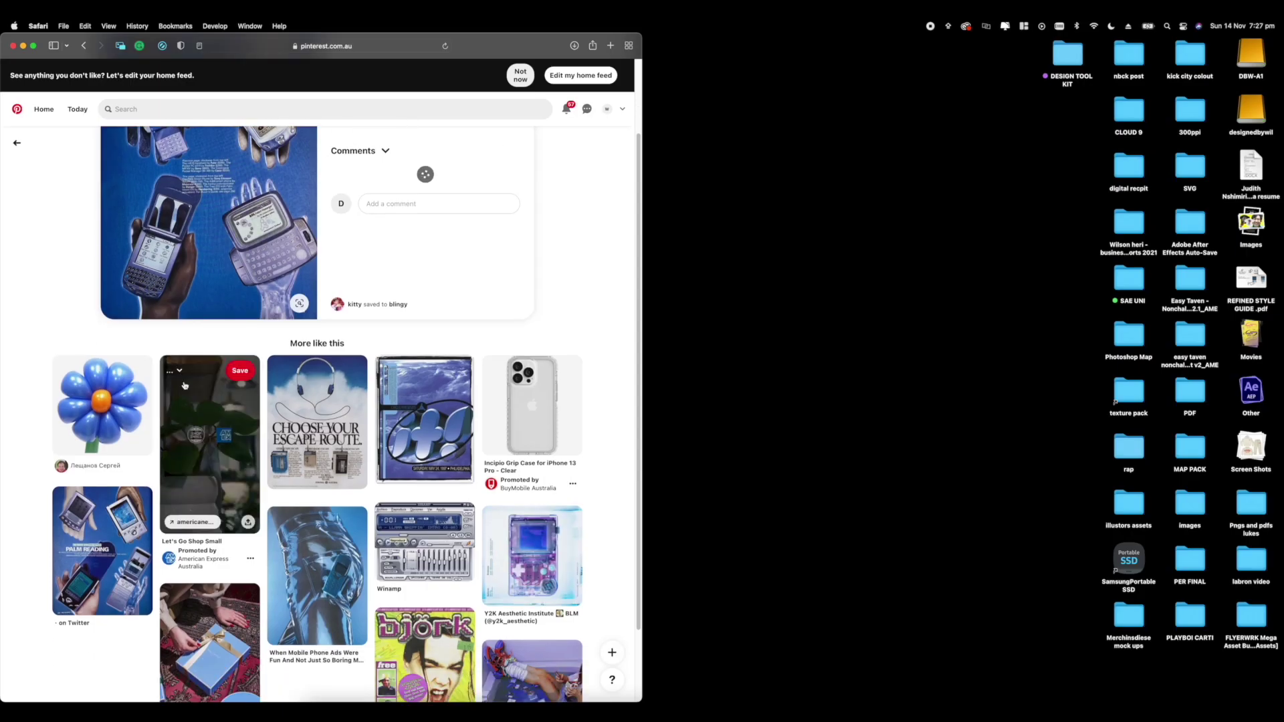
Step: Browse the related Pinterest pins beneath the Y2K mobile phone image for visual references
{"action": "scroll", "coordinate": [185, 385], "scroll_direction": "down", "scroll_amount": 5}
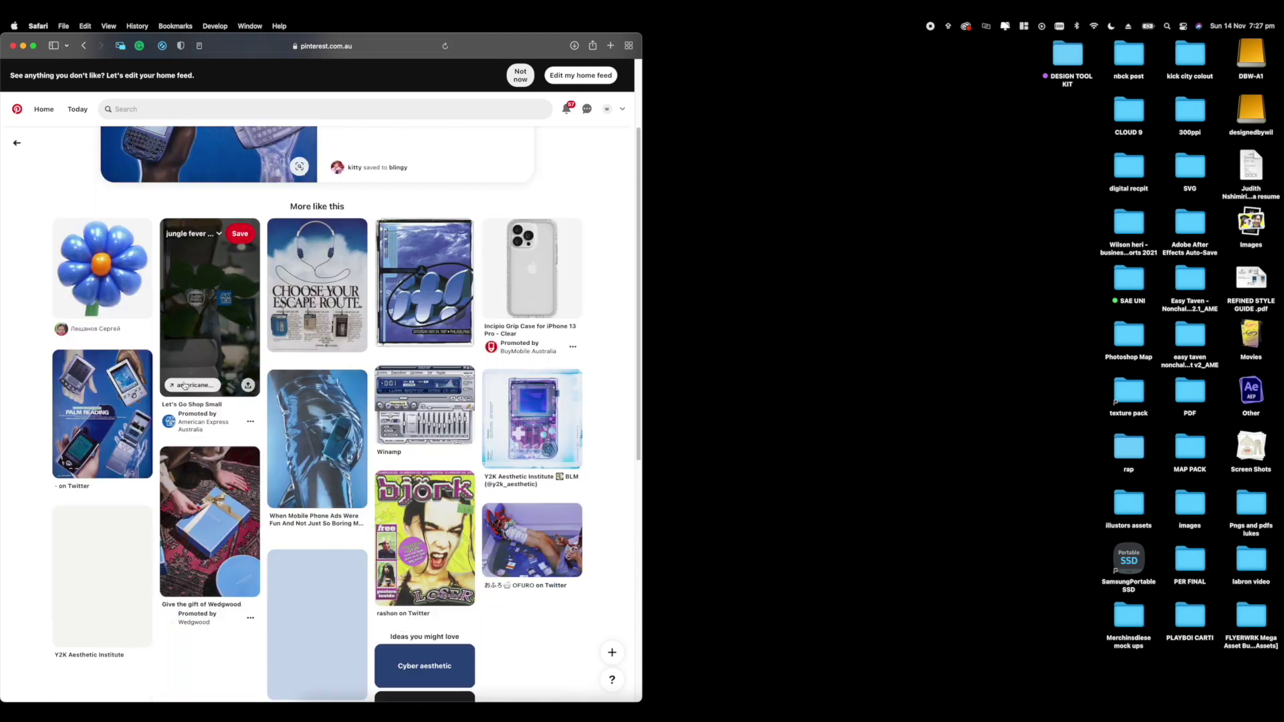
{"action": "scroll", "coordinate": [185, 386], "scroll_direction": "down", "scroll_amount": 2}
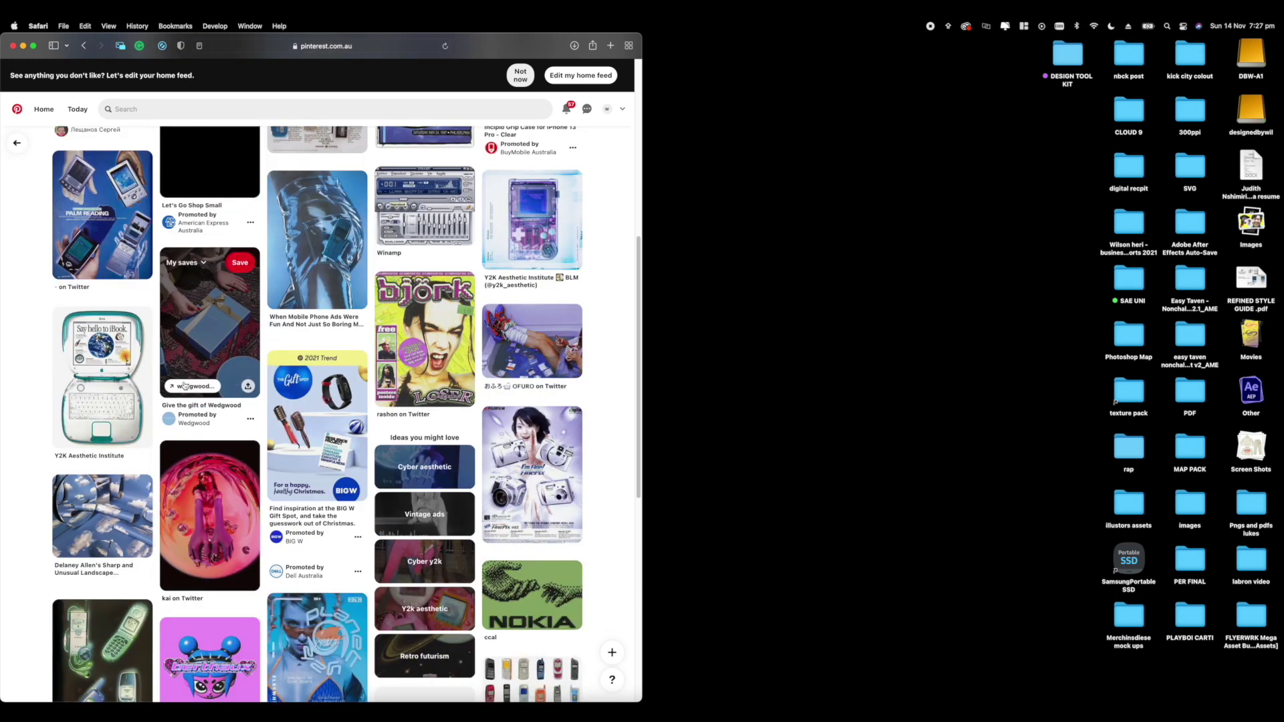
{"action": "scroll", "coordinate": [185, 385], "scroll_direction": "down", "scroll_amount": 1}
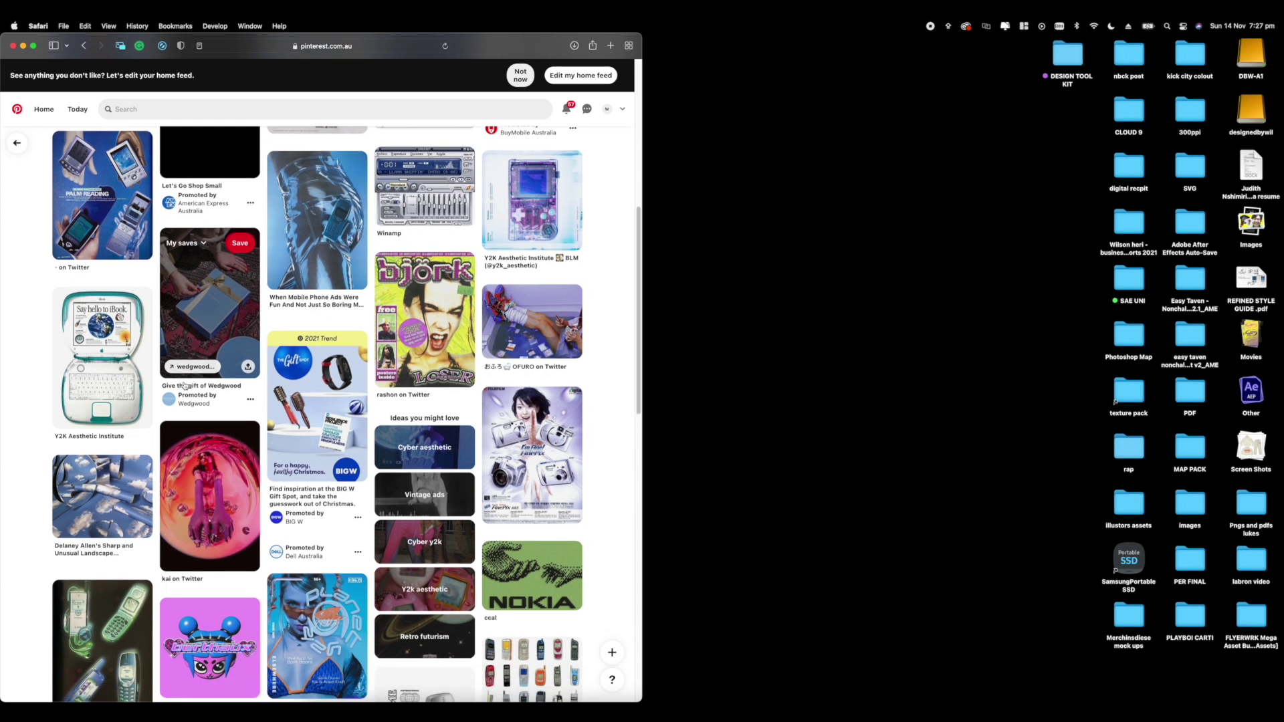
{"action": "scroll", "coordinate": [185, 386], "scroll_direction": "down", "scroll_amount": 8}
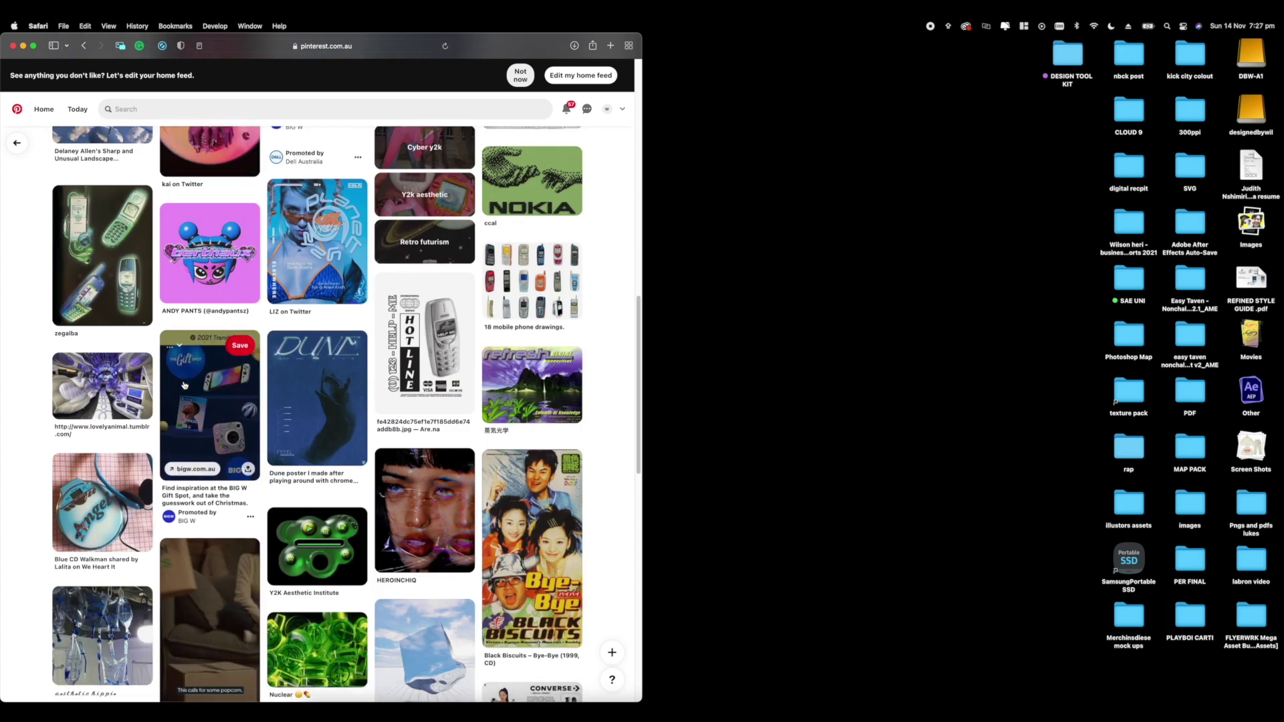
{"action": "scroll", "coordinate": [185, 385], "scroll_direction": "down", "scroll_amount": 4}
{"action": "scroll", "coordinate": [185, 385], "scroll_direction": "down", "scroll_amount": 5}
{"action": "scroll", "coordinate": [185, 386], "scroll_direction": "down", "scroll_amount": 1}
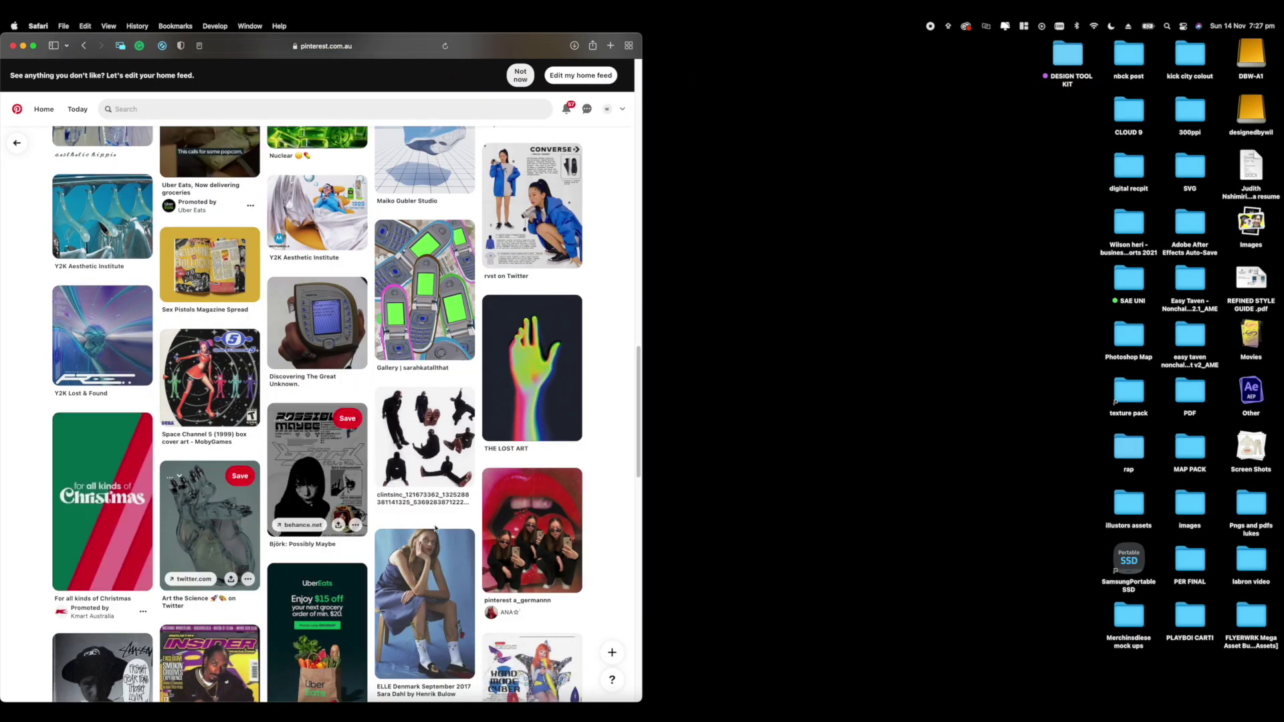
{"action": "scroll", "coordinate": [304, 517], "scroll_direction": "down", "scroll_amount": 3}
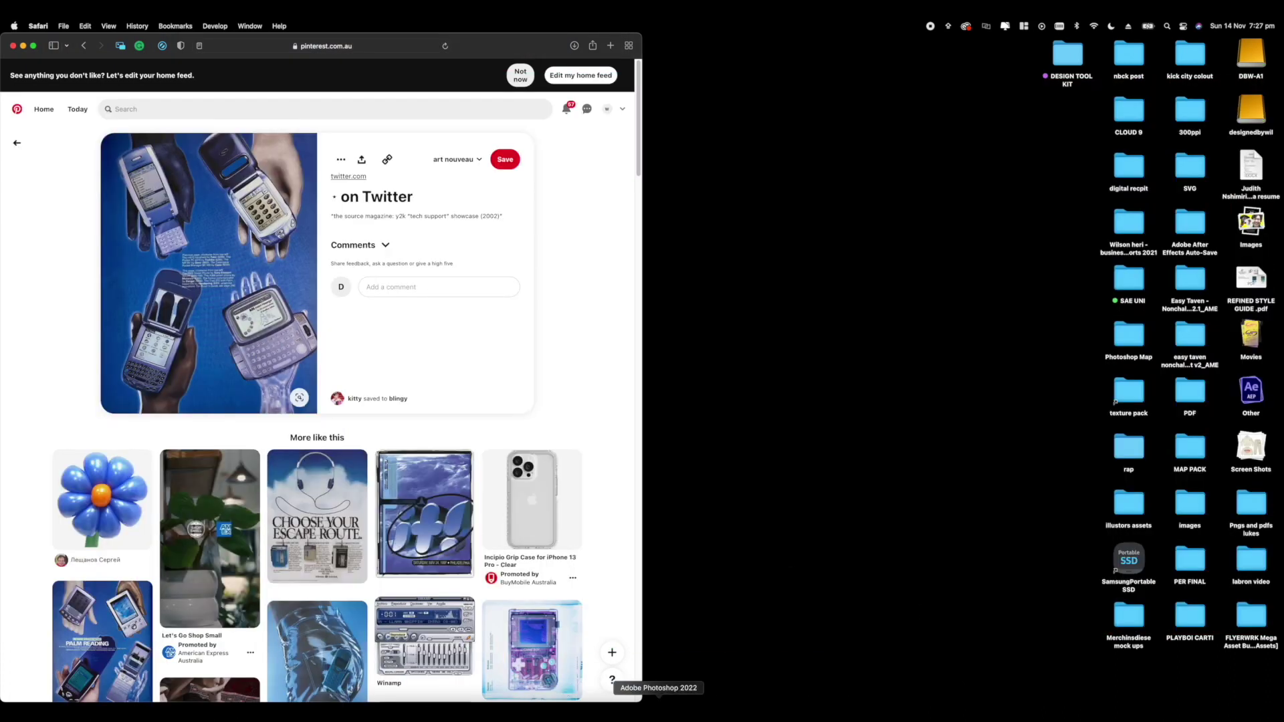
Step: Switch to Photoshop and create a 3000 x 3000 px, 300 ppi, CMYK document named Y2K DESIGN
{"action": "left_click", "coordinate": [658, 711]}
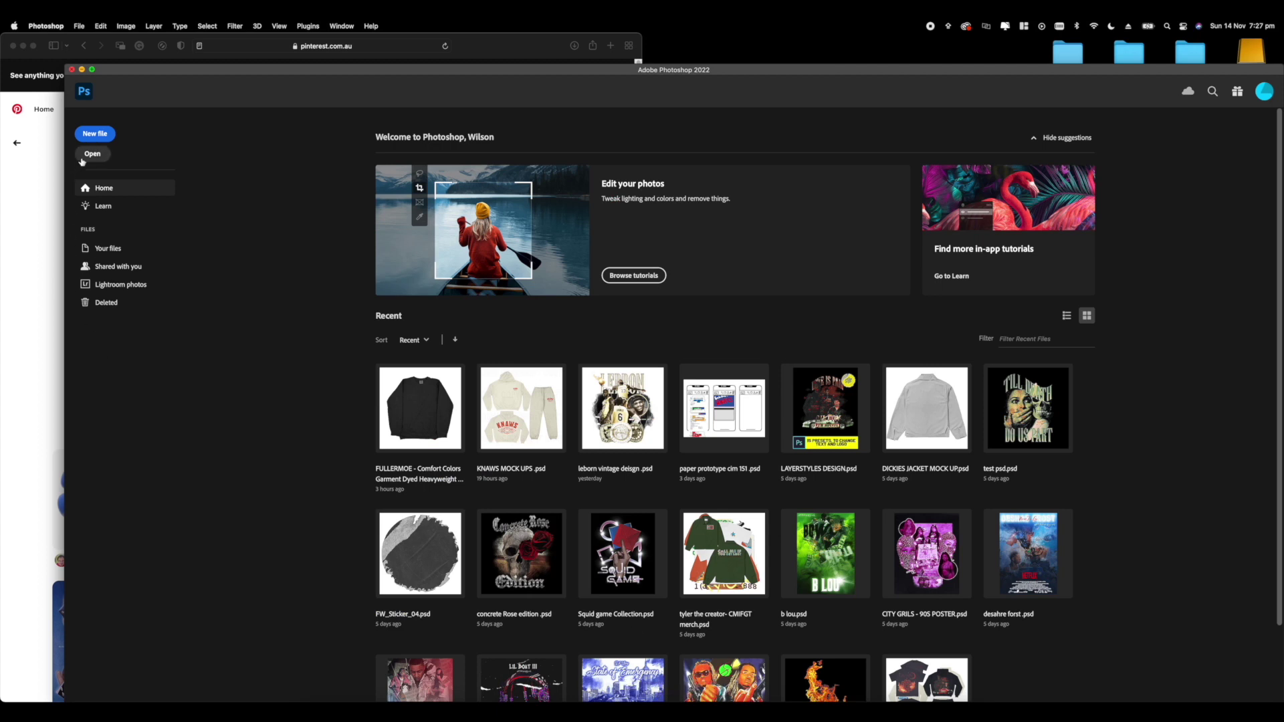
{"action": "left_click", "coordinate": [95, 134]}
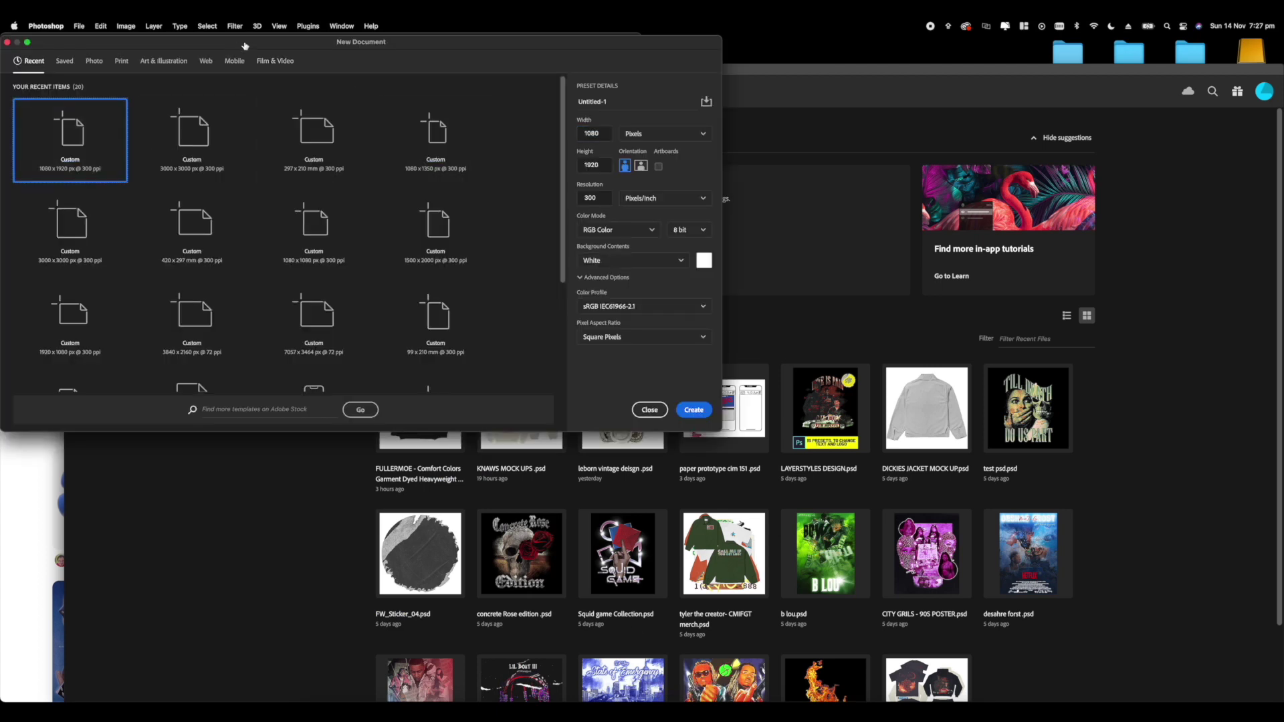
{"action": "left_click_drag", "start_coordinate": [246, 46], "coordinate": [535, 193]}
{"action": "key", "text": "Right"}
{"action": "left_click_drag", "start_coordinate": [926, 246], "coordinate": [694, 237]}
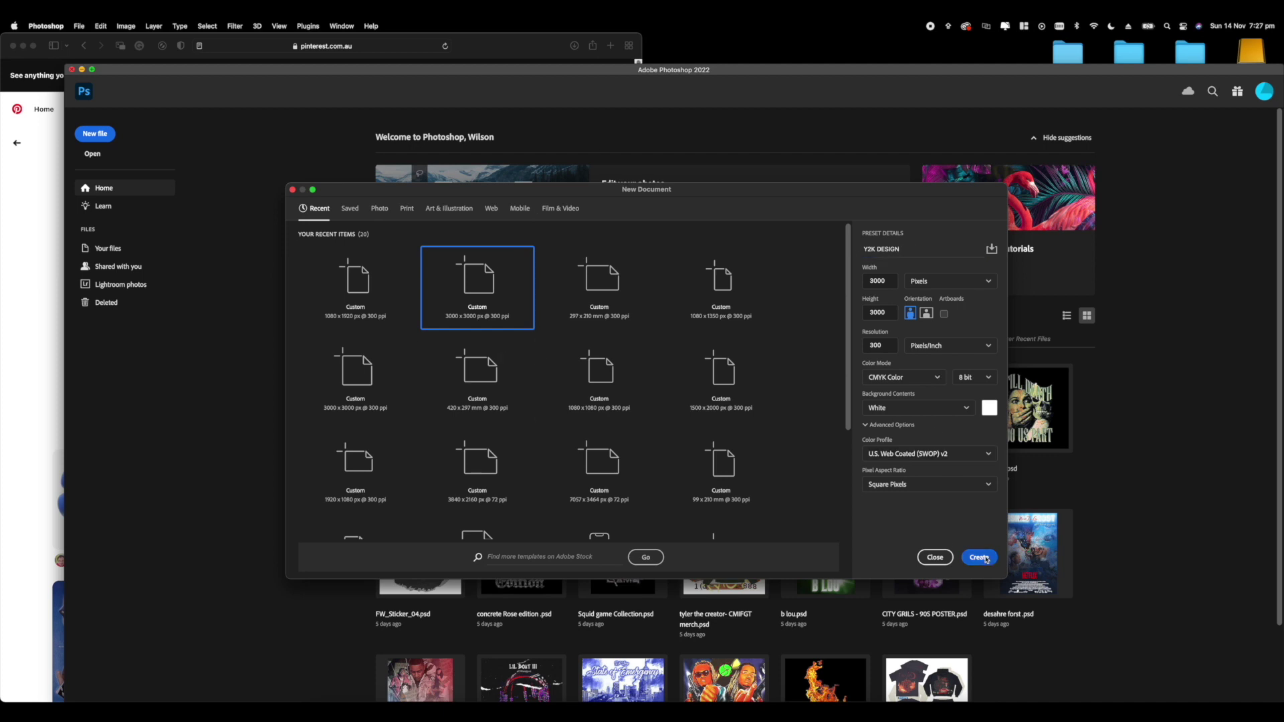
{"action": "key", "text": "Return"}
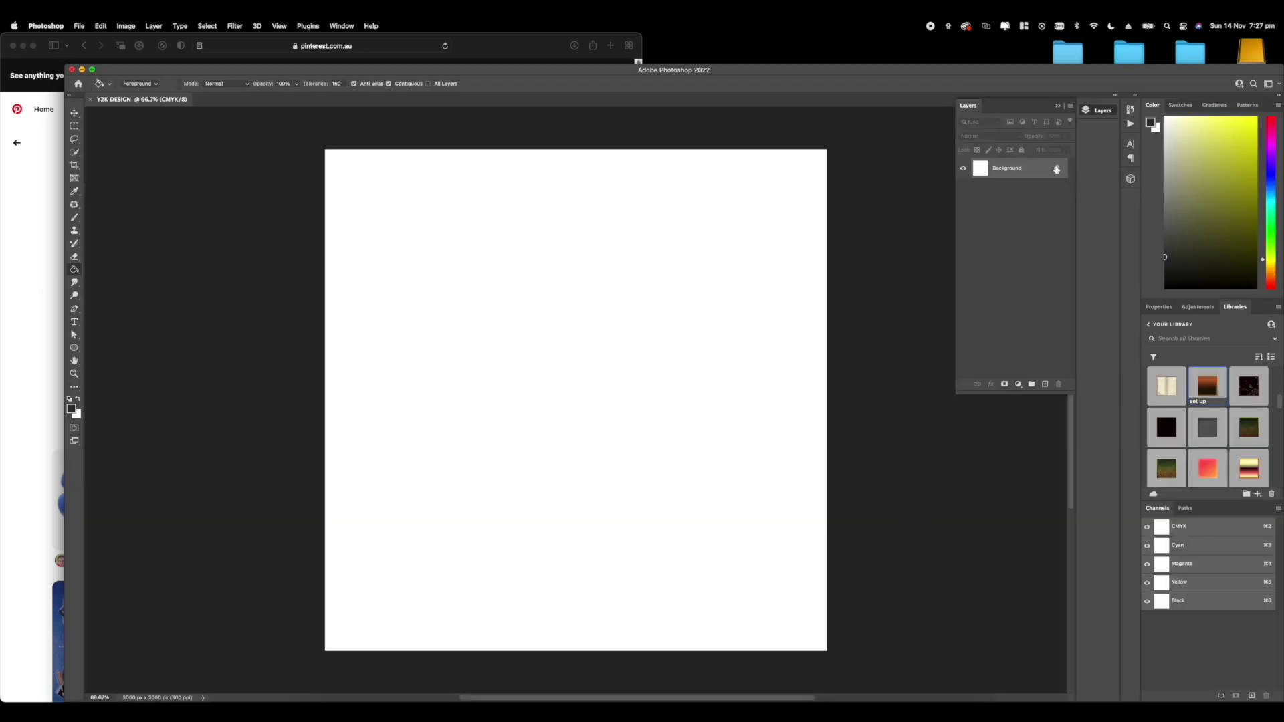
Step: Unlock the Background layer and open the Downloads folder in Finder
{"action": "left_click", "coordinate": [1056, 169]}
{"action": "left_click", "coordinate": [316, 703]}
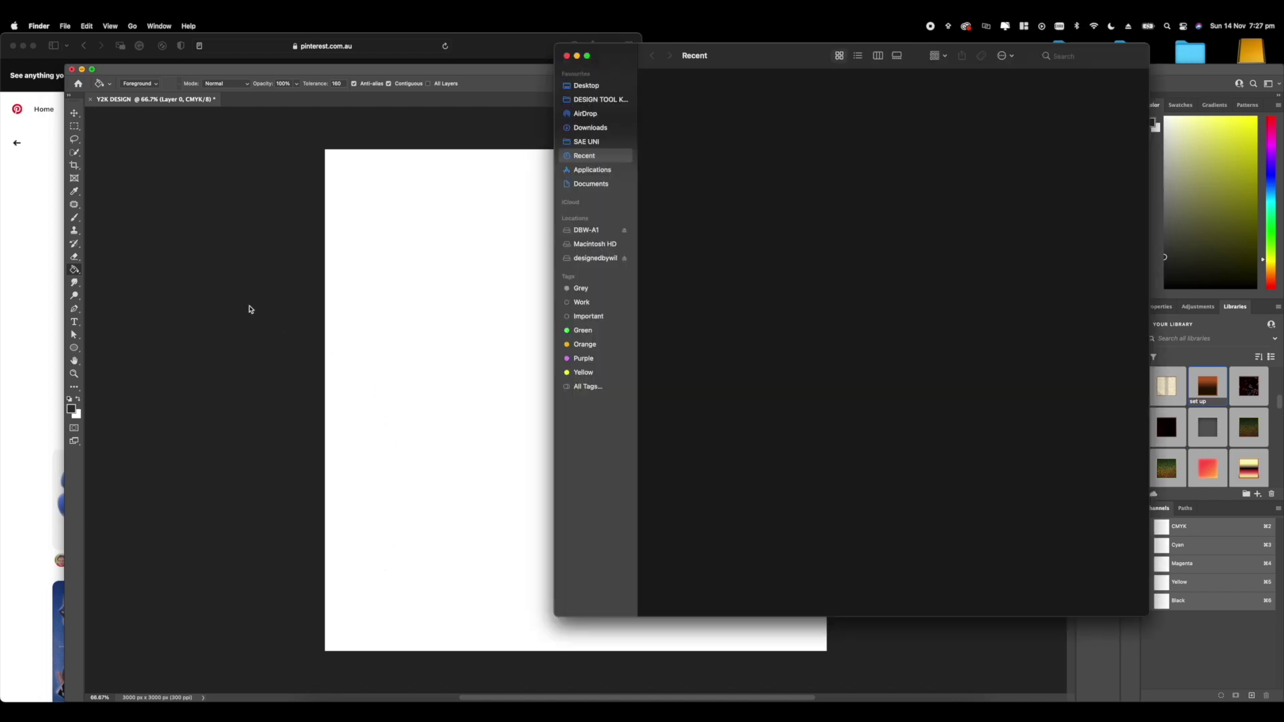
{"action": "left_click", "coordinate": [599, 106]}
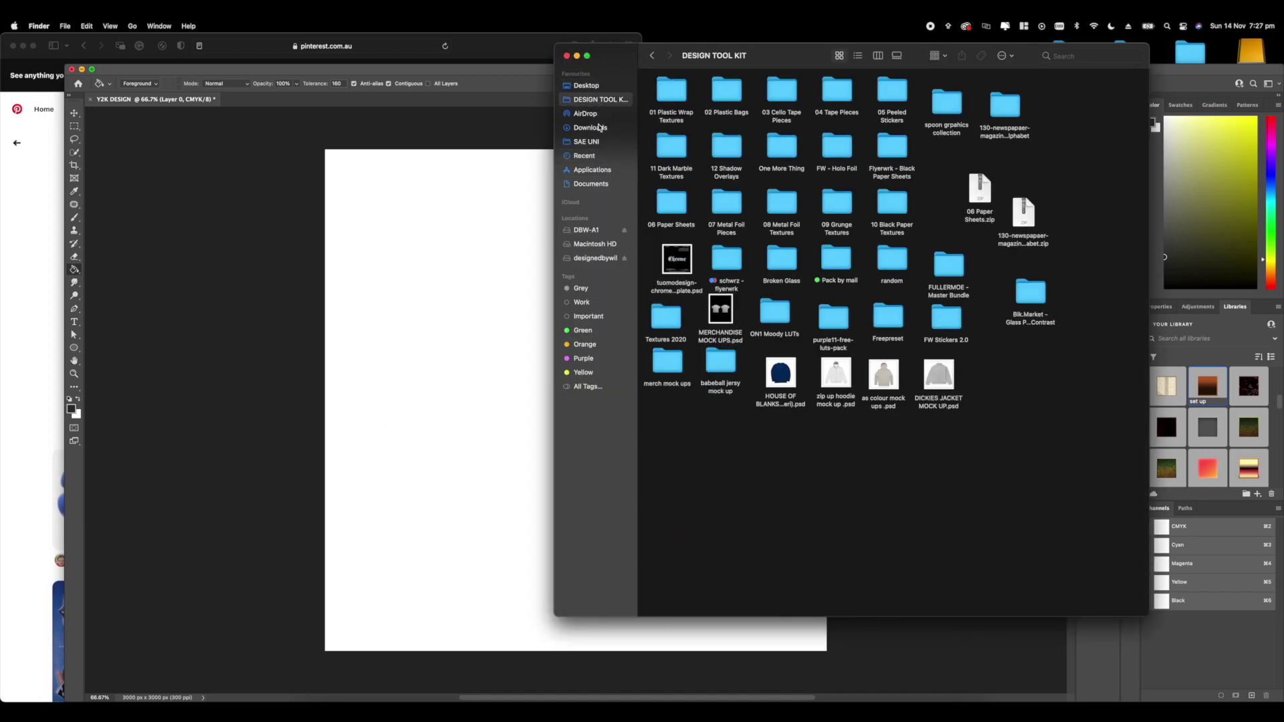
{"action": "left_click", "coordinate": [600, 127]}
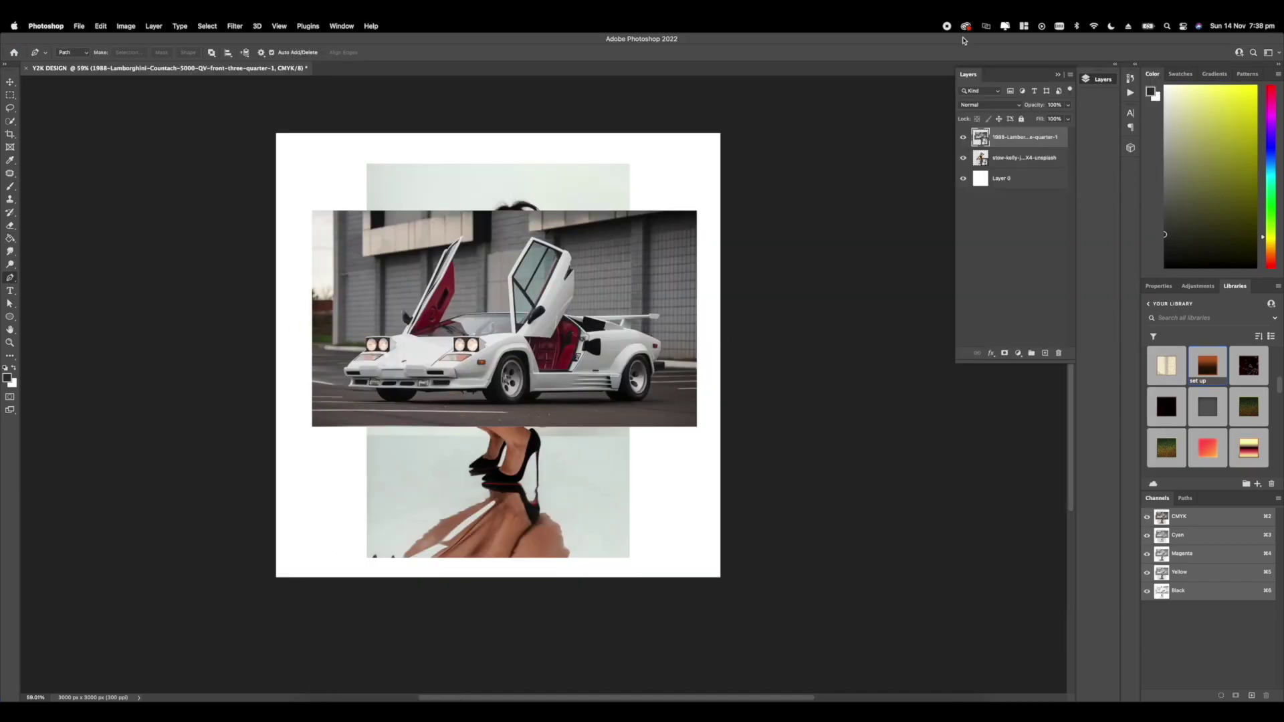
Step: Hide the Lamborghini photo, select the woman photo's layer and start a Pen path at the gap between the shoe and ankle
{"action": "left_click", "coordinate": [964, 138]}
{"action": "left_click", "coordinate": [1002, 165]}
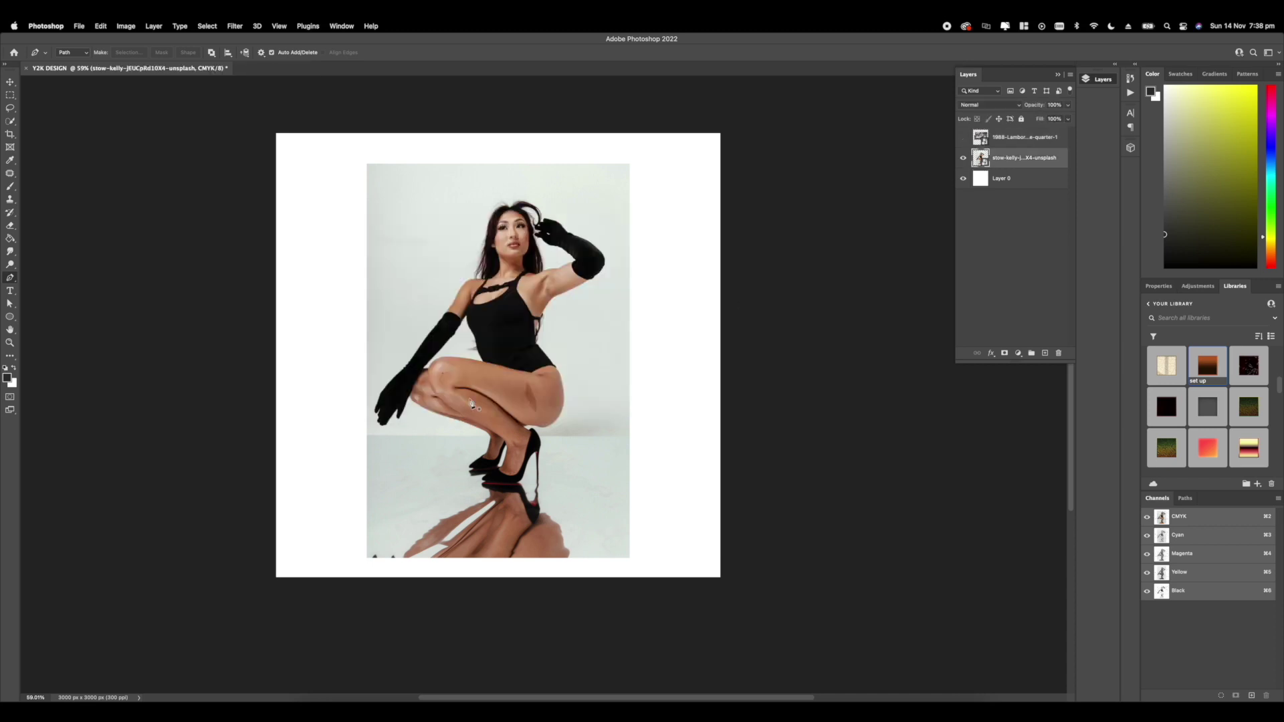
{"action": "scroll", "coordinate": [476, 405], "scroll_direction": "up", "scroll_amount": 10}
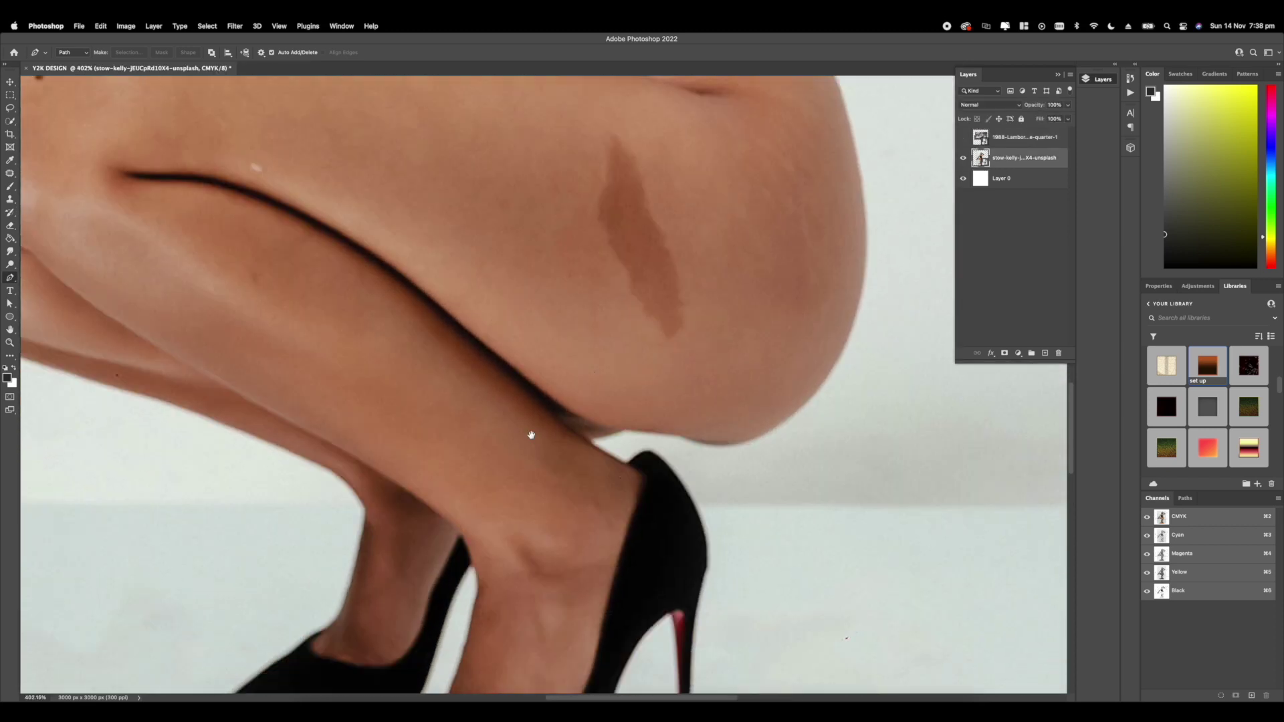
{"action": "left_click_drag", "start_coordinate": [531, 436], "coordinate": [602, 194]}
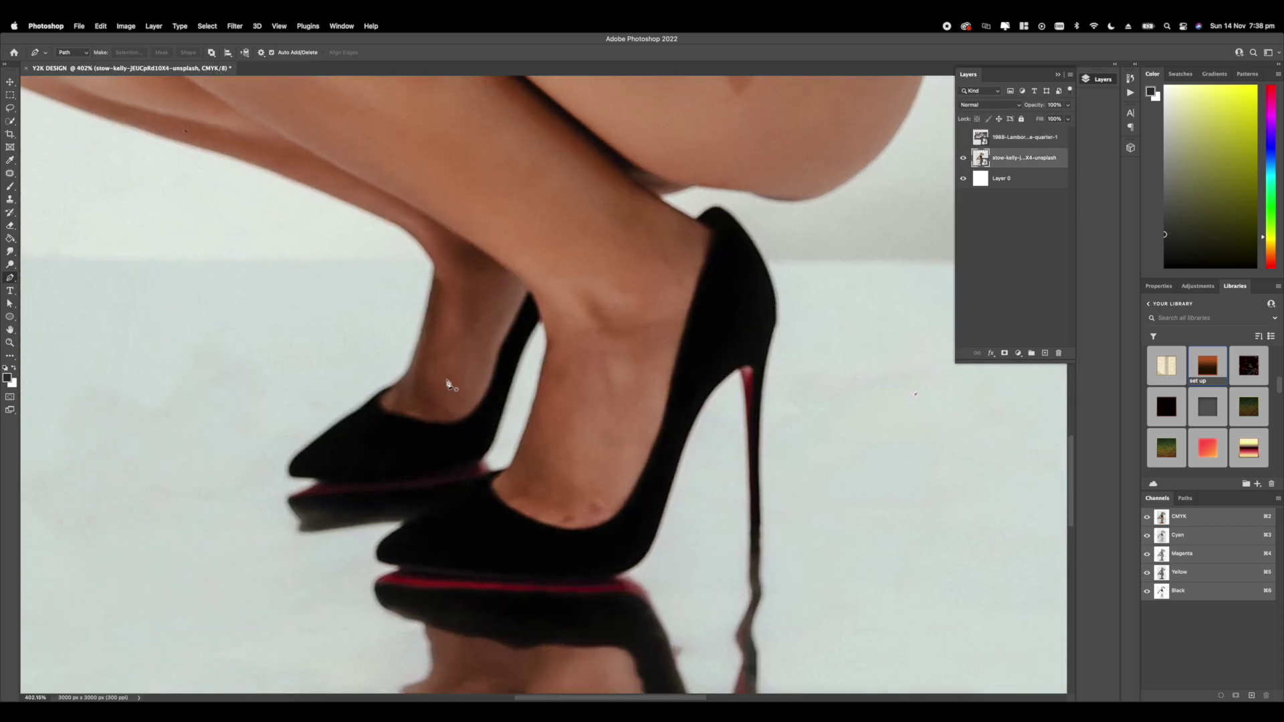
{"action": "scroll", "coordinate": [449, 386], "scroll_direction": "up", "scroll_amount": 5}
{"action": "left_click_drag", "start_coordinate": [479, 364], "coordinate": [527, 338]}
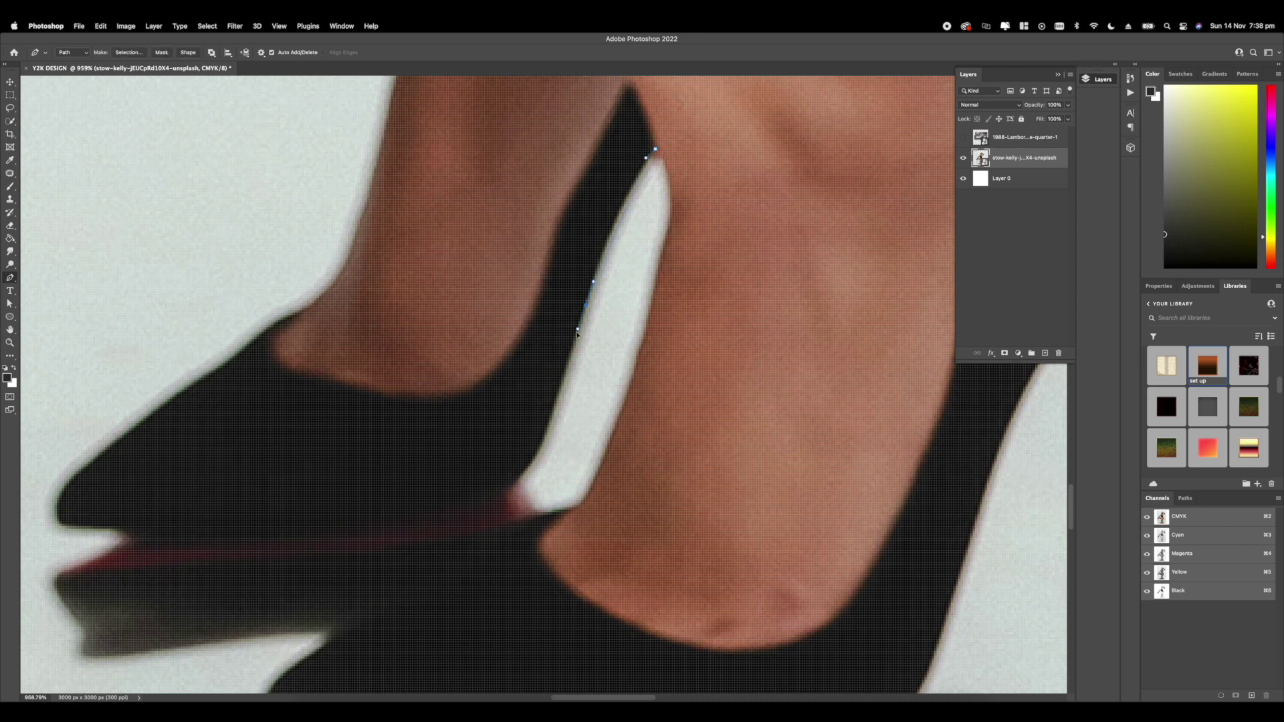
Step: Trace Pen paths along the shoe gap, the underside of the leg and the near edge of the gloved hand
{"action": "left_click_drag", "start_coordinate": [566, 402], "coordinate": [645, 616]}
{"action": "left_click_drag", "start_coordinate": [281, 214], "coordinate": [774, 502]}
{"action": "left_click_drag", "start_coordinate": [309, 234], "coordinate": [563, 155]}
{"action": "left_click_drag", "start_coordinate": [446, 151], "coordinate": [434, 175]}
{"action": "left_click_drag", "start_coordinate": [384, 319], "coordinate": [370, 345]}
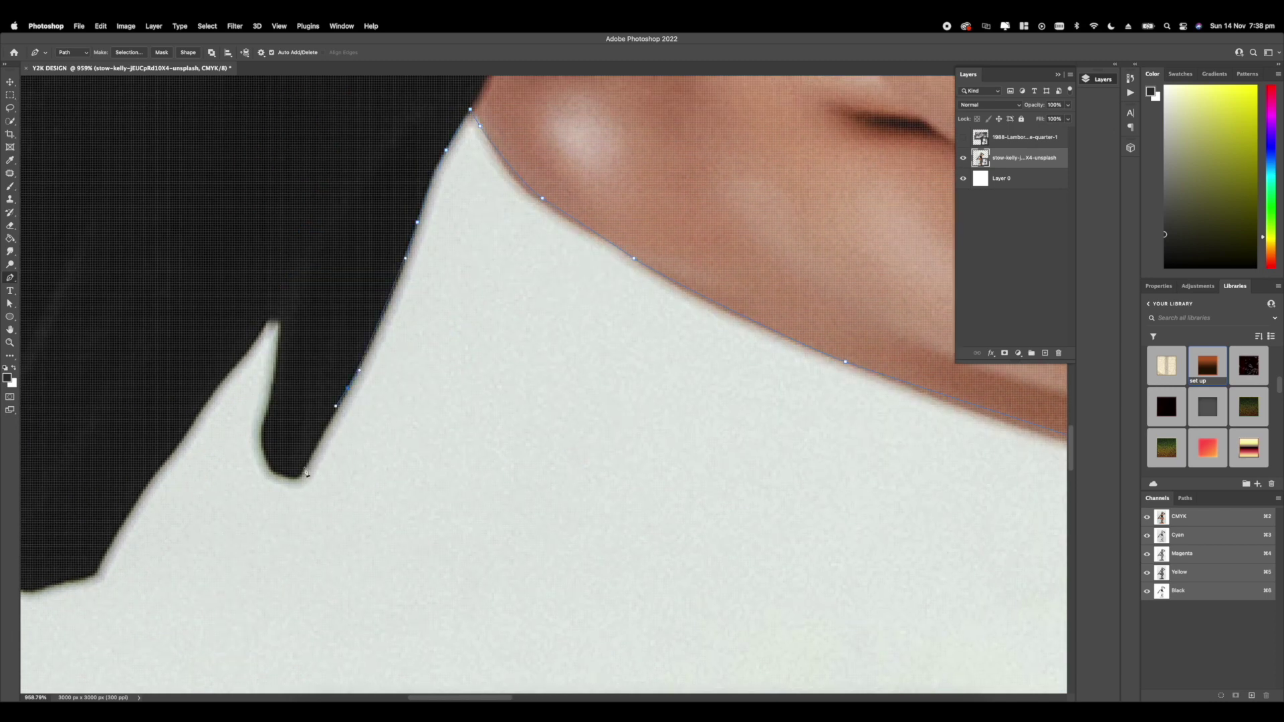
Step: Continue the Pen path around the gloved hand's first finger and down to the lower fingertips
{"action": "left_click_drag", "start_coordinate": [258, 343], "coordinate": [399, 286]}
{"action": "left_click", "coordinate": [386, 297]}
{"action": "left_click_drag", "start_coordinate": [326, 376], "coordinate": [477, 341]}
{"action": "left_click_drag", "start_coordinate": [460, 350], "coordinate": [447, 363]}
{"action": "left_click_drag", "start_coordinate": [420, 425], "coordinate": [414, 430]}
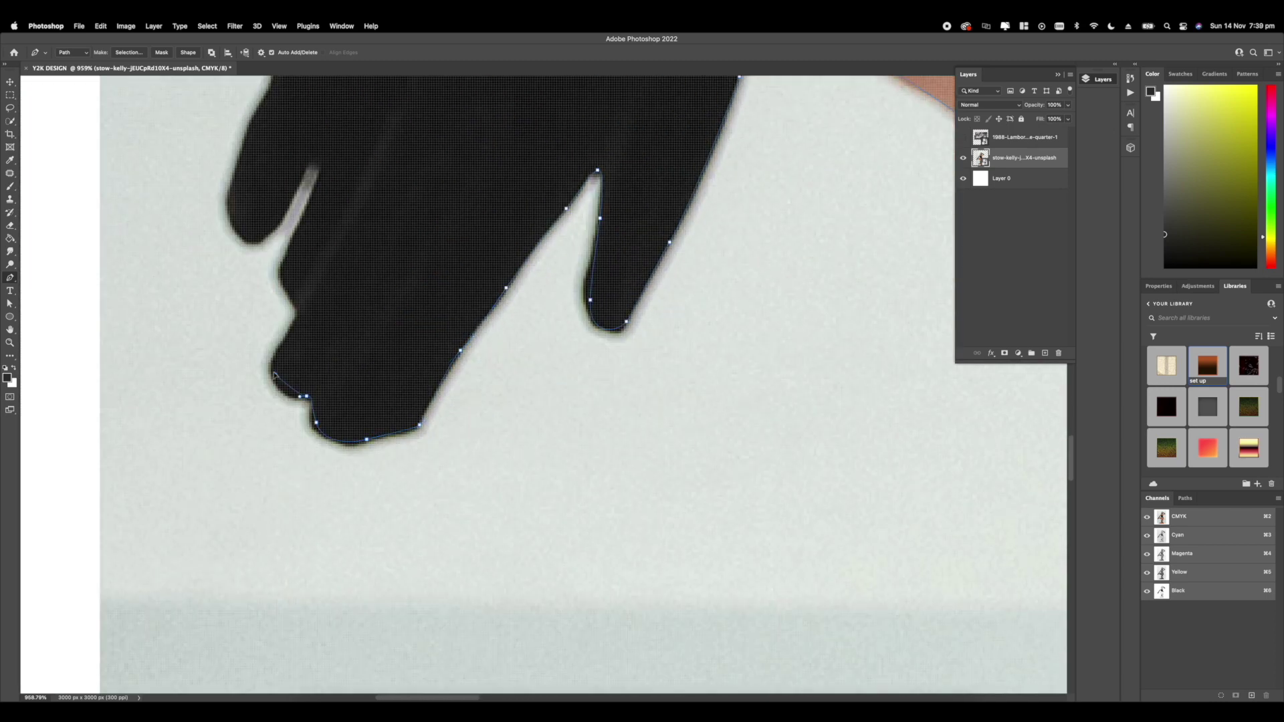
Step: Trace the remaining gloved fingers and the back of the hand with the Pen tool
{"action": "left_click_drag", "start_coordinate": [294, 309], "coordinate": [296, 420]}
{"action": "left_click_drag", "start_coordinate": [287, 382], "coordinate": [290, 364]}
{"action": "left_click_drag", "start_coordinate": [313, 271], "coordinate": [308, 269]}
{"action": "left_click_drag", "start_coordinate": [313, 272], "coordinate": [349, 325]}
{"action": "left_click_drag", "start_coordinate": [269, 360], "coordinate": [270, 348]}
{"action": "left_click_drag", "start_coordinate": [270, 341], "coordinate": [224, 494]}
{"action": "left_click_drag", "start_coordinate": [311, 254], "coordinate": [225, 396]}
{"action": "left_click_drag", "start_coordinate": [265, 339], "coordinate": [290, 306]}
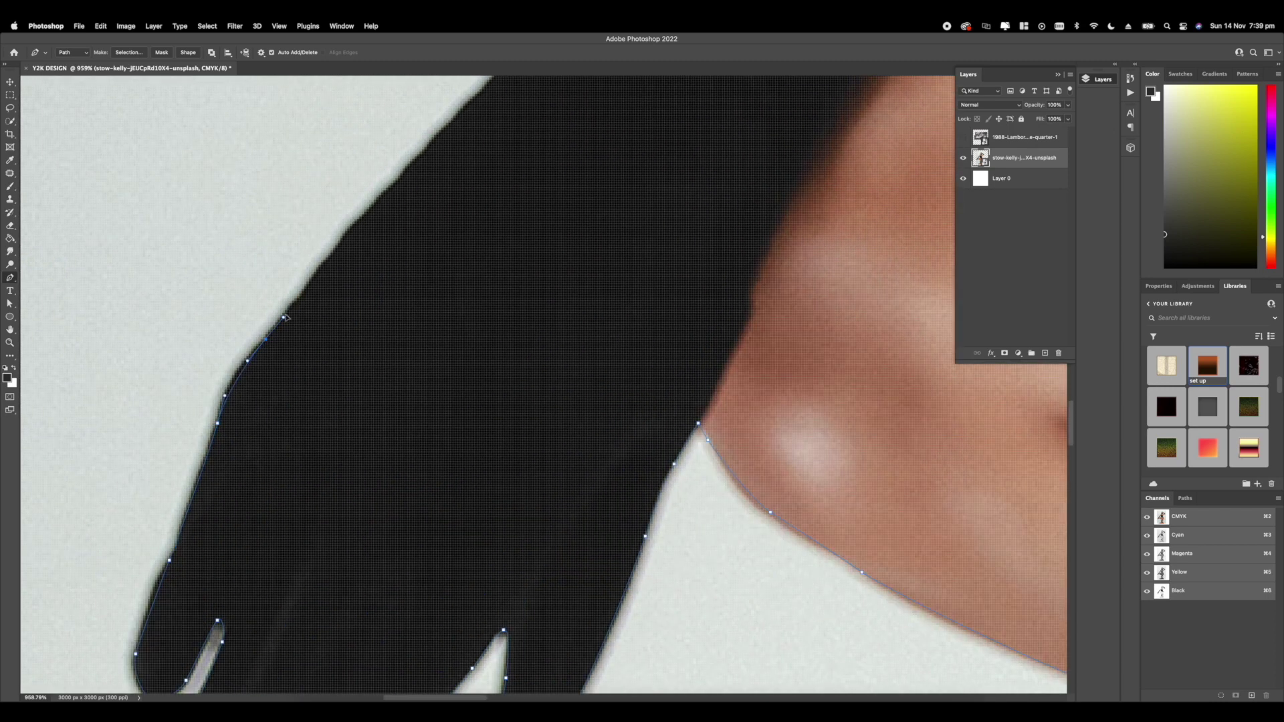
Step: Continue the Pen path along the outer edge of the long glove and up the arm to the shoulder
{"action": "left_click_drag", "start_coordinate": [364, 221], "coordinate": [281, 311]}
{"action": "left_click_drag", "start_coordinate": [262, 327], "coordinate": [291, 293]}
{"action": "left_click_drag", "start_coordinate": [374, 201], "coordinate": [291, 289]}
{"action": "left_click_drag", "start_coordinate": [299, 287], "coordinate": [324, 258]}
{"action": "left_click_drag", "start_coordinate": [402, 180], "coordinate": [286, 303]}
{"action": "left_click", "coordinate": [244, 354]}
{"action": "left_click_drag", "start_coordinate": [275, 324], "coordinate": [307, 295]}
{"action": "left_click_drag", "start_coordinate": [324, 279], "coordinate": [324, 270]}
{"action": "left_click_drag", "start_coordinate": [422, 167], "coordinate": [248, 434]}
{"action": "mouse_move", "coordinate": [434, 121]}
{"action": "left_mouse_down"}
{"action": "mouse_move", "coordinate": [312, 307]}
{"action": "mouse_move", "coordinate": [247, 364]}
{"action": "left_mouse_up"}
{"action": "left_click_drag", "start_coordinate": [287, 311], "coordinate": [291, 307]}
{"action": "left_click_drag", "start_coordinate": [348, 234], "coordinate": [274, 317]}
{"action": "mouse_move", "coordinate": [335, 252]}
{"action": "left_mouse_down"}
{"action": "mouse_move", "coordinate": [349, 243]}
{"action": "mouse_move", "coordinate": [316, 318]}
{"action": "left_mouse_up"}
{"action": "mouse_move", "coordinate": [349, 270]}
{"action": "left_mouse_down"}
{"action": "mouse_move", "coordinate": [366, 255]}
{"action": "mouse_move", "coordinate": [294, 374]}
{"action": "left_mouse_up"}
{"action": "left_click_drag", "start_coordinate": [300, 359], "coordinate": [311, 341]}
{"action": "left_click_drag", "start_coordinate": [340, 298], "coordinate": [354, 281]}
{"action": "left_click_drag", "start_coordinate": [408, 168], "coordinate": [212, 420]}
{"action": "left_click_drag", "start_coordinate": [244, 362], "coordinate": [304, 298]}
{"action": "left_click_drag", "start_coordinate": [341, 247], "coordinate": [376, 226]}
{"action": "left_click_drag", "start_coordinate": [420, 216], "coordinate": [456, 216]}
Step: Extend the Pen path from the shoulder up around the woman's hair and over the top of her head
{"action": "left_click_drag", "start_coordinate": [702, 405], "coordinate": [346, 379]}
{"action": "scroll", "coordinate": [344, 378], "scroll_direction": "up", "scroll_amount": 5}
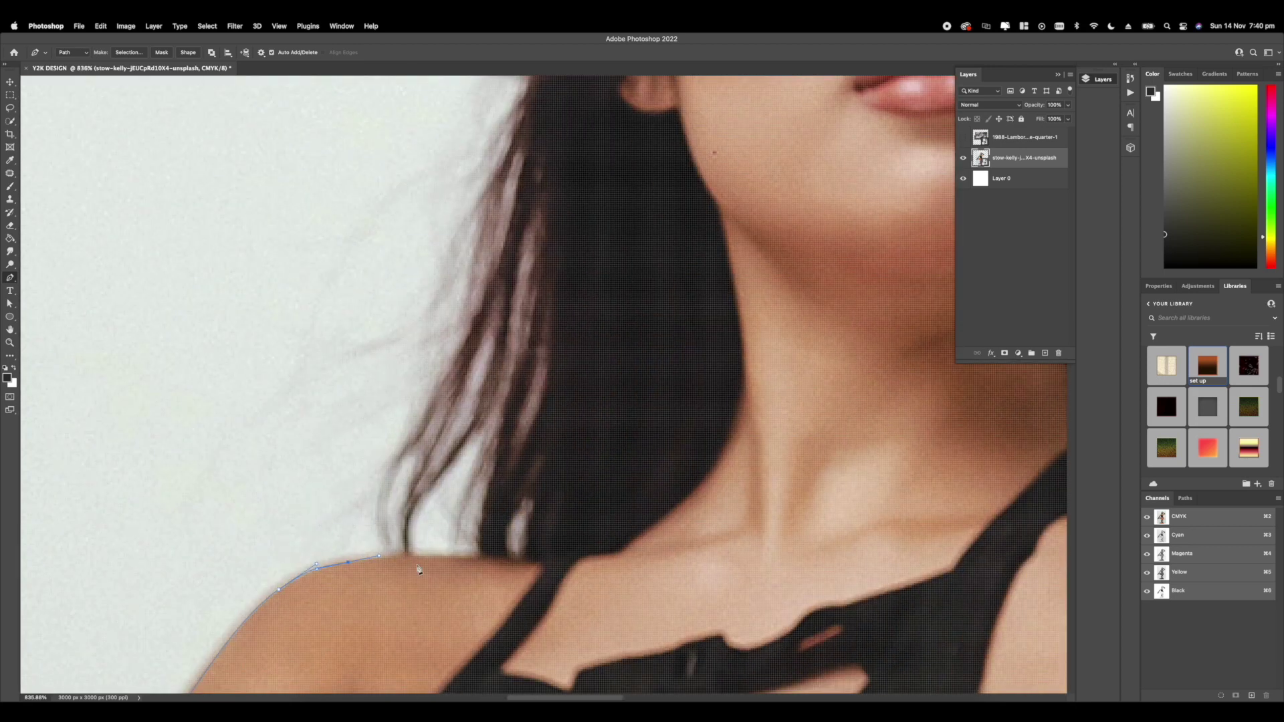
{"action": "scroll", "coordinate": [394, 266], "scroll_direction": "up", "scroll_amount": 8}
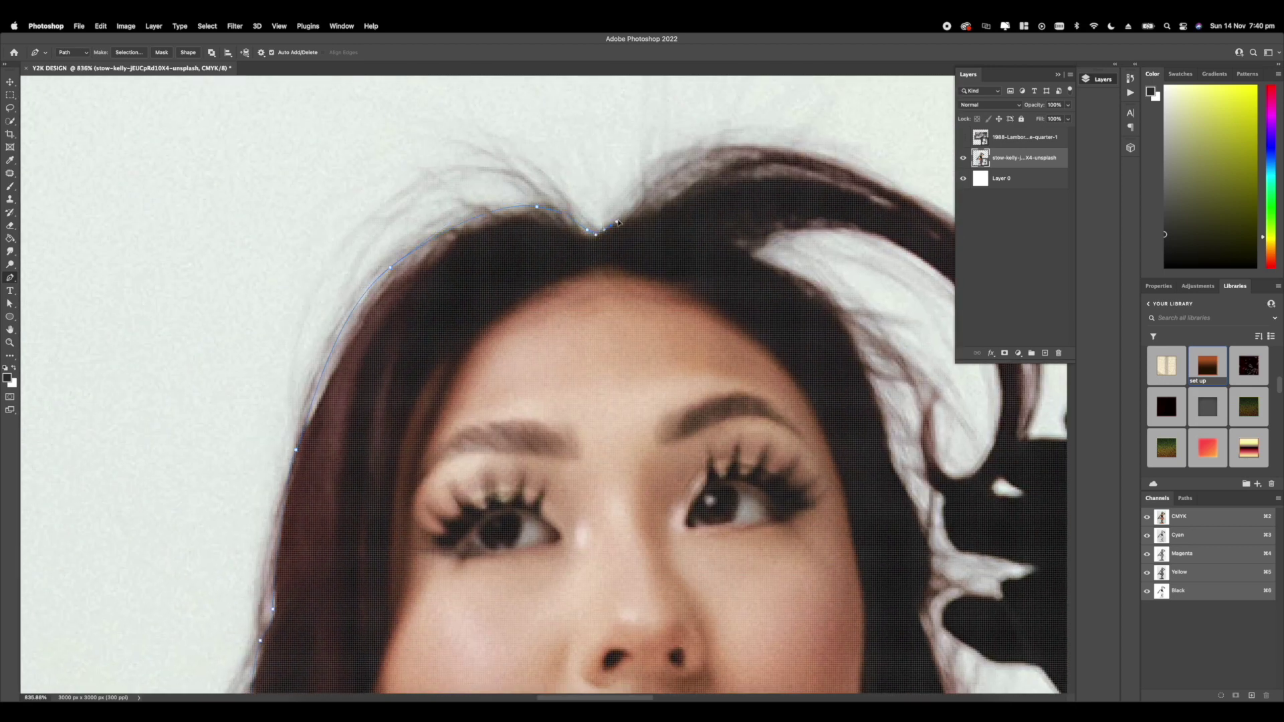
{"action": "scroll", "coordinate": [395, 266], "scroll_direction": "right", "scroll_amount": 5}
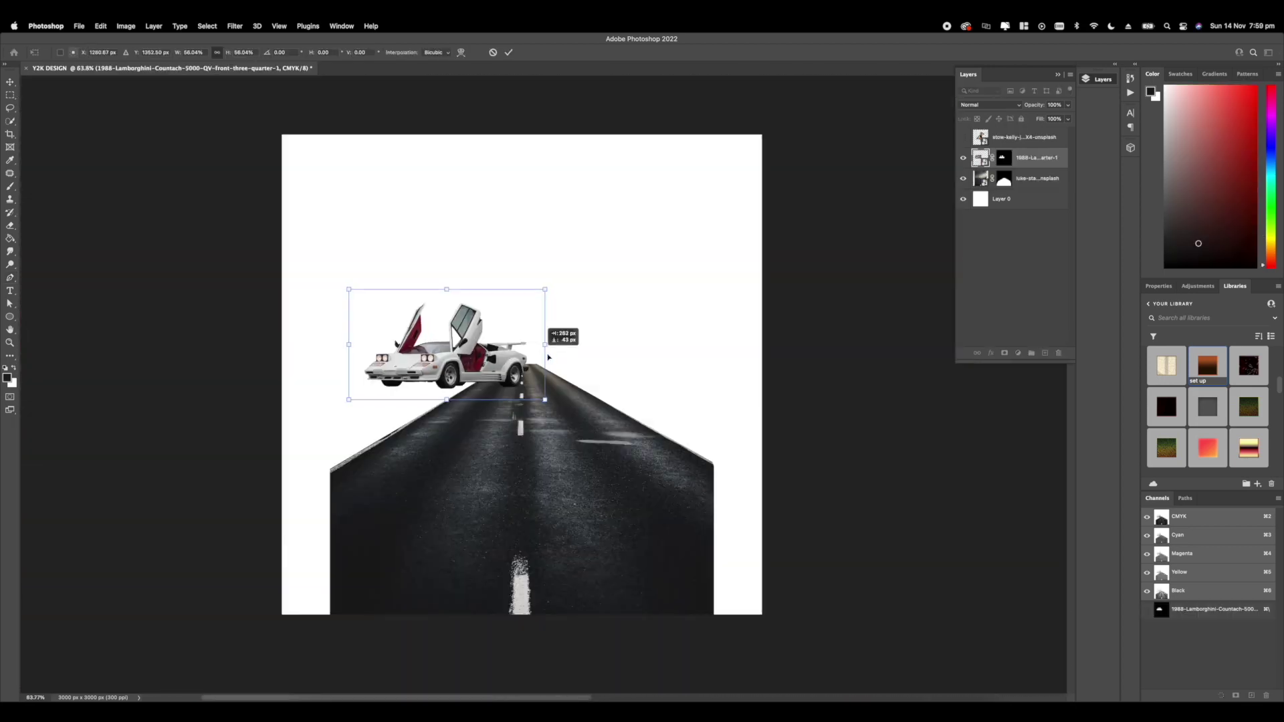
Step: Place the car cutout over the far end of the road, scaled to 58.75% and rotated about -1.9 degrees
{"action": "left_click_drag", "start_coordinate": [468, 341], "coordinate": [509, 351]}
{"action": "left_click_drag", "start_coordinate": [602, 285], "coordinate": [600, 280]}
{"action": "left_click_drag", "start_coordinate": [583, 339], "coordinate": [585, 351]}
{"action": "left_click_drag", "start_coordinate": [604, 308], "coordinate": [605, 309]}
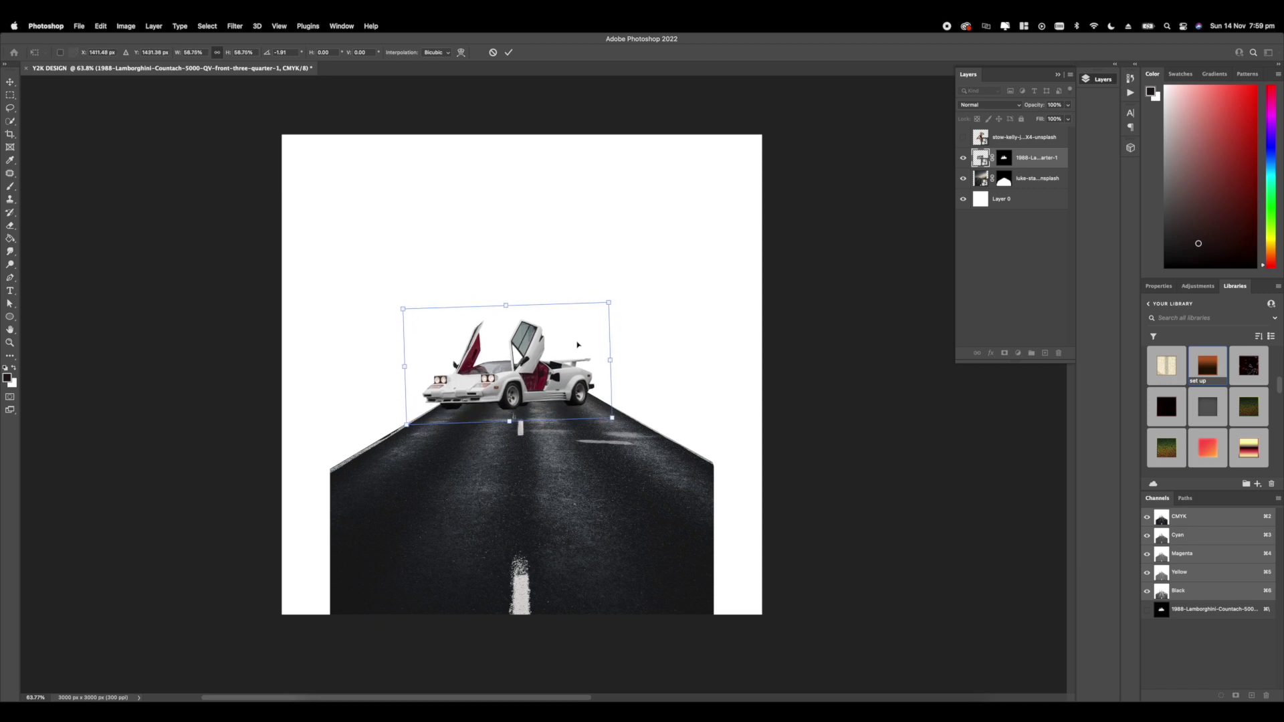
{"action": "key", "text": "Return"}
{"action": "key", "text": "p"}
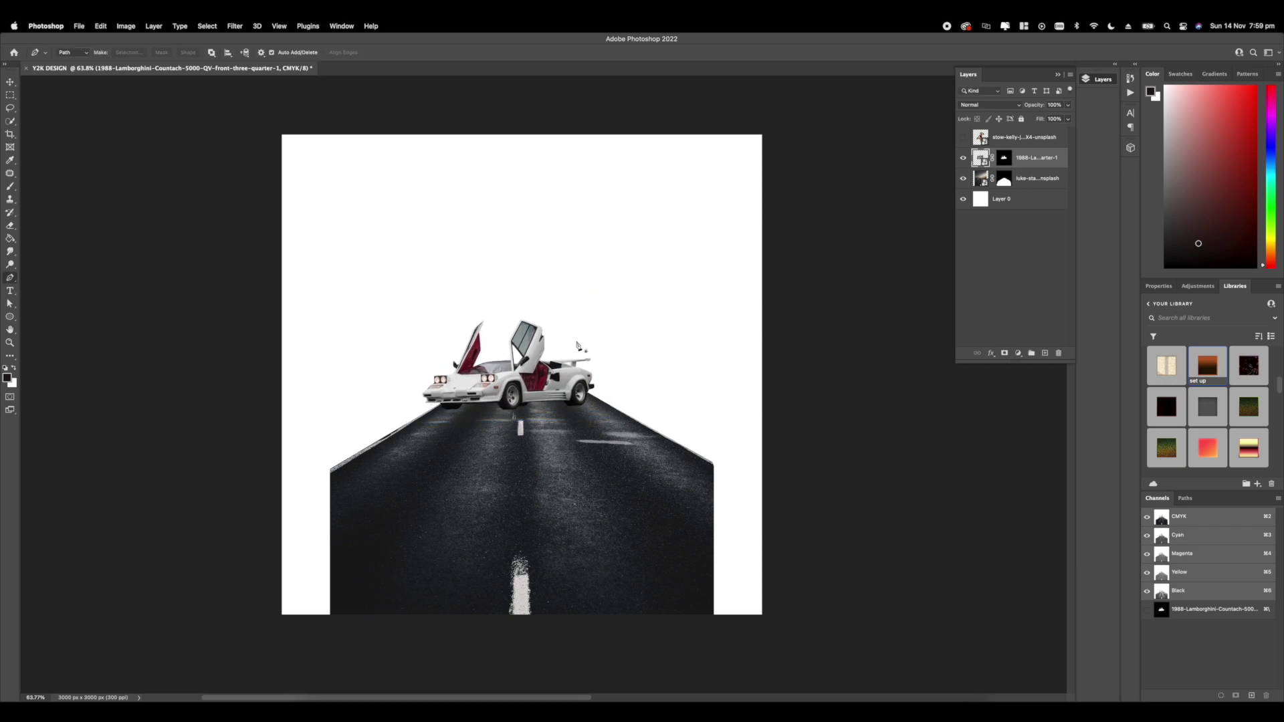
Step: Show the woman cutout and scale it down so she crouches on the road in front of the car
{"action": "left_click", "coordinate": [963, 137]}
{"action": "left_click", "coordinate": [1007, 139]}
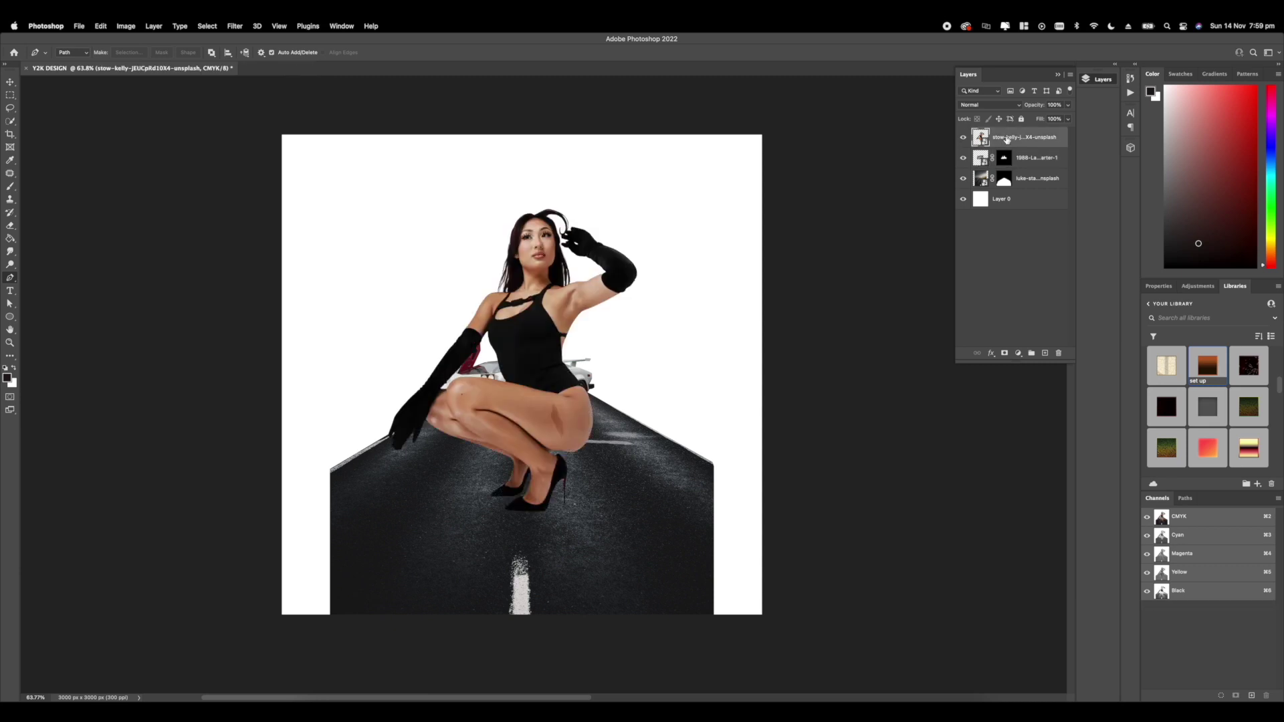
{"action": "key", "text": "super+t"}
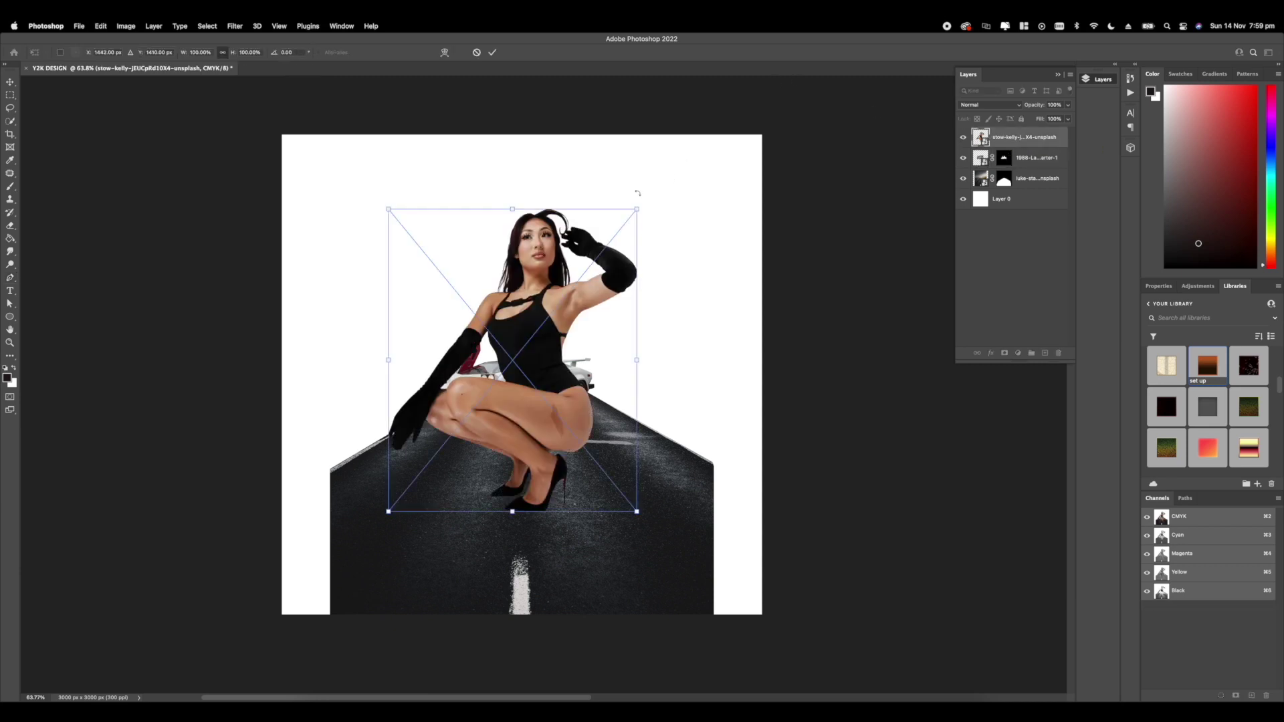
{"action": "left_click_drag", "start_coordinate": [632, 211], "coordinate": [558, 287]}
{"action": "key", "text": "Return"}
{"action": "key", "text": "p"}
{"action": "scroll", "coordinate": [528, 263], "scroll_direction": "up", "scroll_amount": 10}
{"action": "scroll", "coordinate": [528, 263], "scroll_direction": "down", "scroll_amount": 10}
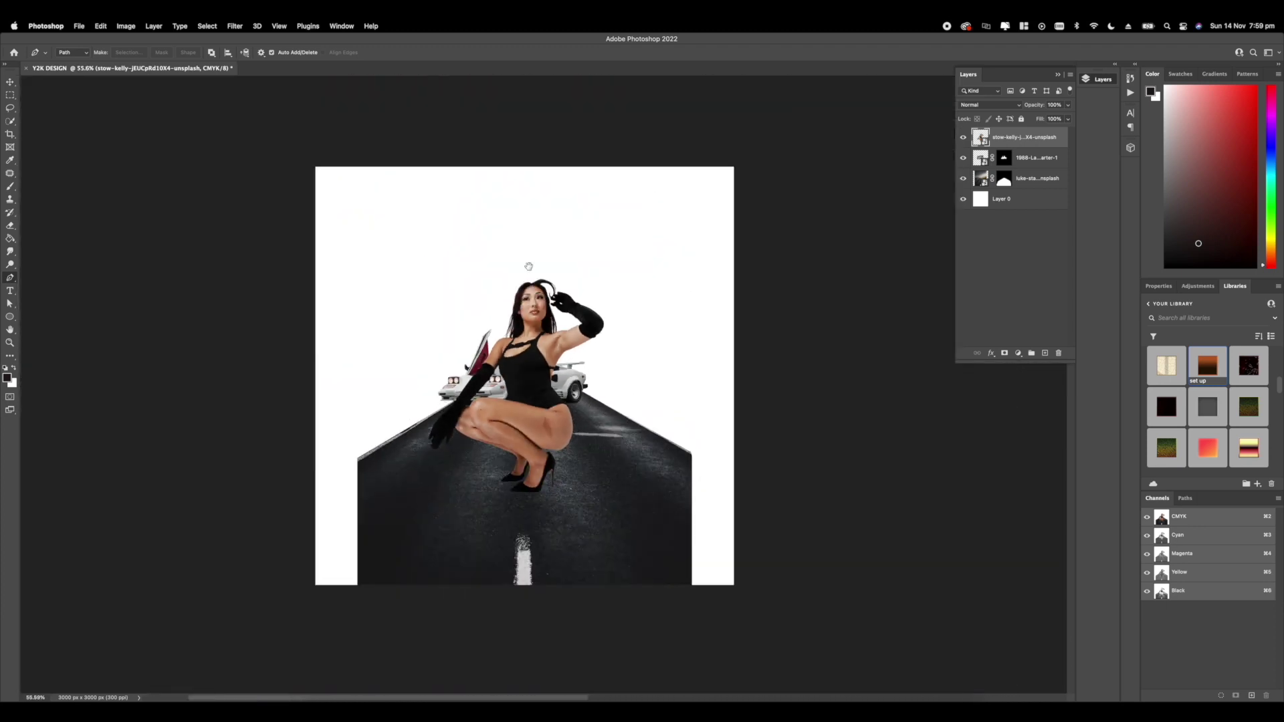
{"action": "scroll", "coordinate": [570, 271], "scroll_direction": "down", "scroll_amount": 1}
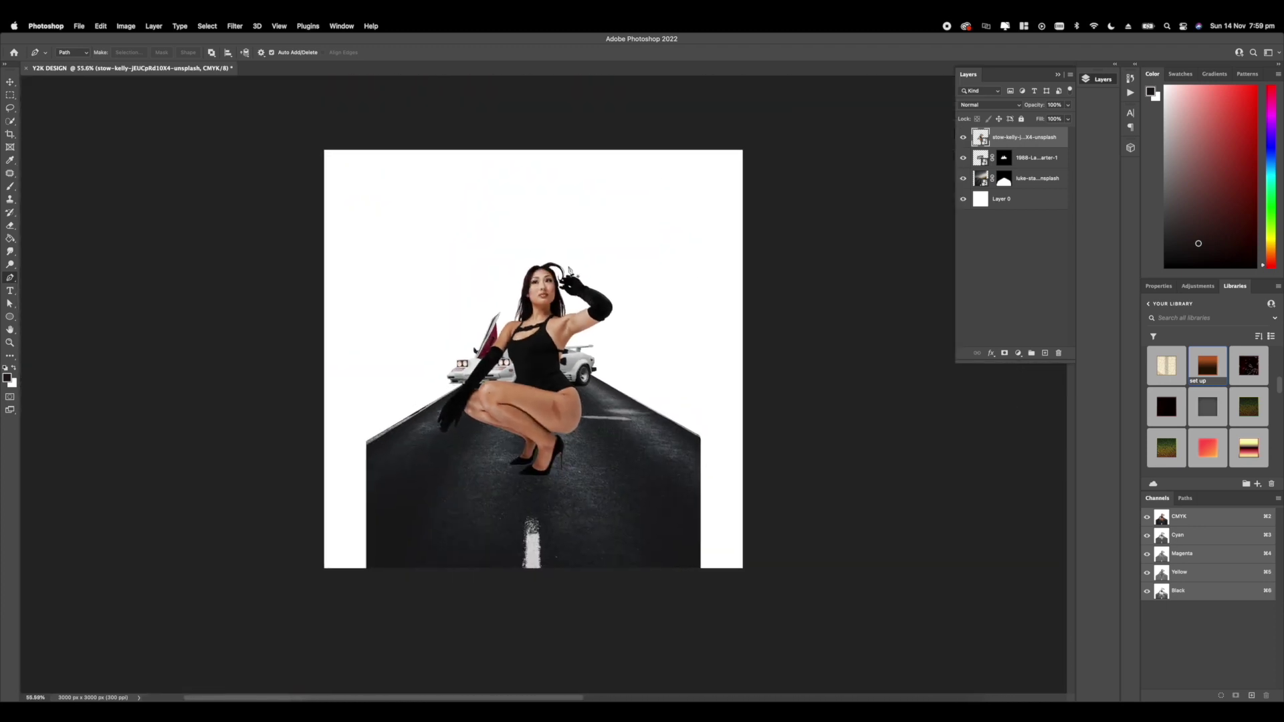
Step: Add an empty layer directly beneath the woman cutout, activate the Brush tool and open its brush settings
{"action": "left_click", "coordinate": [1045, 354]}
{"action": "left_click_drag", "start_coordinate": [1019, 137], "coordinate": [1018, 168]}
{"action": "left_click", "coordinate": [11, 189]}
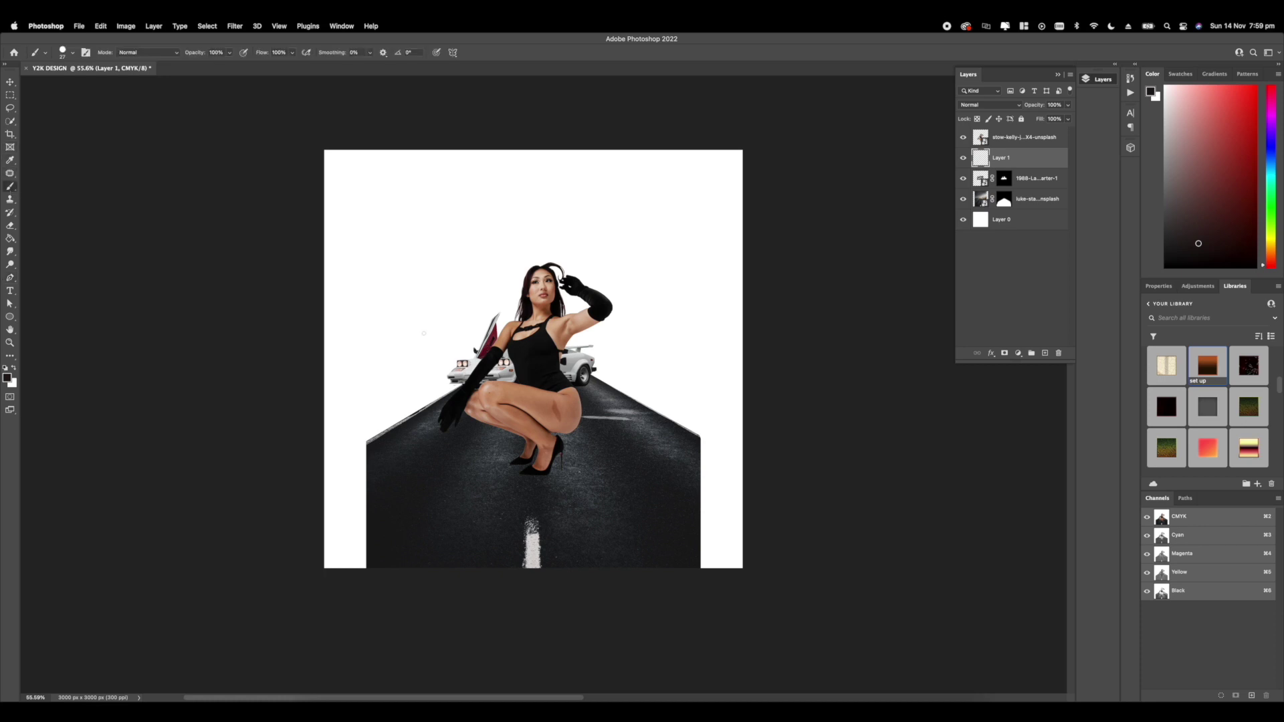
{"action": "scroll", "coordinate": [424, 329], "scroll_direction": "up", "scroll_amount": 5}
{"action": "right_click", "coordinate": [715, 437]}
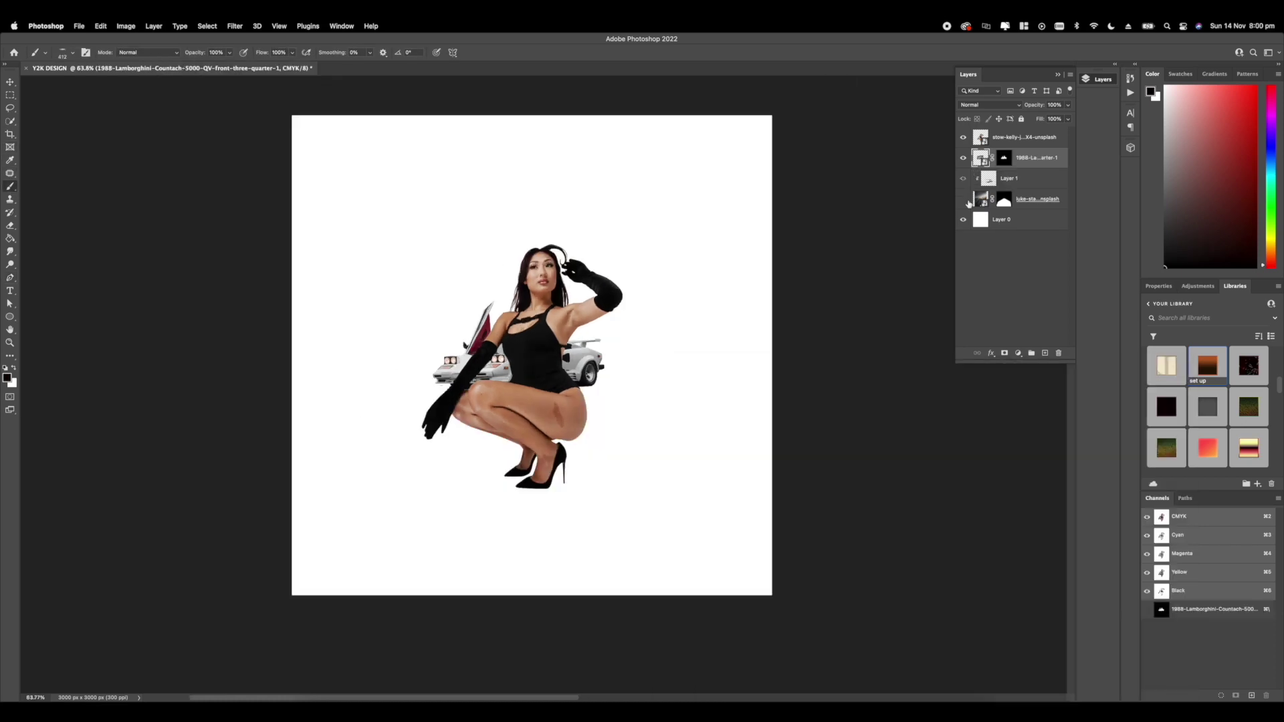
Step: Toggle the road layer's visibility and examine the shading around the woman and car
{"action": "left_click", "coordinate": [964, 199]}
{"action": "left_click", "coordinate": [964, 199]}
{"action": "left_click", "coordinate": [964, 199]}
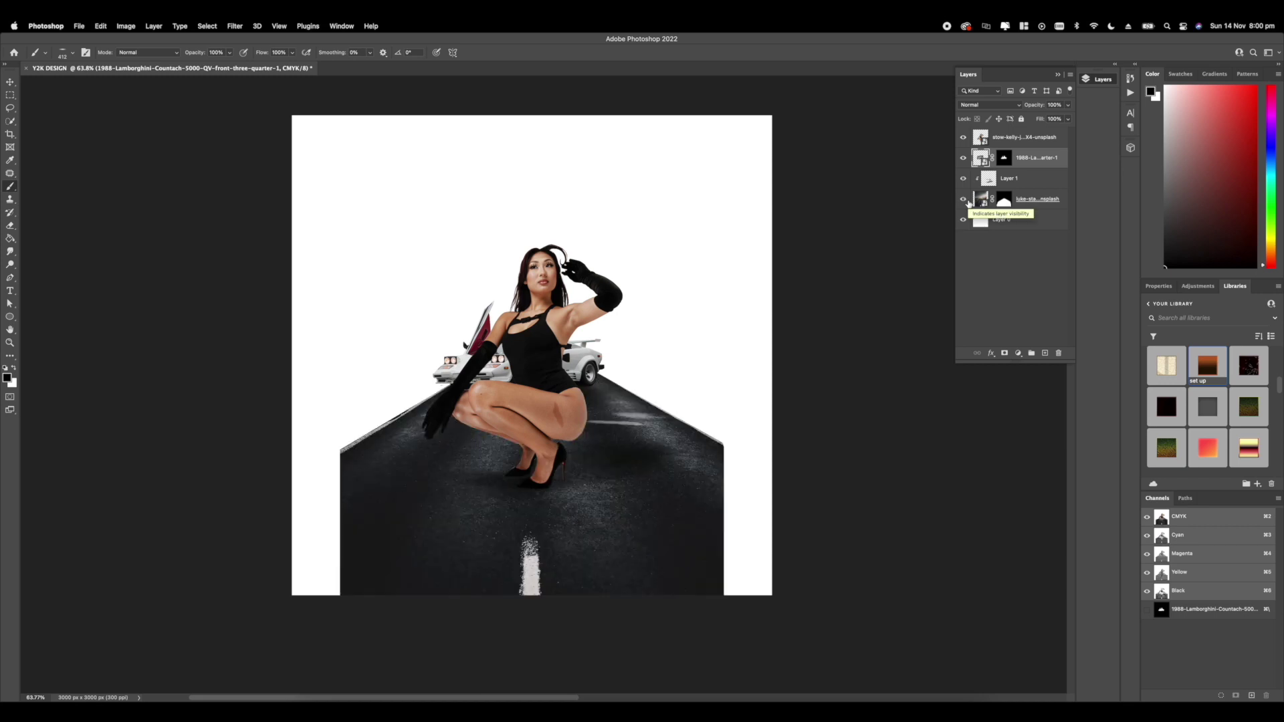
{"action": "scroll", "coordinate": [594, 318], "scroll_direction": "up", "scroll_amount": 4}
{"action": "scroll", "coordinate": [594, 317], "scroll_direction": "down", "scroll_amount": 6}
{"action": "scroll", "coordinate": [594, 318], "scroll_direction": "down", "scroll_amount": 1}
{"action": "scroll", "coordinate": [593, 312], "scroll_direction": "up", "scroll_amount": 5}
{"action": "mouse_move", "coordinate": [495, 315]}
{"action": "left_mouse_down"}
{"action": "mouse_move", "coordinate": [512, 317]}
{"action": "mouse_move", "coordinate": [499, 334]}
{"action": "left_mouse_up"}
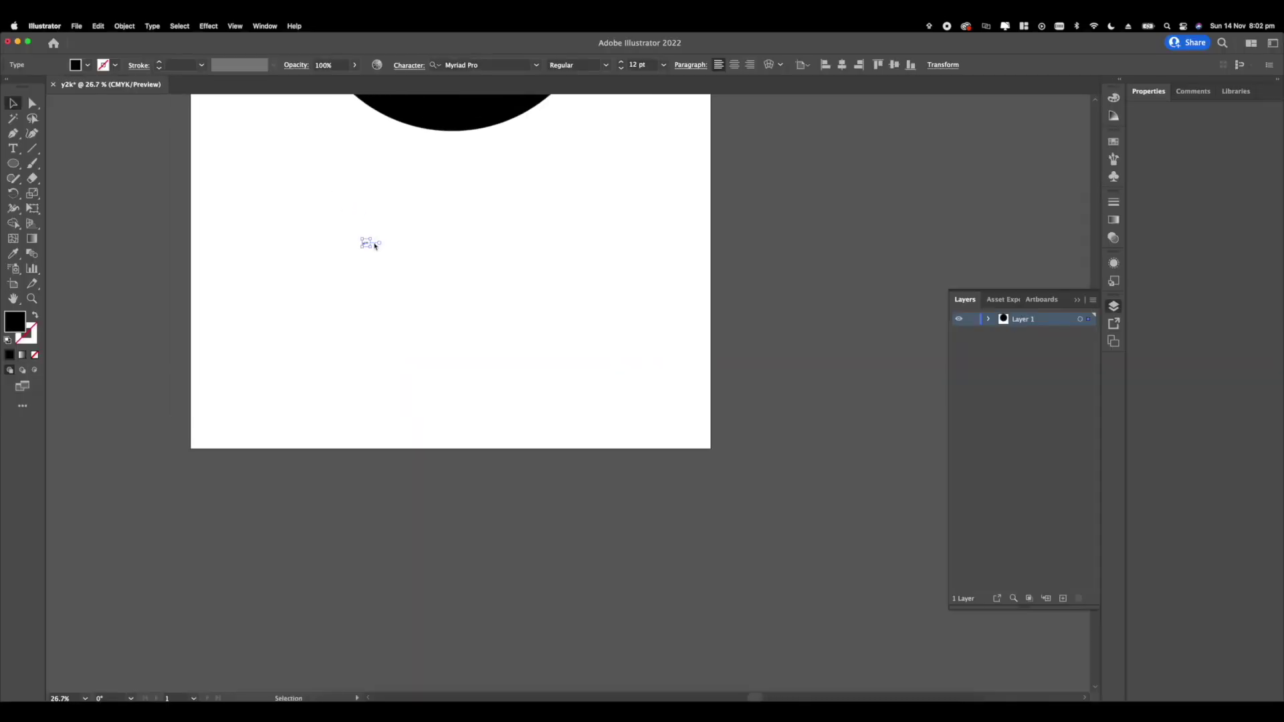
Step: Enlarge the LOVE text to about 488 pt and set its font to TeX Gyre Bonum Bold Italic
{"action": "left_click_drag", "start_coordinate": [372, 250], "coordinate": [863, 568]}
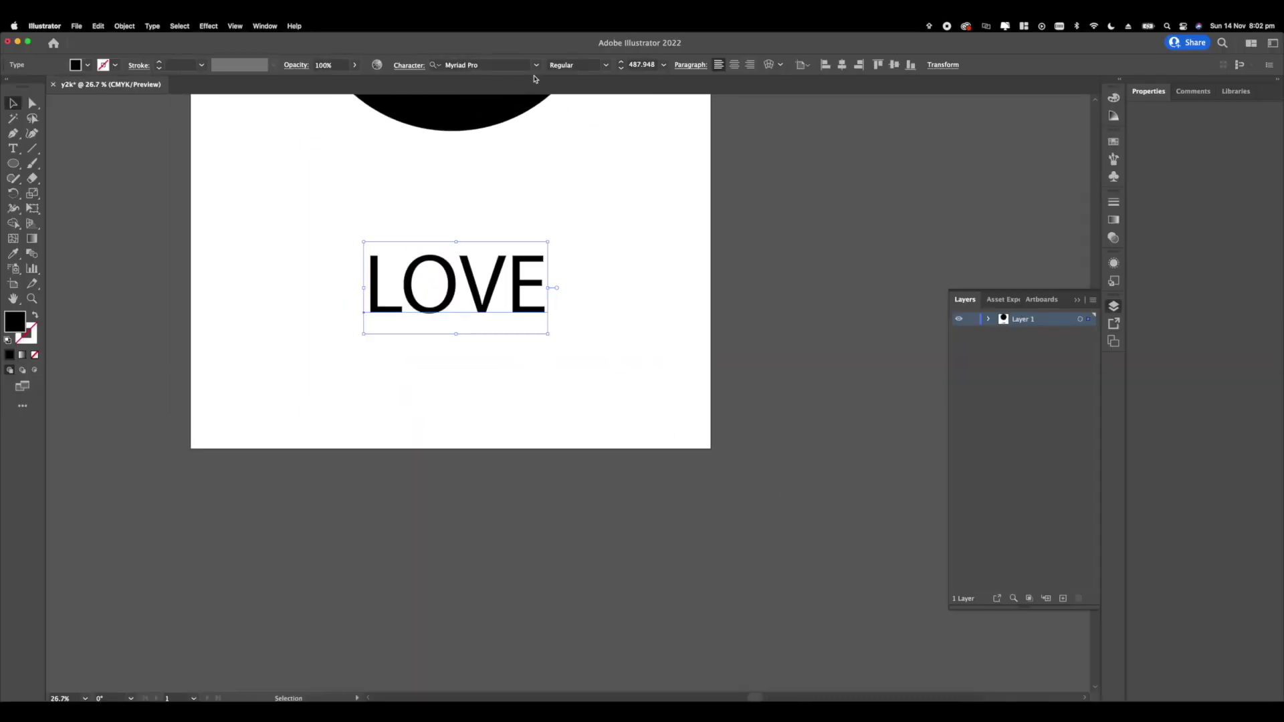
{"action": "left_click", "coordinate": [536, 65]}
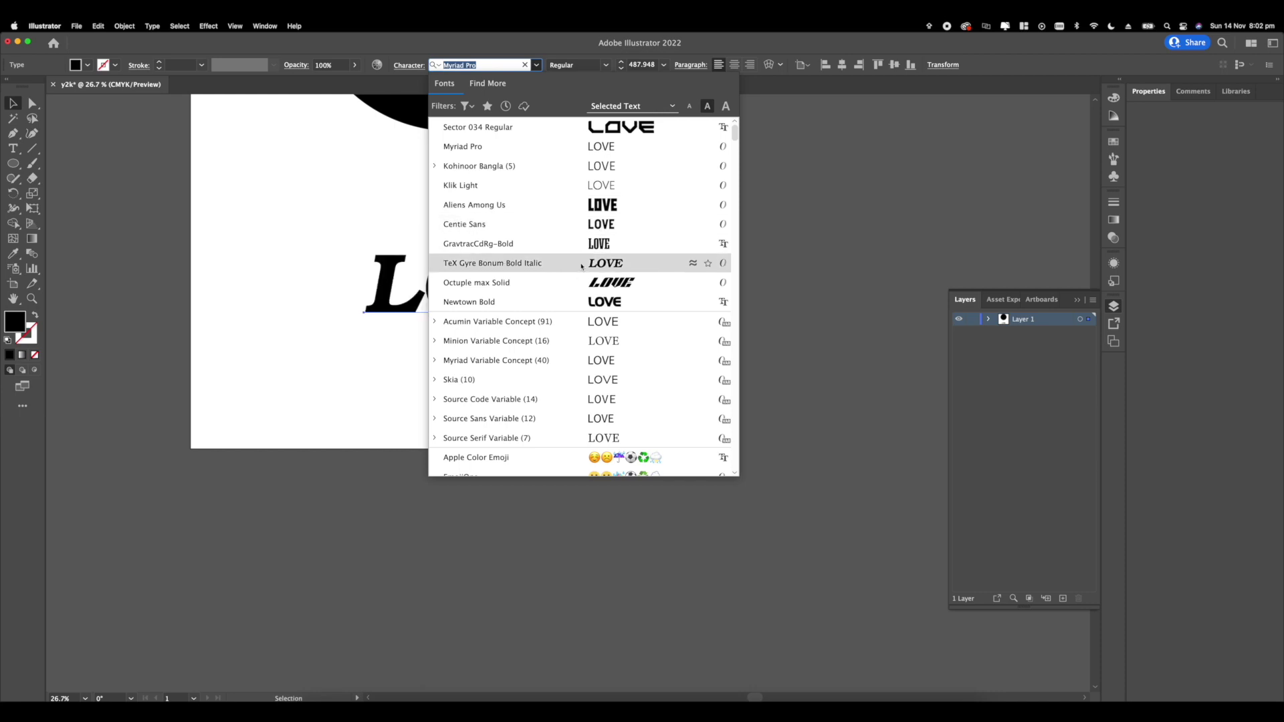
{"action": "left_click", "coordinate": [581, 264]}
{"action": "scroll", "coordinate": [434, 277], "scroll_direction": "up", "scroll_amount": 3}
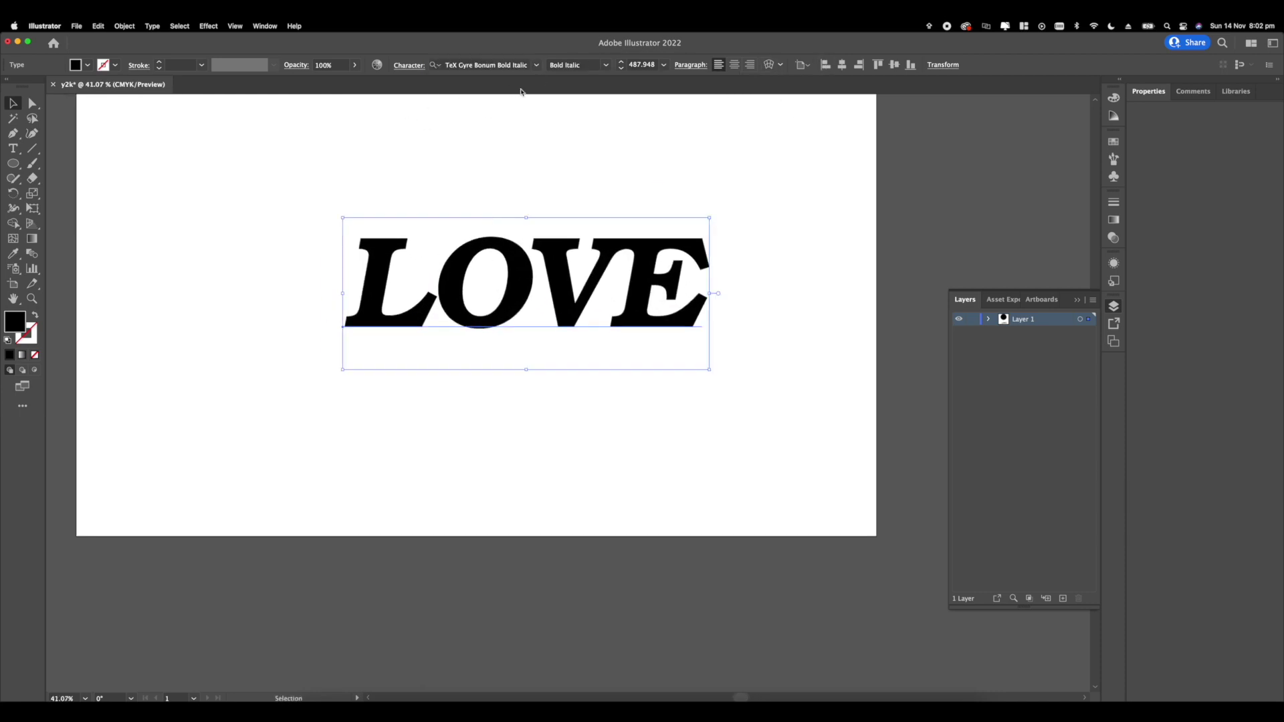
Step: Widen the tracking of the LOVE text and turn it into enlarged outlined letters below the circle
{"action": "right_click", "coordinate": [523, 263]}
{"action": "left_click", "coordinate": [481, 238]}
{"action": "scroll", "coordinate": [533, 208], "scroll_direction": "up", "scroll_amount": 2}
{"action": "scroll", "coordinate": [533, 206], "scroll_direction": "down", "scroll_amount": 3}
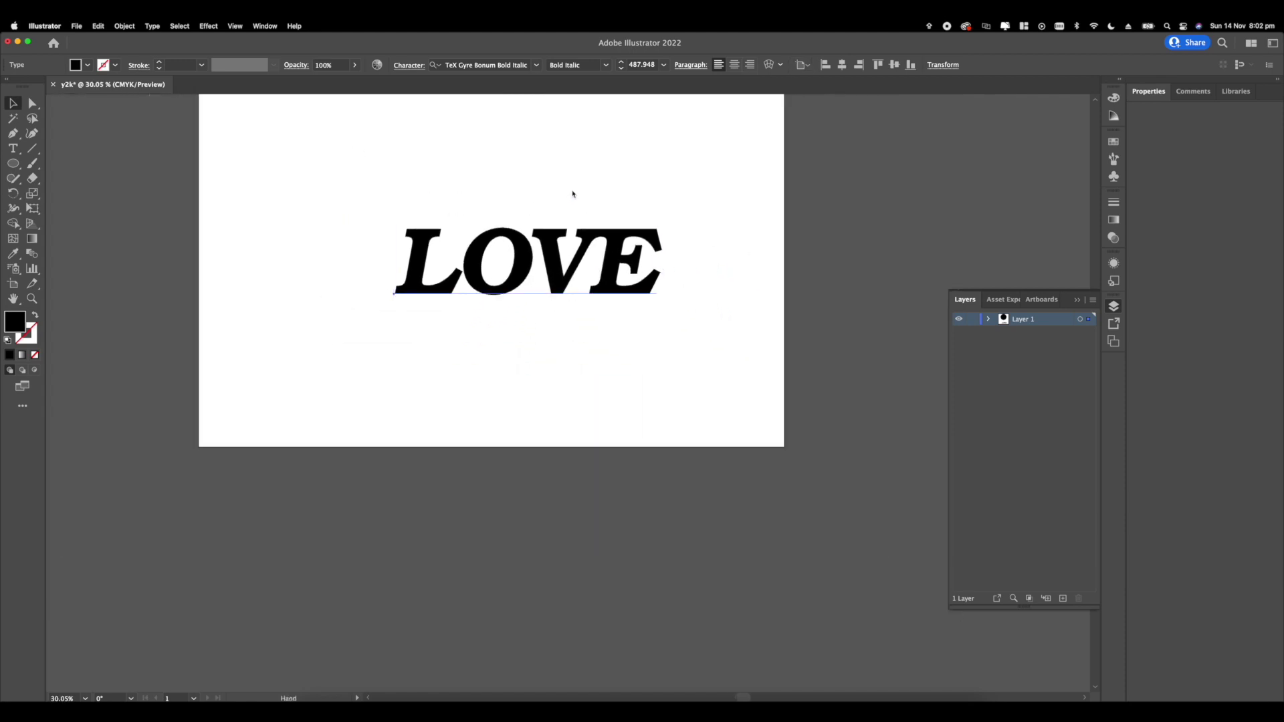
{"action": "left_click", "coordinate": [509, 301]}
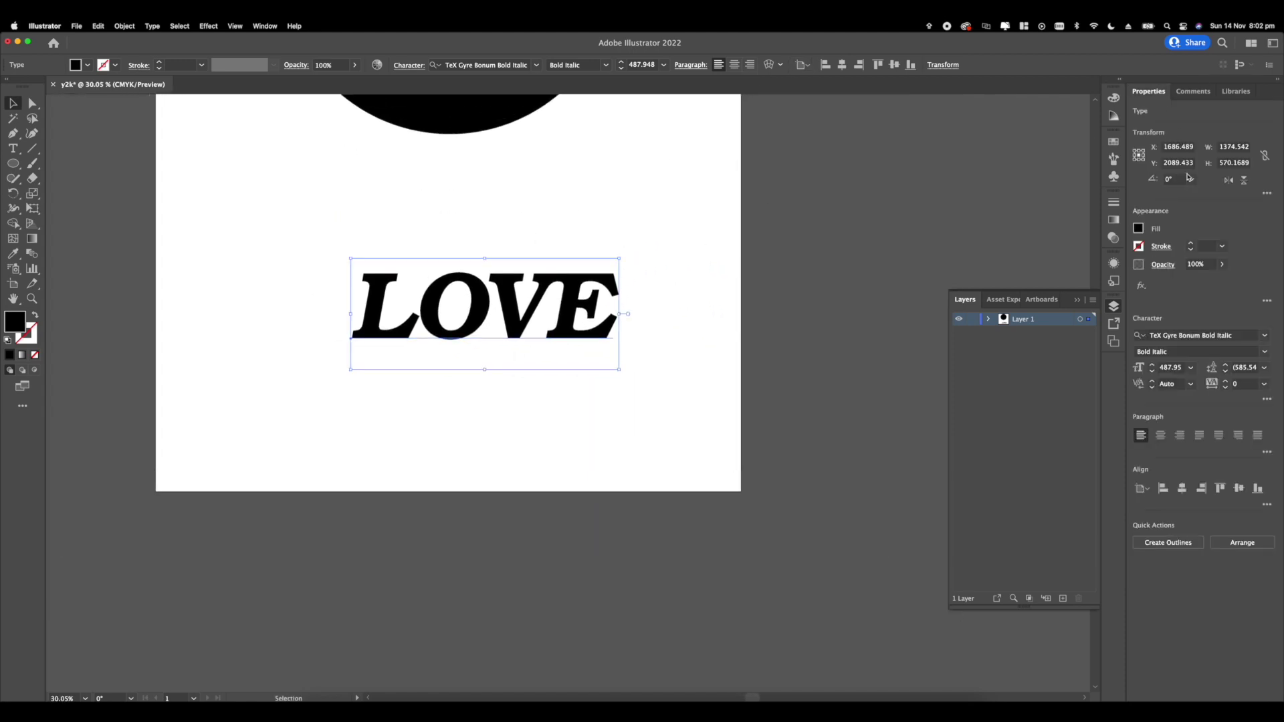
{"action": "left_click", "coordinate": [1261, 384]}
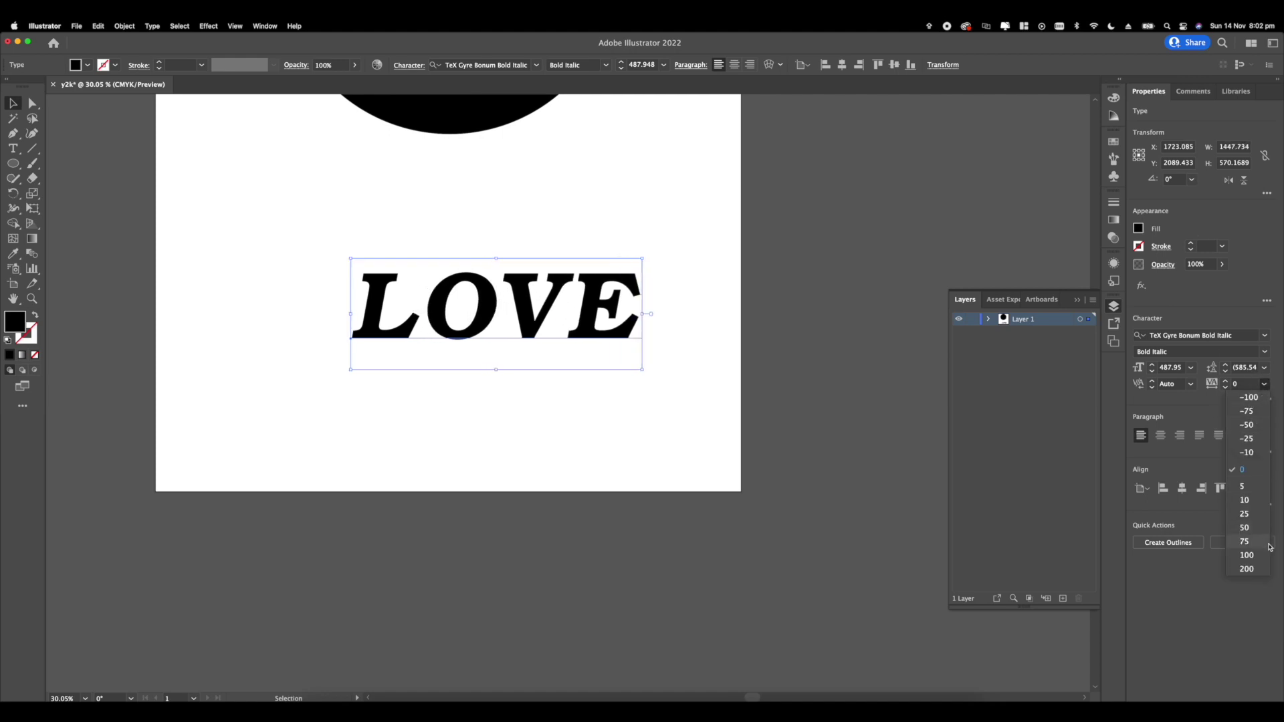
{"action": "left_click", "coordinate": [1278, 561]}
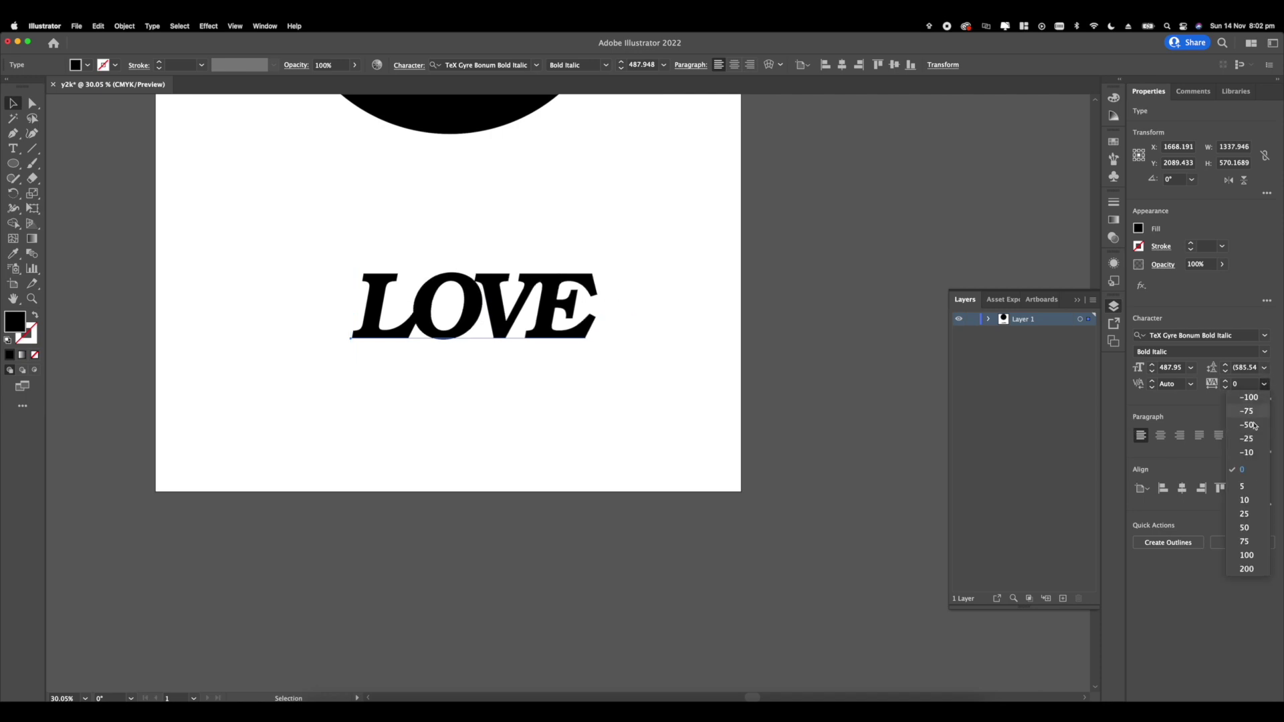
{"action": "left_click", "coordinate": [594, 340]}
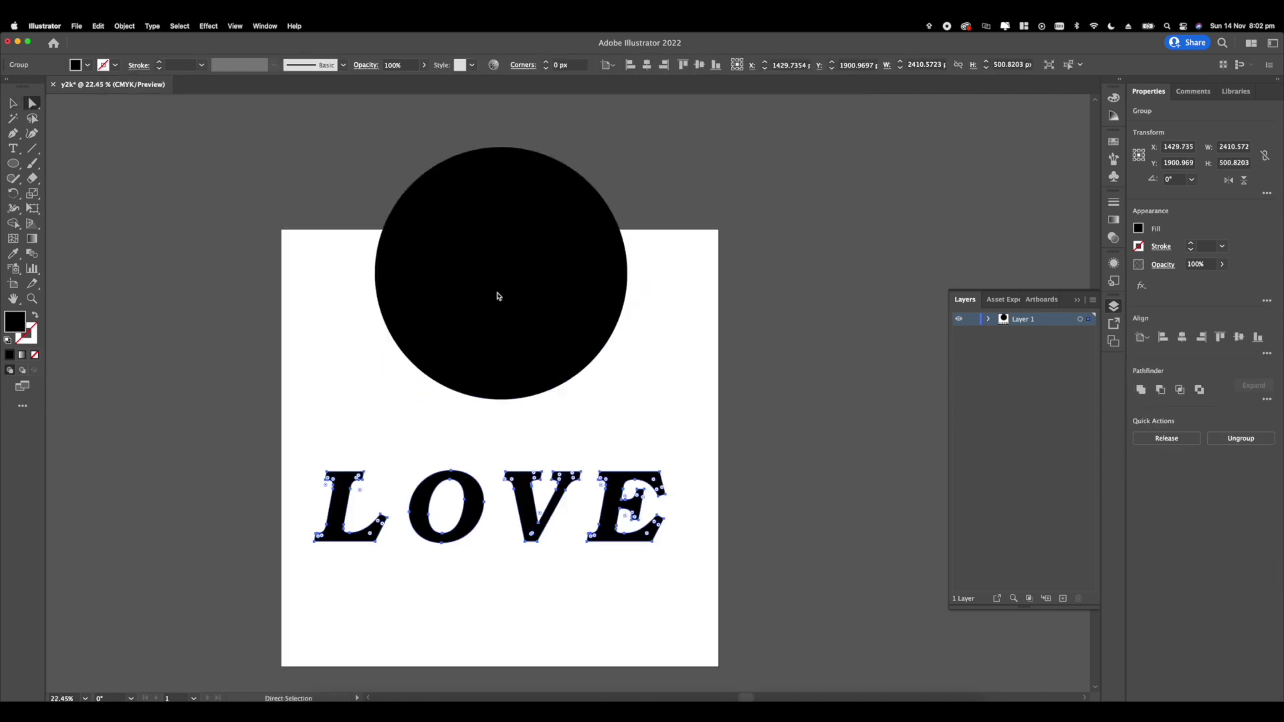
Step: Erase thin curved lines through the black circle to divide it into four separate sections
{"action": "left_click", "coordinate": [498, 292]}
{"action": "key", "text": "shift+e"}
{"action": "scroll", "coordinate": [499, 292], "scroll_direction": "up", "scroll_amount": 3}
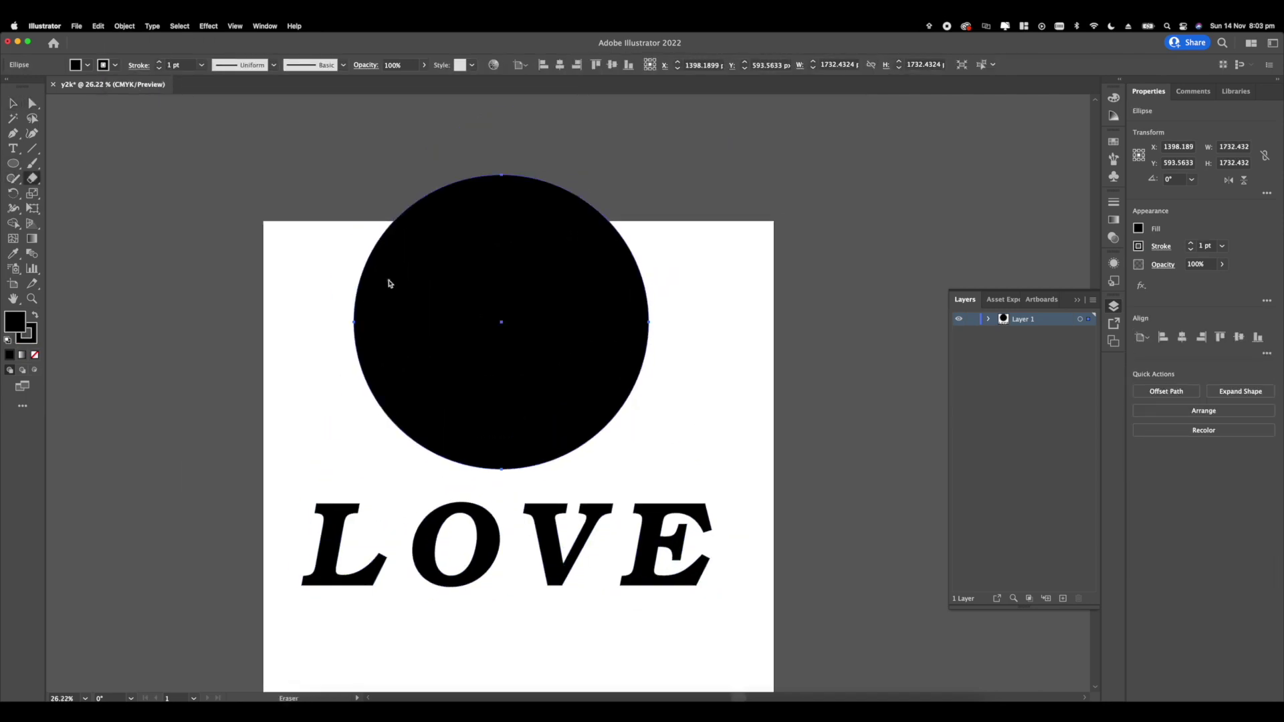
{"action": "mouse_move", "coordinate": [277, 364]}
{"action": "left_mouse_down"}
{"action": "mouse_move", "coordinate": [431, 150]}
{"action": "mouse_move", "coordinate": [503, 95]}
{"action": "left_mouse_up"}
{"action": "mouse_move", "coordinate": [506, 500]}
{"action": "left_mouse_down"}
{"action": "mouse_move", "coordinate": [442, 272]}
{"action": "mouse_move", "coordinate": [410, 239]}
{"action": "left_mouse_up"}
{"action": "mouse_move", "coordinate": [489, 125]}
{"action": "left_mouse_down"}
{"action": "mouse_move", "coordinate": [626, 321]}
{"action": "mouse_move", "coordinate": [619, 303]}
{"action": "left_mouse_up"}
{"action": "key", "text": "super+z"}
{"action": "key", "text": "super+z"}
{"action": "left_click_drag", "start_coordinate": [515, 459], "coordinate": [619, 337]}
{"action": "key", "text": "super+z"}
{"action": "left_click_drag", "start_coordinate": [462, 141], "coordinate": [516, 419]}
Step: Ungroup the outlined LOVE letters into individual shapes and expand the contents of Layer 1
{"action": "left_click", "coordinate": [13, 104]}
{"action": "scroll", "coordinate": [421, 335], "scroll_direction": "down", "scroll_amount": 4}
{"action": "left_click", "coordinate": [499, 395]}
{"action": "scroll", "coordinate": [499, 395], "scroll_direction": "up", "scroll_amount": 2}
{"action": "key", "text": "super+shift+g"}
{"action": "left_click", "coordinate": [988, 319]}
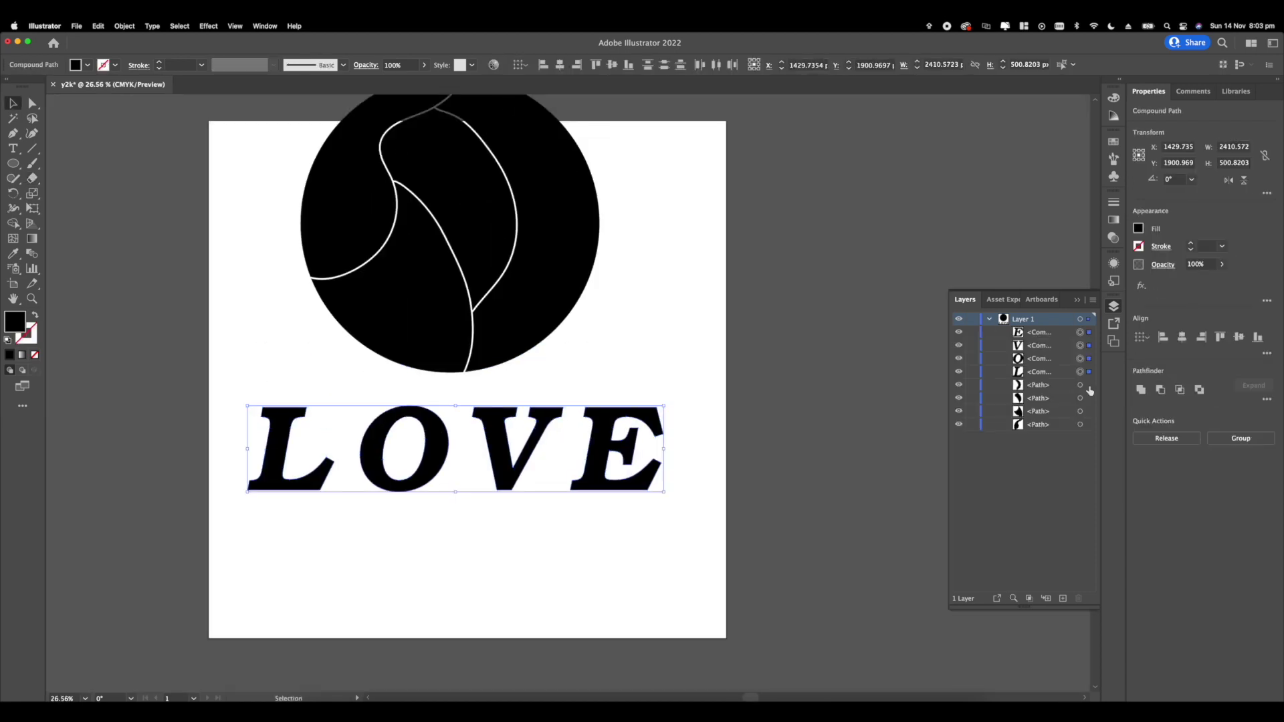
Step: Move the four letter shapes beneath the circle sections in Layer 1's stacking order
{"action": "left_click", "coordinate": [1055, 335]}
{"action": "left_click", "coordinate": [1080, 372]}
{"action": "left_click", "coordinate": [1080, 358], "text": "shift"}
{"action": "left_click", "coordinate": [1081, 346], "text": "shift"}
{"action": "left_click", "coordinate": [1080, 332], "text": "shift"}
{"action": "left_click_drag", "start_coordinate": [1038, 371], "coordinate": [1028, 418]}
{"action": "left_click_drag", "start_coordinate": [1038, 346], "coordinate": [1028, 391]}
Step: Try to warp the sharp-cornered L into the circle's upper-left section with an envelope distortion
{"action": "left_click", "coordinate": [32, 104]}
{"action": "left_click", "coordinate": [275, 455]}
{"action": "scroll", "coordinate": [334, 301], "scroll_direction": "up", "scroll_amount": 2}
{"action": "left_click", "coordinate": [375, 258], "text": "shift"}
{"action": "left_click", "coordinate": [127, 26]}
{"action": "left_click", "coordinate": [261, 356]}
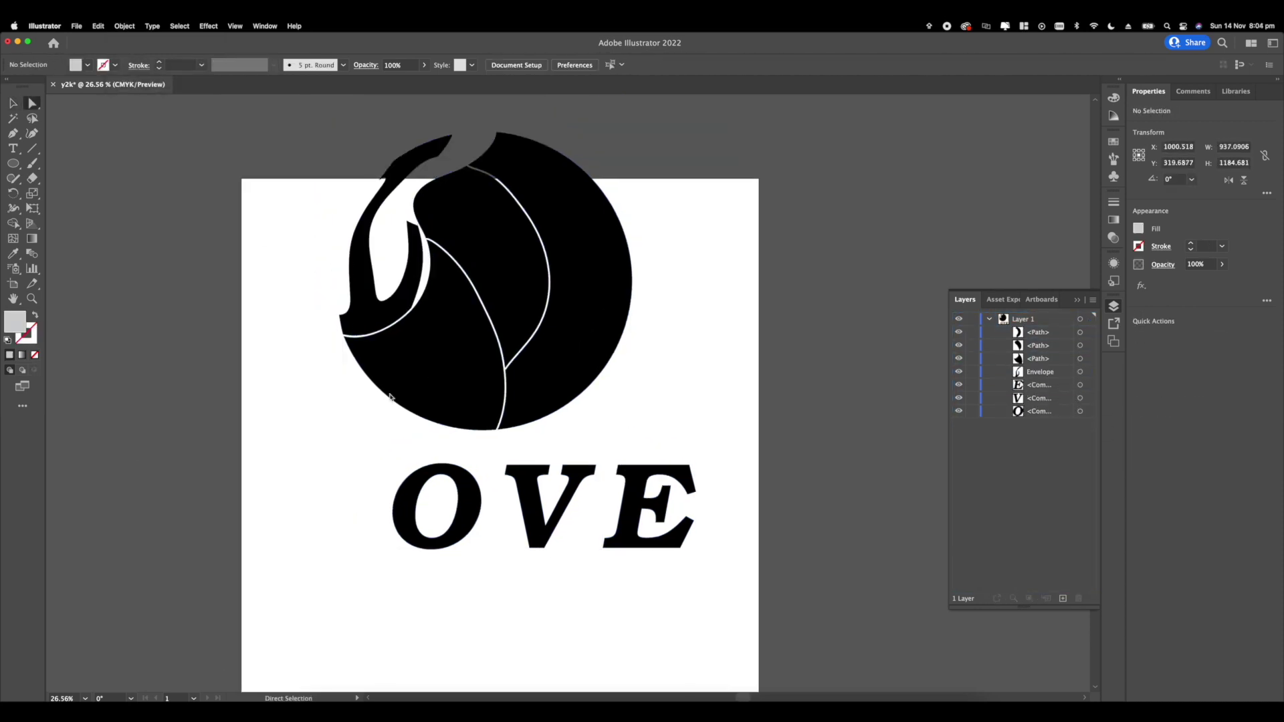
Step: Try to warp the O into the circle's lower-left section and the V into the middle section with envelope distortions
{"action": "left_click", "coordinate": [412, 482]}
{"action": "left_click", "coordinate": [447, 332], "text": "shift"}
{"action": "left_click", "coordinate": [125, 26]}
{"action": "left_click", "coordinate": [261, 356]}
{"action": "left_click", "coordinate": [537, 495]}
{"action": "left_click", "coordinate": [478, 235], "text": "shift"}
{"action": "left_click", "coordinate": [124, 26]}
{"action": "left_click", "coordinate": [261, 355]}
Step: Undo the envelope distortions of the L, O and V
{"action": "key", "text": "super+z"}
{"action": "key", "text": "super+z"}
{"action": "key", "text": "super+z"}
Step: Round the sharp corners of the outlined letter L
{"action": "scroll", "coordinate": [334, 498], "scroll_direction": "up", "scroll_amount": 3}
{"action": "left_click", "coordinate": [325, 430]}
{"action": "left_click", "coordinate": [246, 578]}
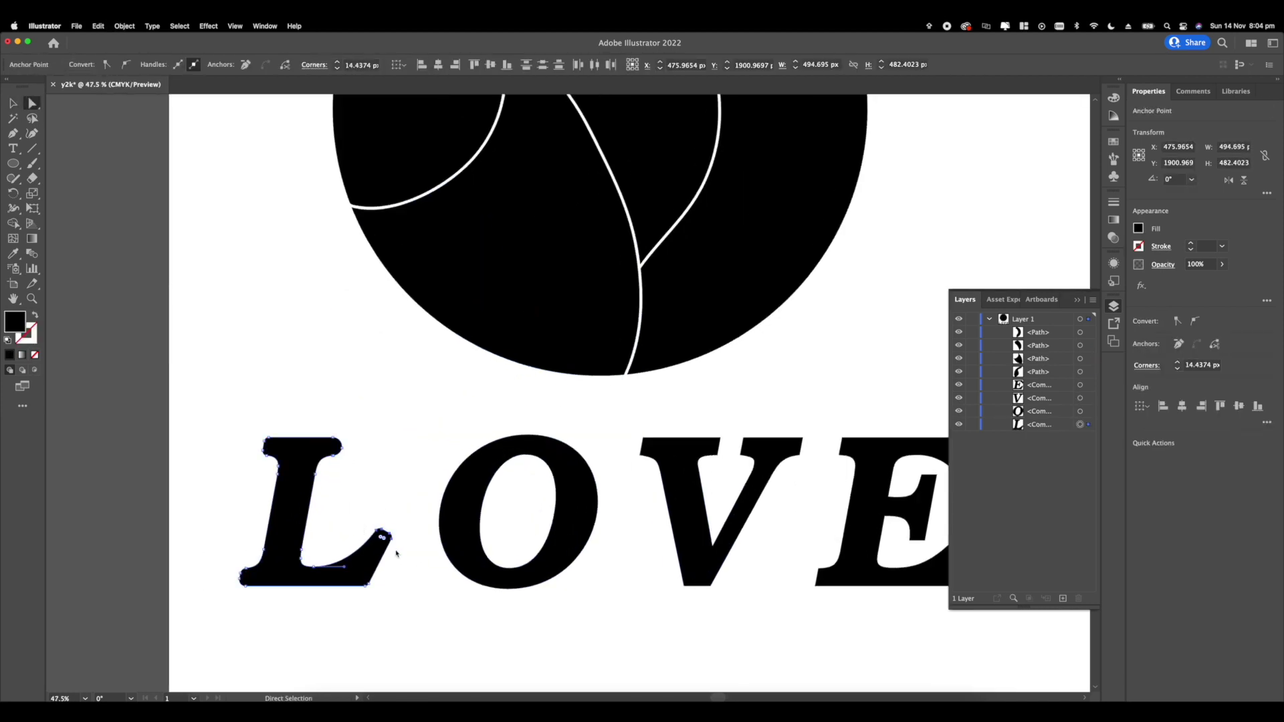
Step: Round the serif corners and the bottom tip of the letter V
{"action": "scroll", "coordinate": [383, 546], "scroll_direction": "right", "scroll_amount": 5}
{"action": "left_click_drag", "start_coordinate": [447, 384], "coordinate": [604, 599]}
{"action": "left_click_drag", "start_coordinate": [463, 405], "coordinate": [465, 412]}
{"action": "left_click_drag", "start_coordinate": [548, 391], "coordinate": [609, 411]}
{"action": "left_click", "coordinate": [461, 384]}
{"action": "scroll", "coordinate": [462, 423], "scroll_direction": "down", "scroll_amount": 10}
{"action": "scroll", "coordinate": [461, 425], "scroll_direction": "up", "scroll_amount": 10}
{"action": "left_click", "coordinate": [524, 281]}
{"action": "scroll", "coordinate": [525, 428], "scroll_direction": "right", "scroll_amount": 5}
{"action": "left_click_drag", "start_coordinate": [384, 514], "coordinate": [382, 478]}
{"action": "left_click", "coordinate": [468, 475]}
Step: Round the sharp corners of the letter E, including its middle bar and lower arm
{"action": "scroll", "coordinate": [462, 402], "scroll_direction": "right", "scroll_amount": 5}
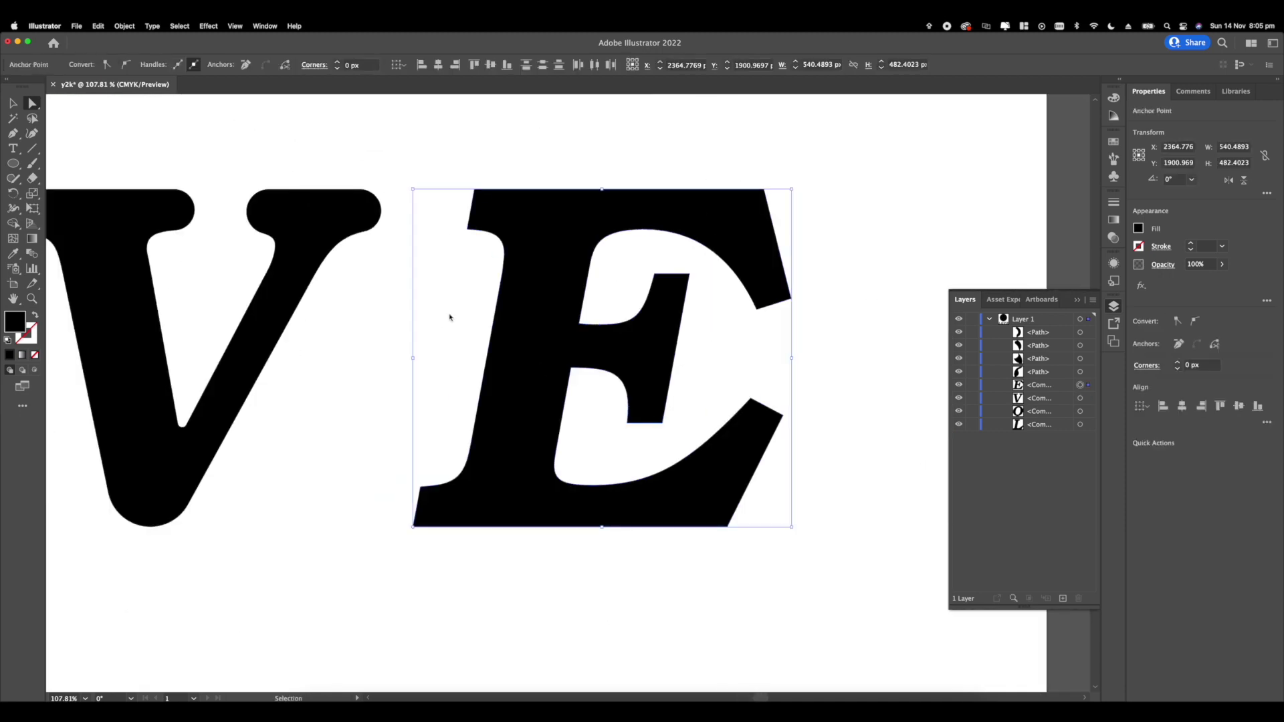
{"action": "left_click_drag", "start_coordinate": [435, 157], "coordinate": [812, 548]}
{"action": "left_click_drag", "start_coordinate": [483, 199], "coordinate": [489, 205]}
{"action": "left_click_drag", "start_coordinate": [638, 261], "coordinate": [669, 294]}
{"action": "left_click_drag", "start_coordinate": [654, 432], "coordinate": [645, 390]}
{"action": "key", "text": "super+z"}
{"action": "left_click_drag", "start_coordinate": [733, 388], "coordinate": [796, 431]}
{"action": "left_click_drag", "start_coordinate": [753, 412], "coordinate": [748, 428]}
Step: Round the remaining sharp corners of the outlined lettering and clear the selection
{"action": "scroll", "coordinate": [542, 490], "scroll_direction": "left", "scroll_amount": 10}
{"action": "scroll", "coordinate": [588, 374], "scroll_direction": "up", "scroll_amount": 5}
{"action": "left_click", "coordinate": [642, 414]}
{"action": "left_click_drag", "start_coordinate": [588, 358], "coordinate": [710, 454]}
{"action": "left_click_drag", "start_coordinate": [615, 385], "coordinate": [653, 460]}
{"action": "scroll", "coordinate": [599, 451], "scroll_direction": "down", "scroll_amount": 10}
{"action": "left_click", "coordinate": [395, 342]}
Step: Warp the rounded L into the circle's upper-left section with an envelope distortion
{"action": "scroll", "coordinate": [523, 305], "scroll_direction": "up", "scroll_amount": 5}
{"action": "left_click", "coordinate": [297, 596]}
{"action": "left_click", "coordinate": [408, 214], "text": "shift"}
{"action": "left_click", "coordinate": [124, 26]}
{"action": "left_click", "coordinate": [268, 357]}
Step: Adjust the anchor point at the upper tip of the circle's lower-left section
{"action": "left_click", "coordinate": [458, 595]}
{"action": "left_click", "coordinate": [484, 371], "text": "shift"}
{"action": "left_click", "coordinate": [513, 138]}
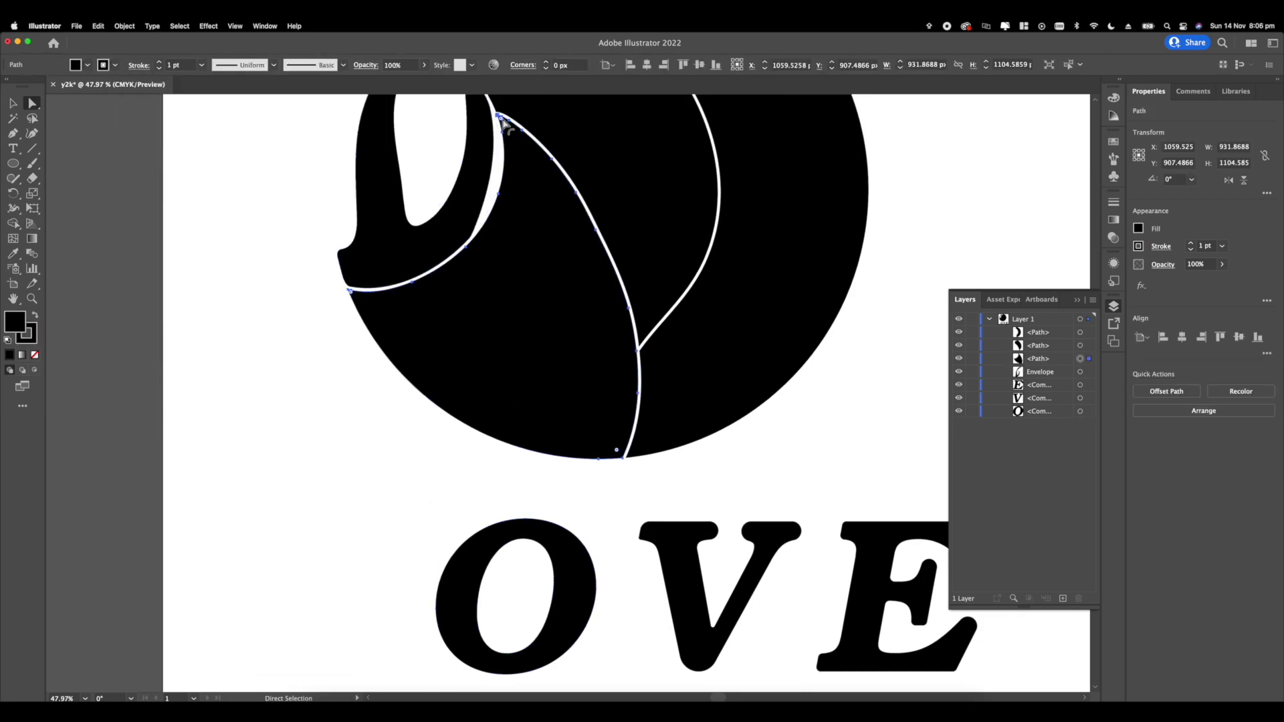
{"action": "left_click_drag", "start_coordinate": [501, 119], "coordinate": [504, 124]}
{"action": "left_click", "coordinate": [428, 168]}
{"action": "scroll", "coordinate": [500, 117], "scroll_direction": "up", "scroll_amount": 8}
{"action": "scroll", "coordinate": [507, 206], "scroll_direction": "down", "scroll_amount": 10}
Step: Warp the letter O into the circle's lower-left section with an envelope distortion
{"action": "left_click", "coordinate": [522, 335]}
{"action": "left_click", "coordinate": [551, 505], "text": "shift"}
{"action": "left_click", "coordinate": [125, 26]}
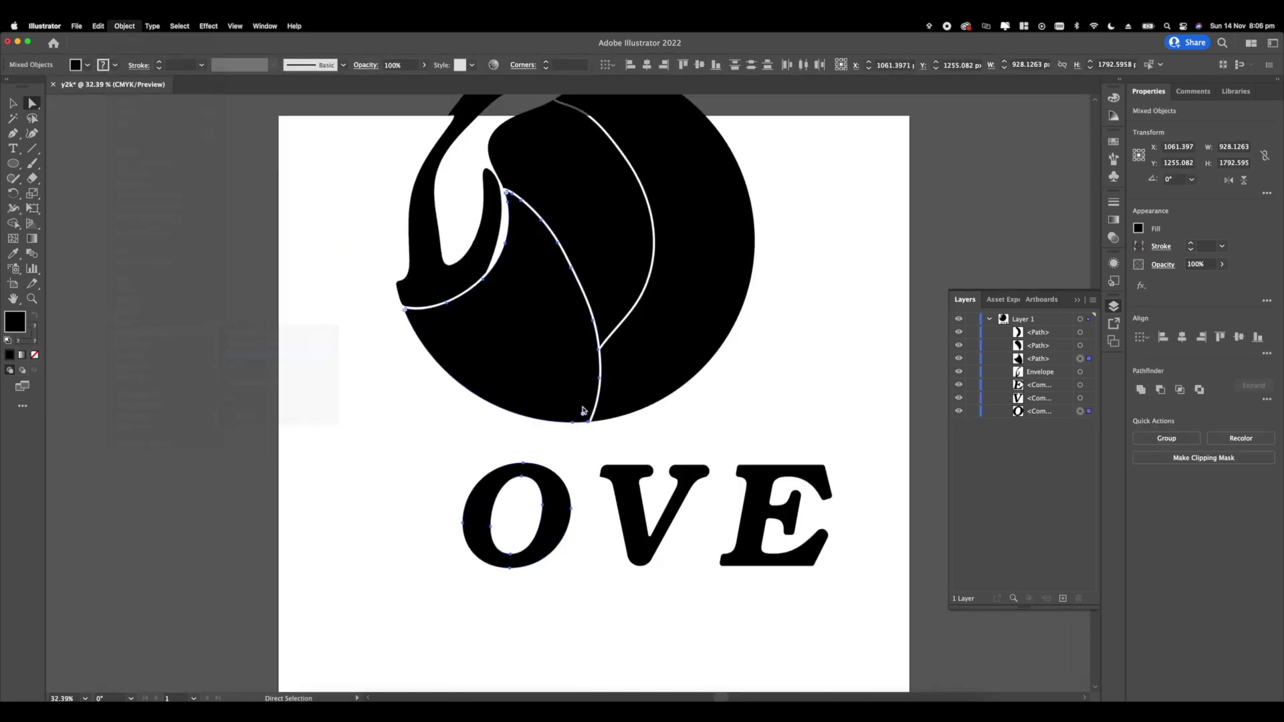
{"action": "left_click", "coordinate": [268, 358]}
Step: Warp the V into the circle's middle section and the E into its right section with envelope distortions
{"action": "left_click", "coordinate": [628, 498]}
{"action": "left_click", "coordinate": [575, 194], "text": "shift"}
{"action": "left_click", "coordinate": [124, 26]}
{"action": "left_click", "coordinate": [268, 357]}
{"action": "left_click", "coordinate": [752, 515]}
{"action": "left_click", "coordinate": [702, 288], "text": "shift"}
{"action": "left_click", "coordinate": [125, 26]}
{"action": "left_click", "coordinate": [268, 358]}
Step: Select and copy the complete circular LOVE lettering
{"action": "scroll", "coordinate": [693, 313], "scroll_direction": "up", "scroll_amount": 5}
{"action": "left_click", "coordinate": [659, 280]}
{"action": "left_click", "coordinate": [555, 368]}
{"action": "scroll", "coordinate": [502, 313], "scroll_direction": "up", "scroll_amount": 2}
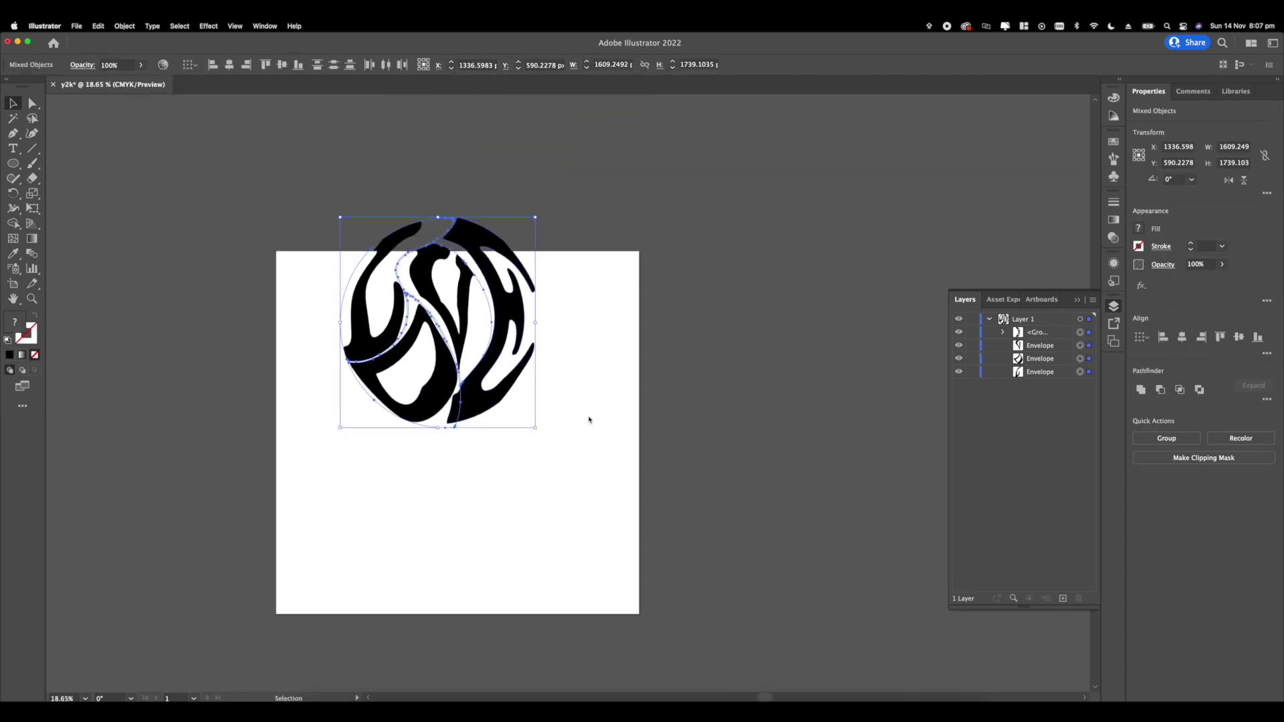
{"action": "key", "text": "a"}
{"action": "key", "text": "v"}
{"action": "left_click", "coordinate": [591, 420]}
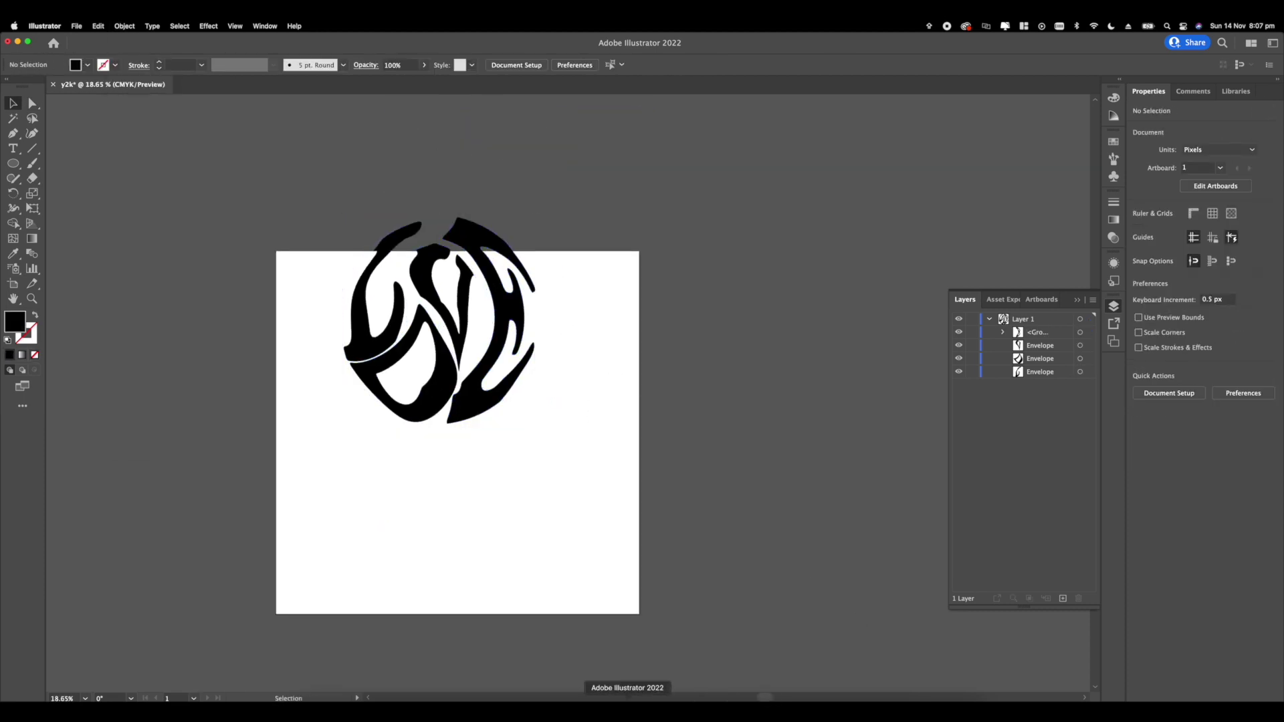
Step: Switch to Photoshop and paste the lettering as pixels directly above the white Layer 0
{"action": "left_click", "coordinate": [644, 707]}
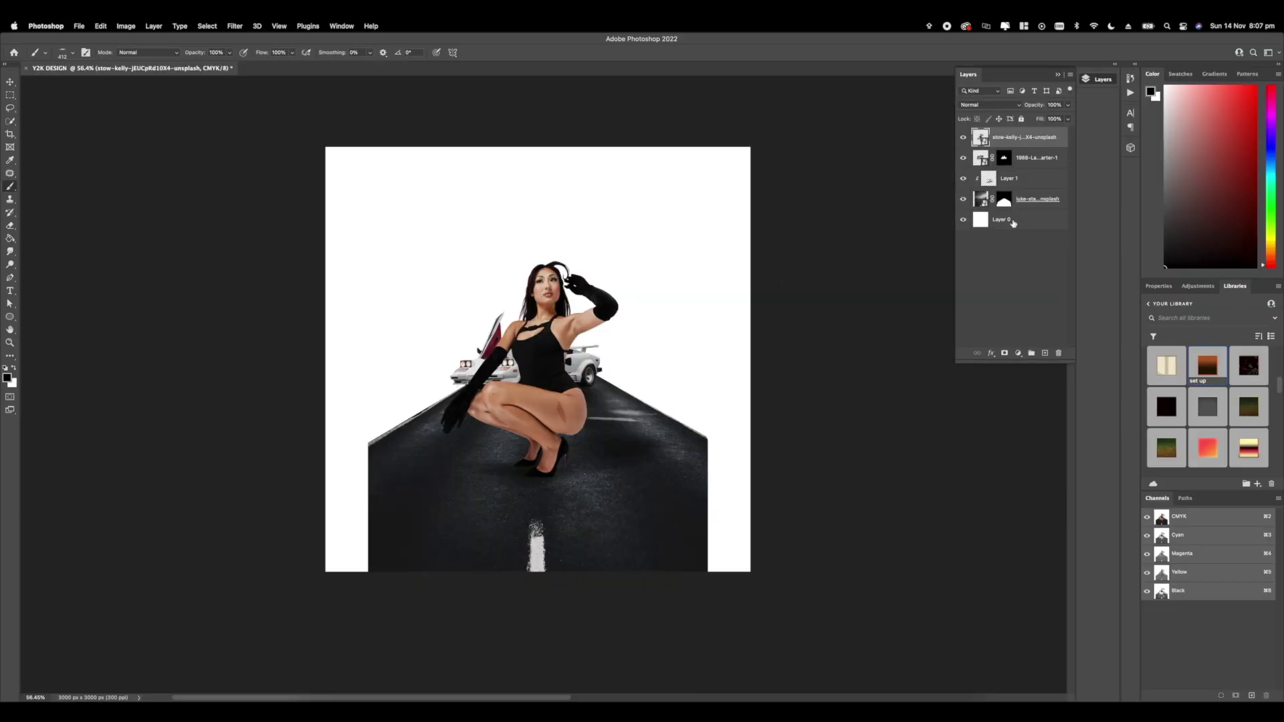
{"action": "left_click", "coordinate": [1015, 222]}
{"action": "key", "text": "super+v"}
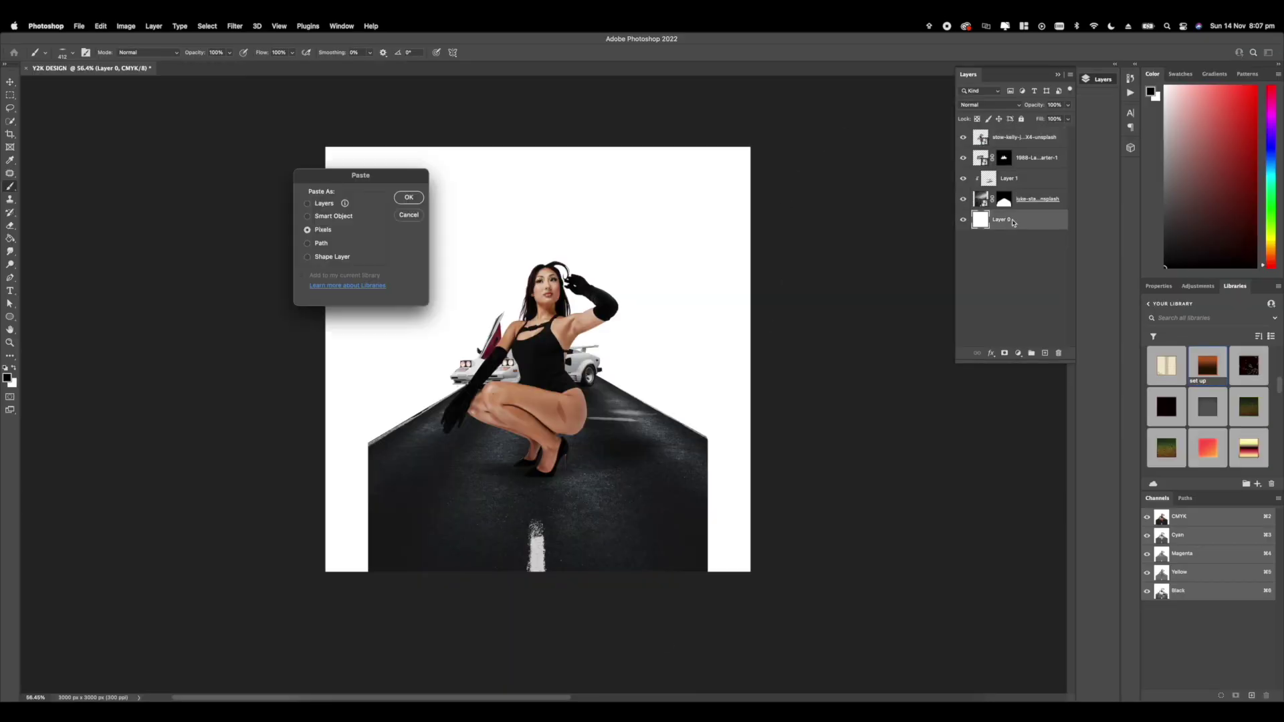
{"action": "left_click", "coordinate": [400, 198]}
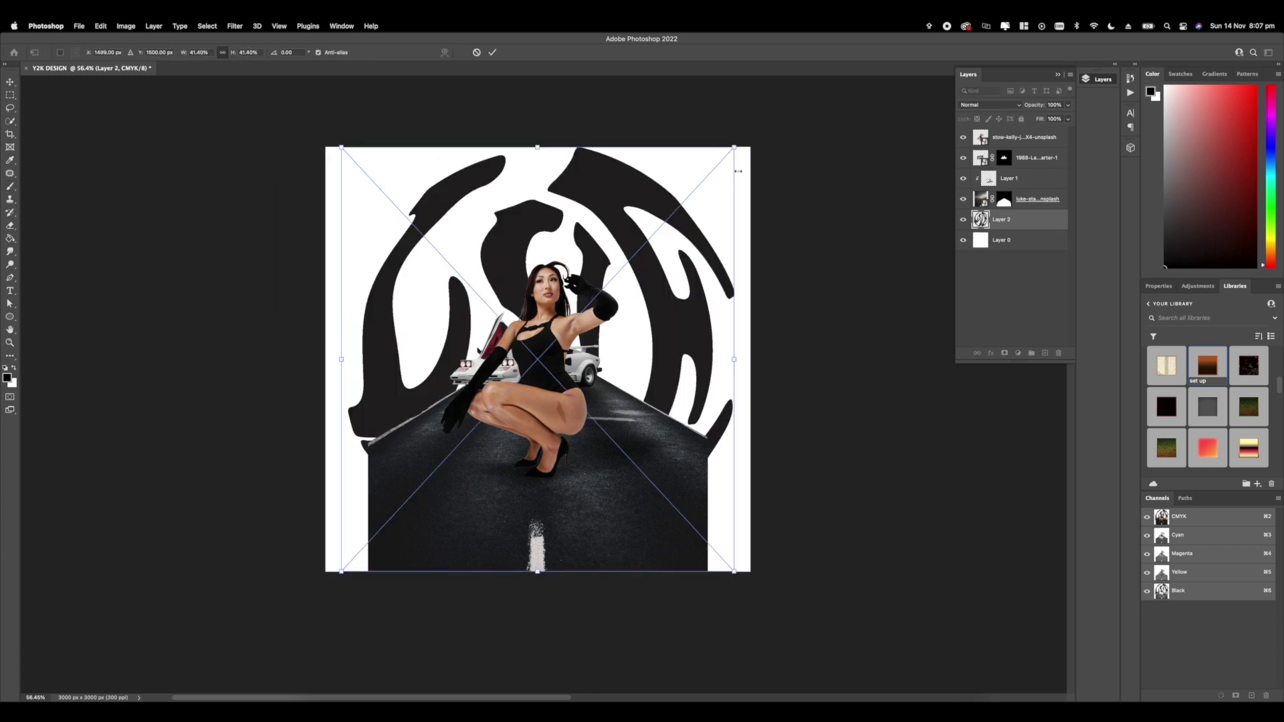
Step: Scale down the pasted LOVE lettering and place it behind the woman's head, above the car
{"action": "left_click_drag", "start_coordinate": [731, 153], "coordinate": [588, 342]}
{"action": "left_click_drag", "start_coordinate": [541, 401], "coordinate": [466, 466]}
{"action": "left_click_drag", "start_coordinate": [408, 574], "coordinate": [576, 269]}
{"action": "left_click_drag", "start_coordinate": [636, 162], "coordinate": [606, 194]}
{"action": "left_click_drag", "start_coordinate": [563, 281], "coordinate": [581, 257]}
{"action": "left_click_drag", "start_coordinate": [625, 351], "coordinate": [590, 308]}
{"action": "key", "text": "Return"}
{"action": "key", "text": "b"}
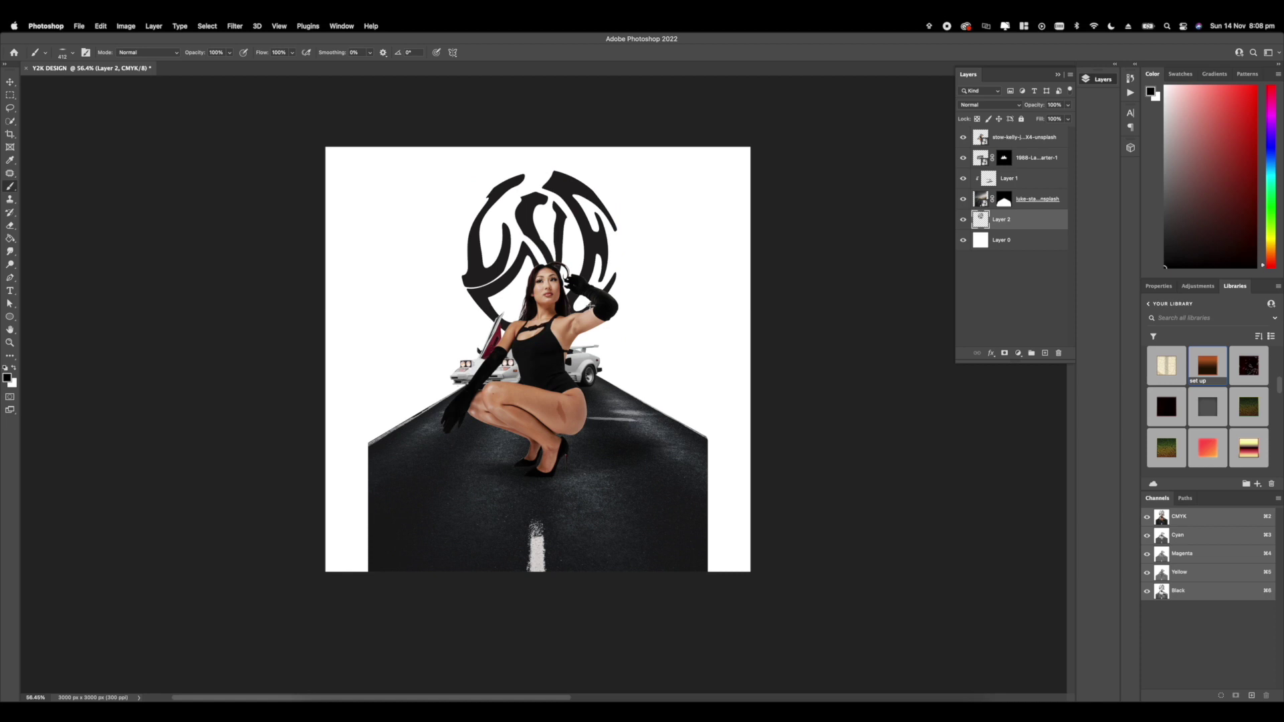
Step: Select the woman cutout's layer, convert the document to RGB color and open the Filter Gallery
{"action": "scroll", "coordinate": [577, 277], "scroll_direction": "up", "scroll_amount": 3}
{"action": "scroll", "coordinate": [558, 264], "scroll_direction": "up", "scroll_amount": 3}
{"action": "scroll", "coordinate": [557, 269], "scroll_direction": "up", "scroll_amount": 5}
{"action": "scroll", "coordinate": [497, 360], "scroll_direction": "down", "scroll_amount": 4}
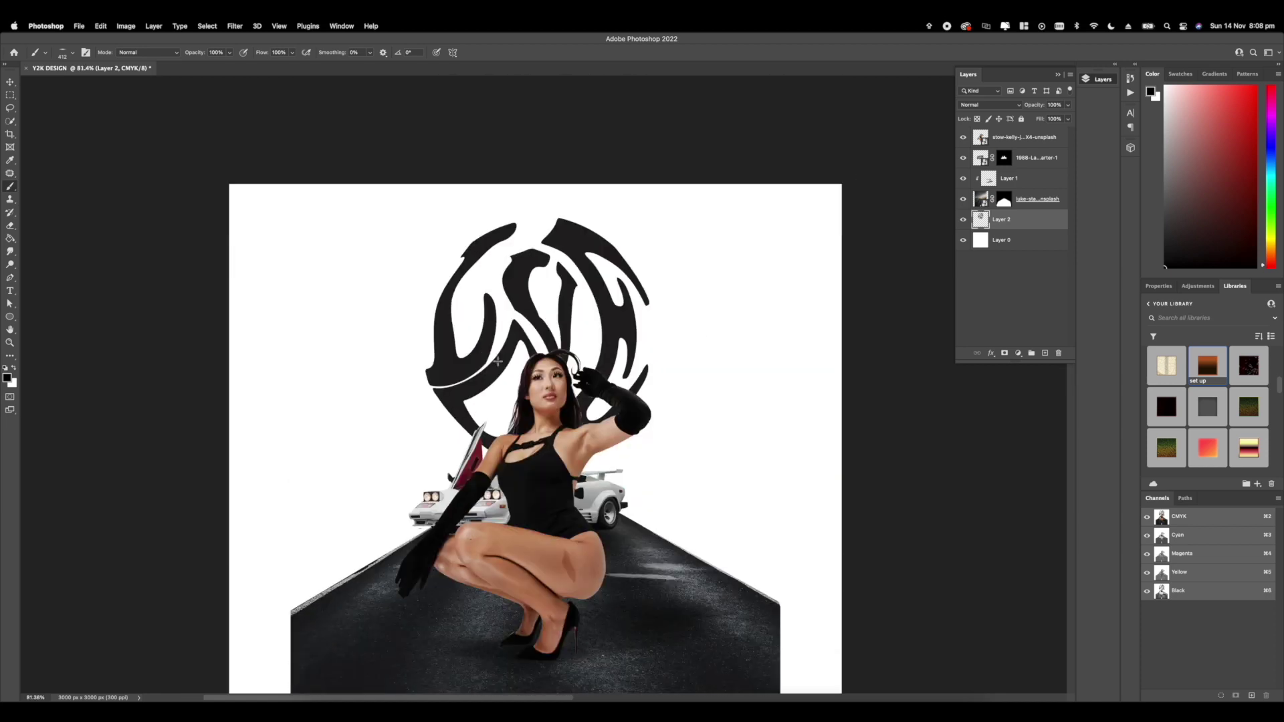
{"action": "left_click", "coordinate": [1005, 138]}
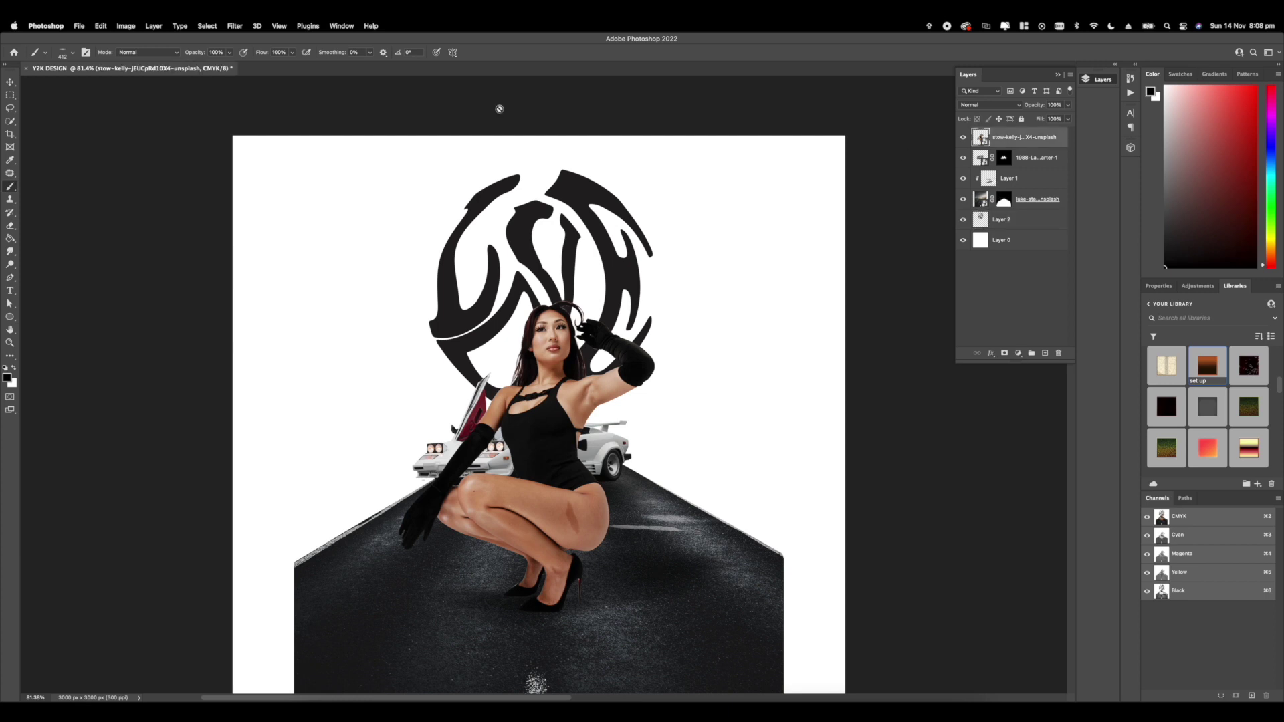
{"action": "left_click", "coordinate": [341, 26]}
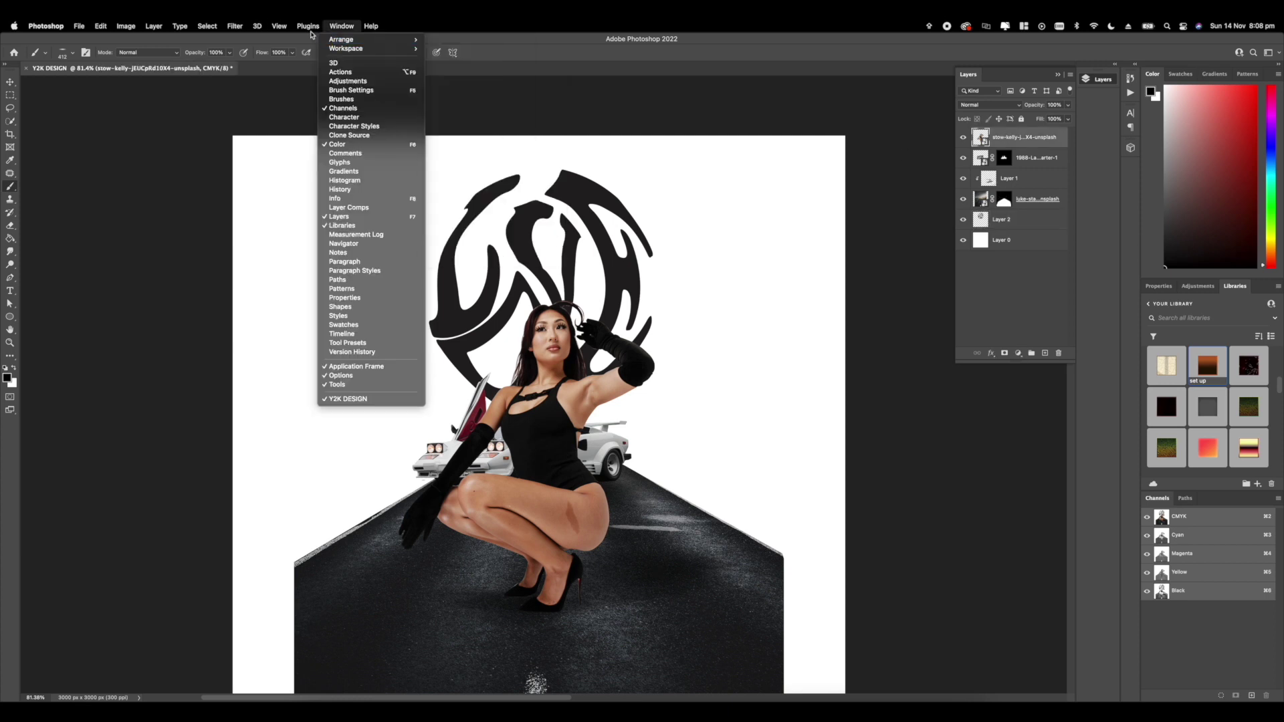
{"action": "mouse_move", "coordinate": [239, 24]}
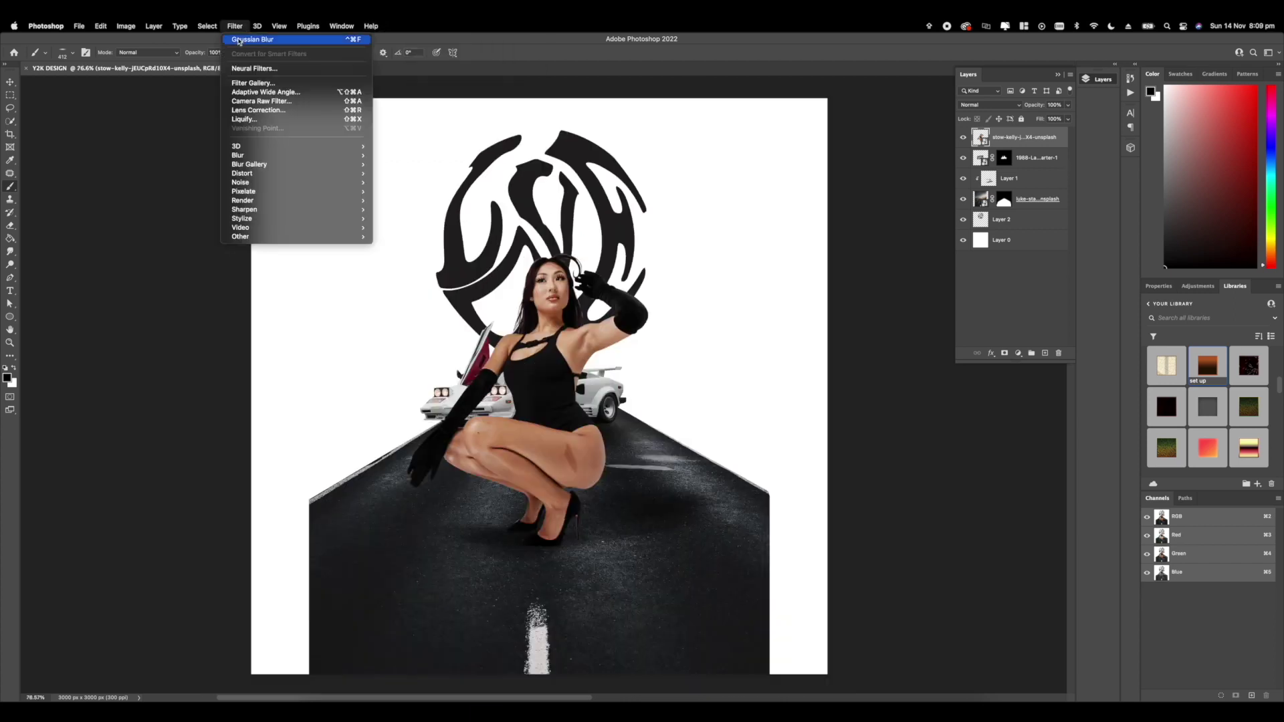
{"action": "left_click", "coordinate": [251, 82]}
Step: Try the Film Grain effect on the woman with Grain 3, Highlight Area 0 and Intensity 4
{"action": "left_click", "coordinate": [911, 165]}
{"action": "left_click", "coordinate": [911, 132]}
{"action": "left_click", "coordinate": [927, 150]}
{"action": "left_click", "coordinate": [927, 184]}
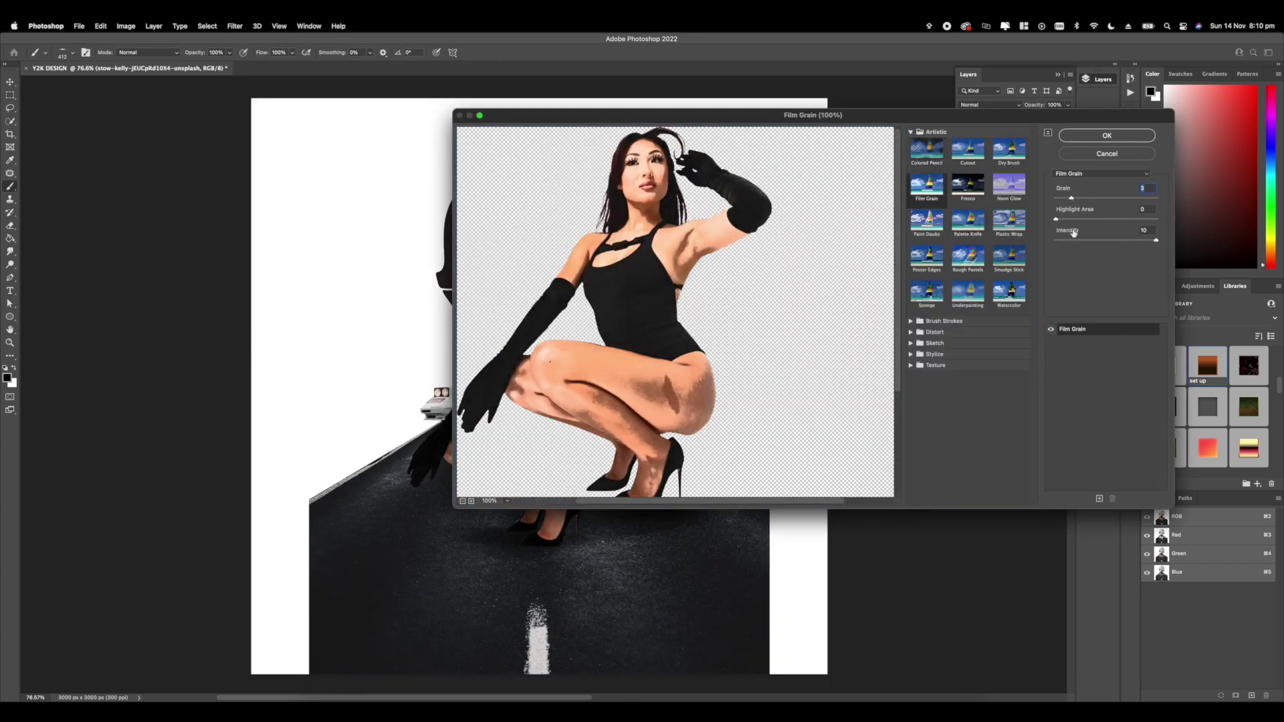
{"action": "left_click", "coordinate": [1098, 240]}
Step: Switch the effect to Diffuse Glow with Glow Amount 3 and add a second effect above it
{"action": "left_click", "coordinate": [911, 332]}
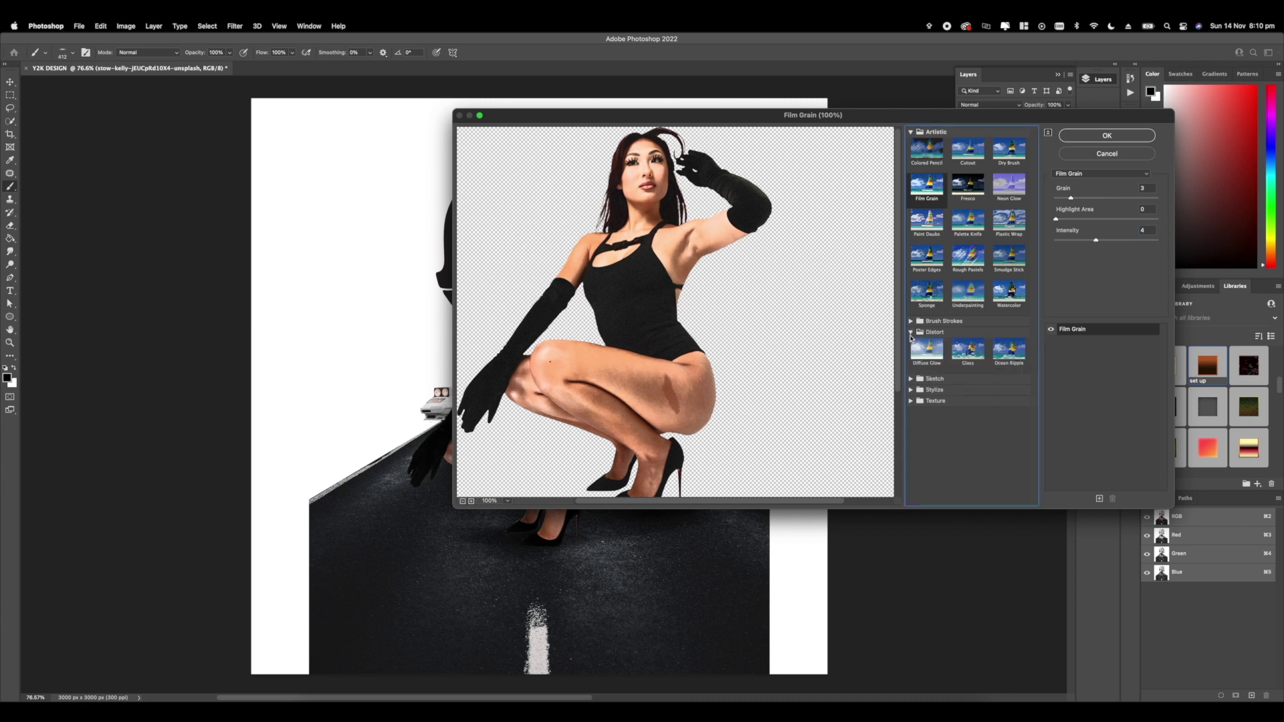
{"action": "left_click", "coordinate": [927, 349]}
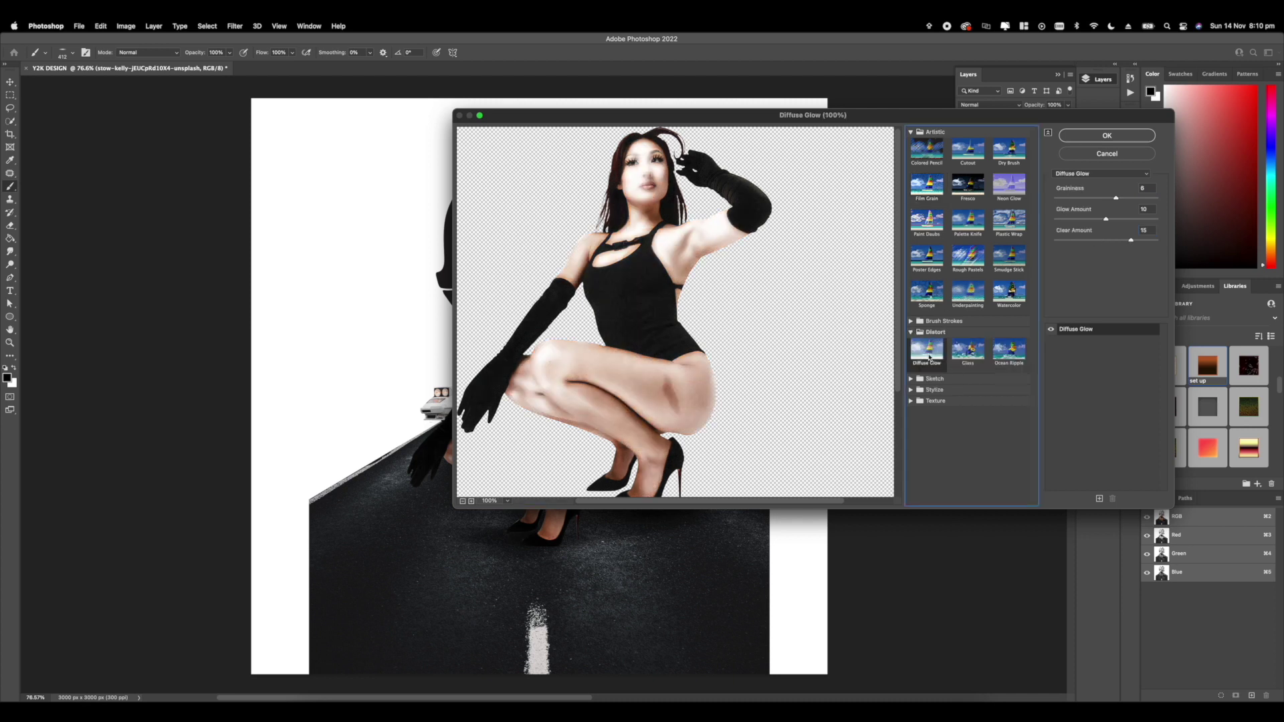
{"action": "left_click", "coordinate": [1071, 220]}
{"action": "left_click", "coordinate": [1099, 499]}
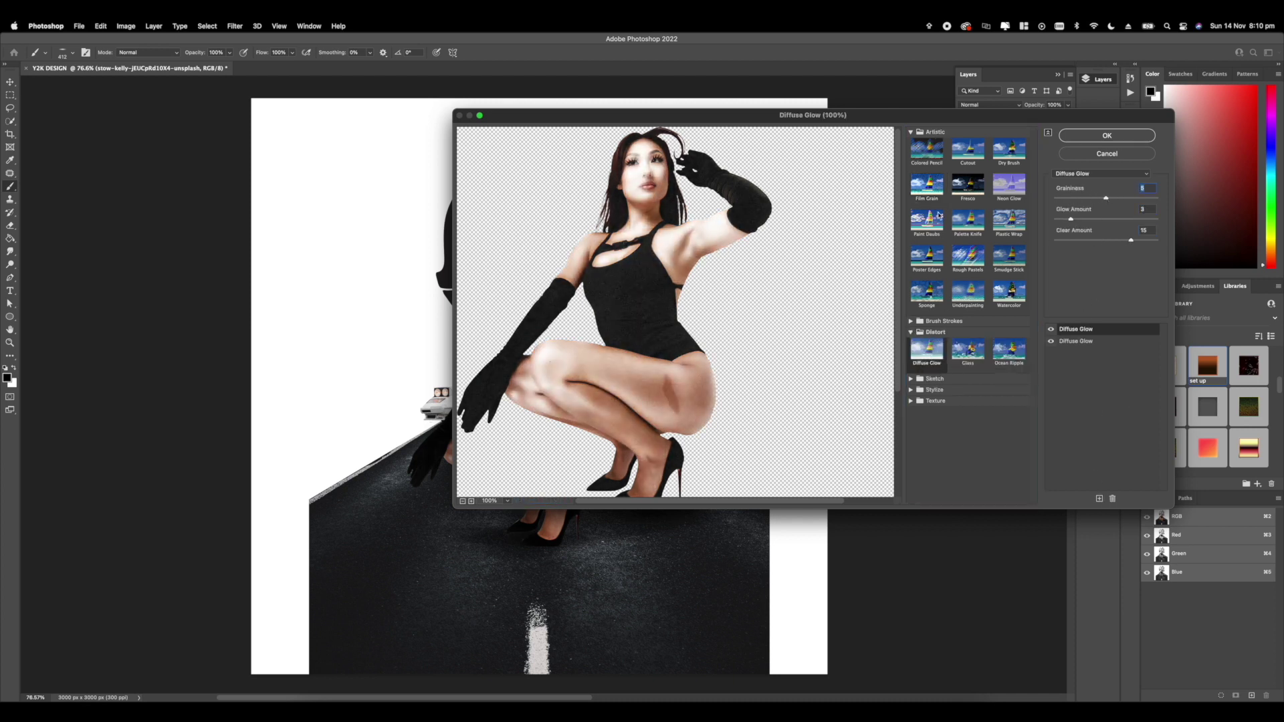
Step: Set the upper effect to Neon Glow with Glow Size 24 and Glow Brightness 36
{"action": "left_click", "coordinate": [925, 171]}
{"action": "left_click", "coordinate": [1009, 185]}
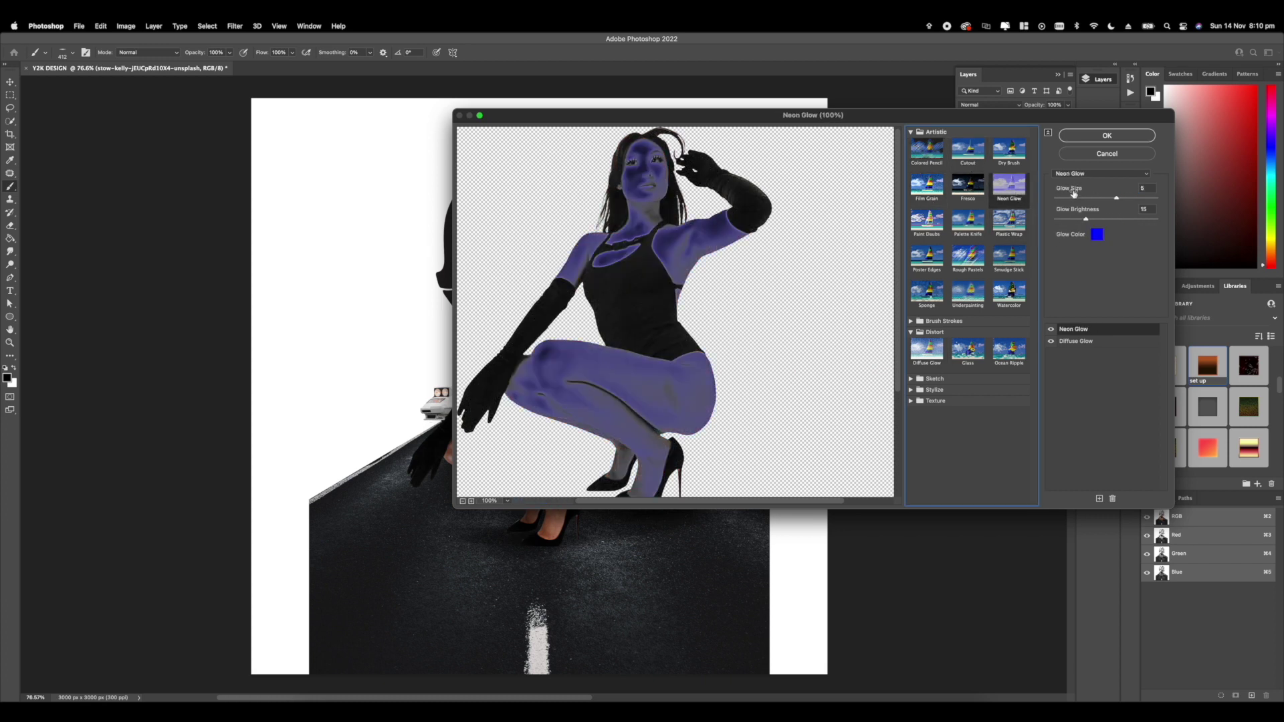
{"action": "mouse_move", "coordinate": [1072, 221]}
{"action": "left_mouse_down"}
{"action": "mouse_move", "coordinate": [1055, 220]}
{"action": "mouse_move", "coordinate": [1089, 220]}
{"action": "left_mouse_up"}
{"action": "left_click", "coordinate": [1156, 199]}
{"action": "left_click", "coordinate": [1116, 220]}
Step: Set the glow color to orange-red #ff4e00, save it as a swatch and apply the effects to the woman
{"action": "left_click", "coordinate": [1097, 234]}
{"action": "left_click", "coordinate": [614, 324]}
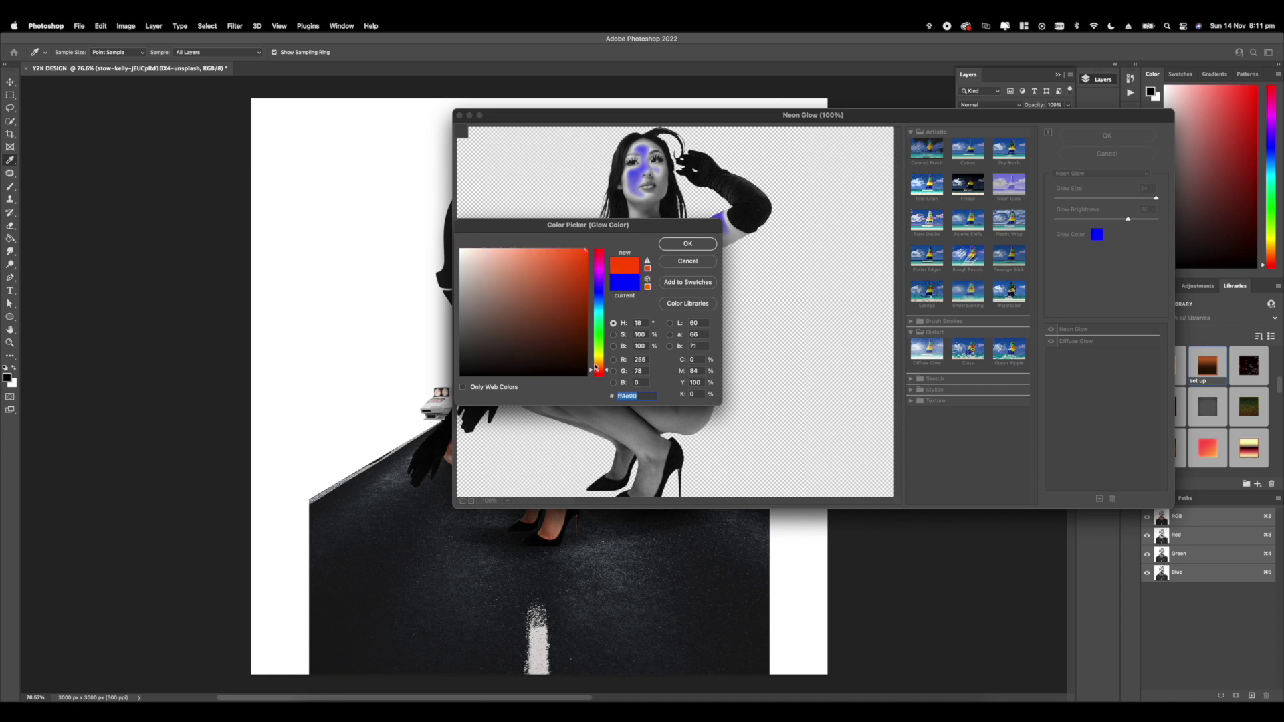
{"action": "left_click", "coordinate": [691, 284]}
{"action": "key", "text": "Return"}
{"action": "left_click", "coordinate": [688, 244]}
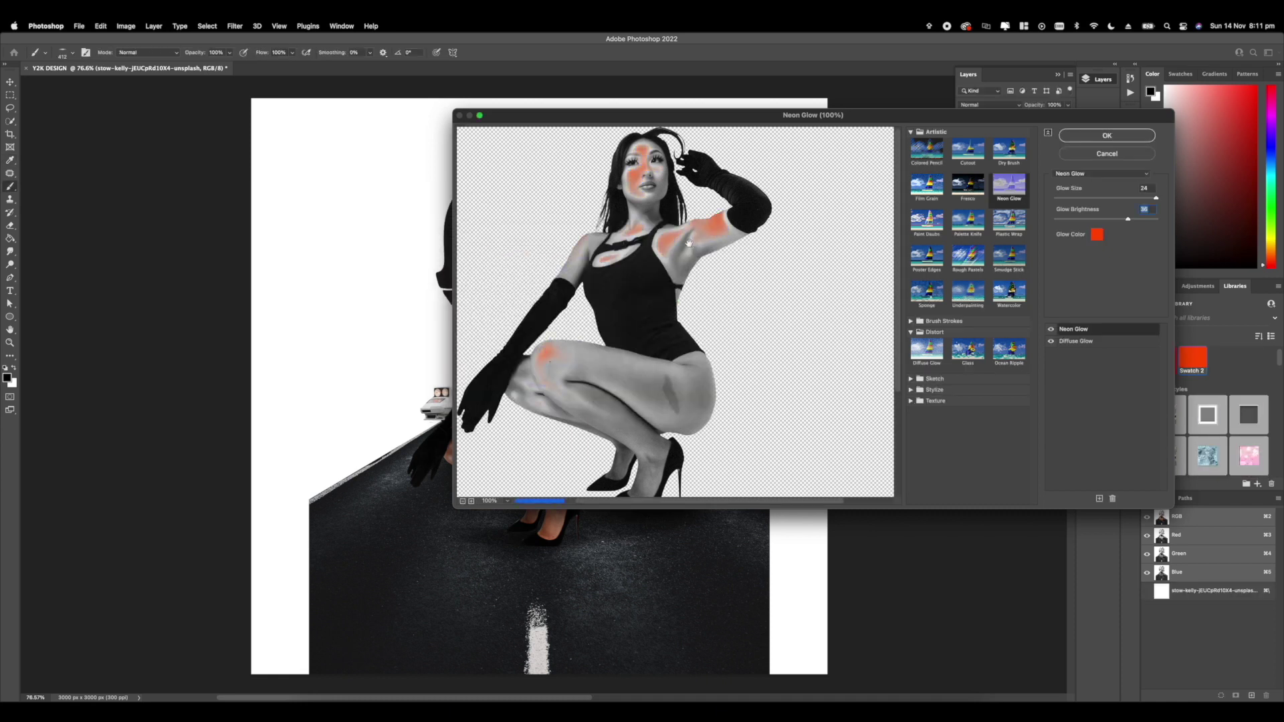
{"action": "left_click", "coordinate": [1072, 141]}
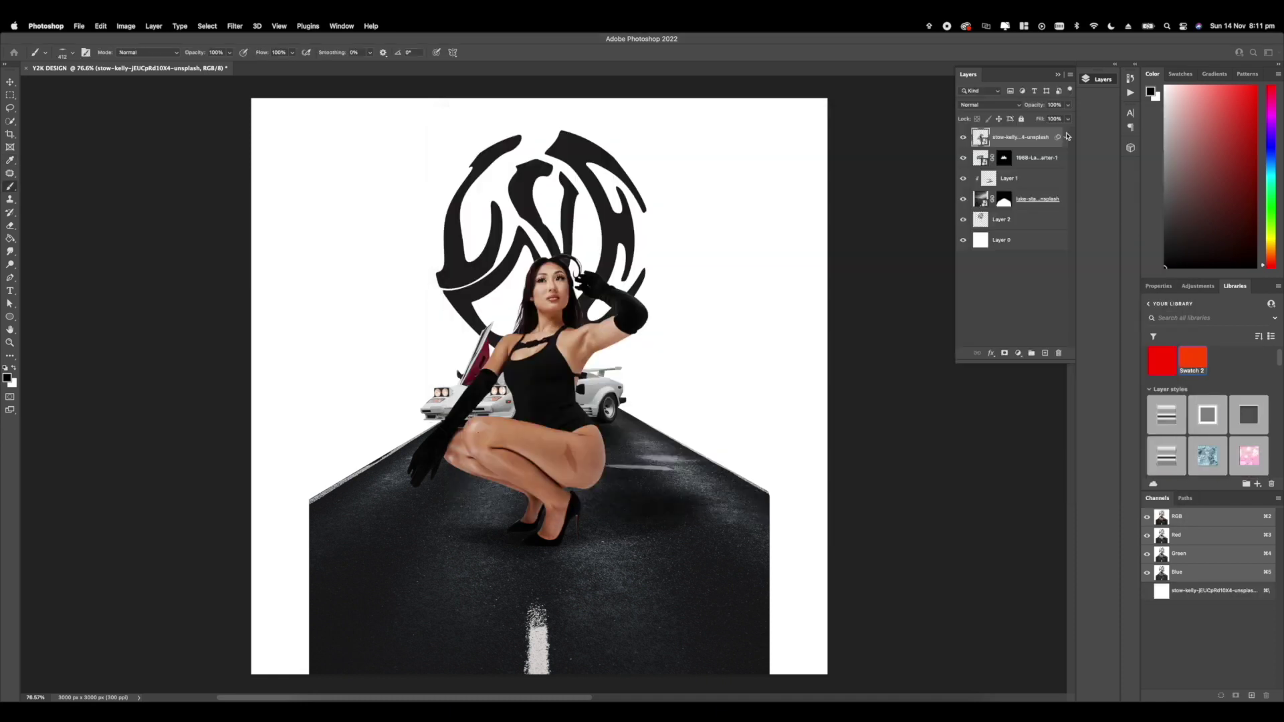
Step: Apply the stacked Neon Glow and Diffuse Glow effects to the Lamborghini layer with Glow Size 24 and Glow Brightness 36
{"action": "scroll", "coordinate": [462, 292], "scroll_direction": "up", "scroll_amount": 3}
{"action": "right_click", "coordinate": [1025, 193]}
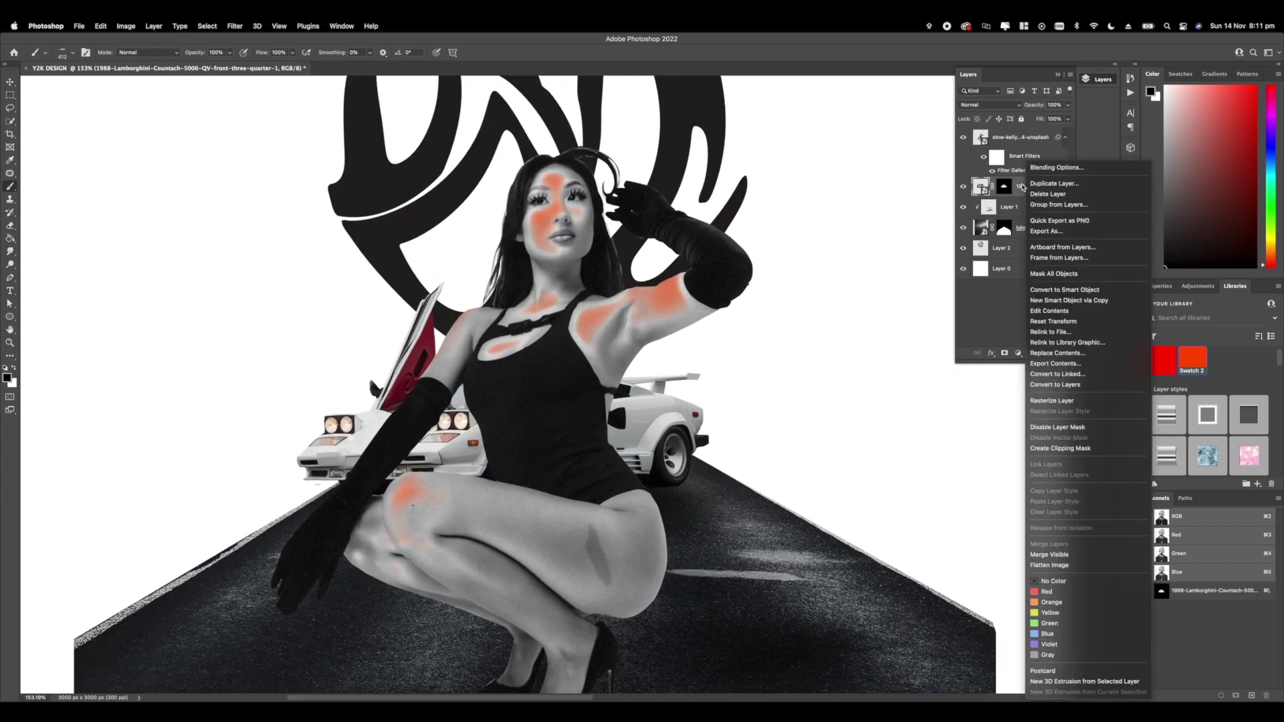
{"action": "left_click", "coordinate": [232, 28]}
{"action": "left_click", "coordinate": [234, 27]}
{"action": "left_click", "coordinate": [250, 82]}
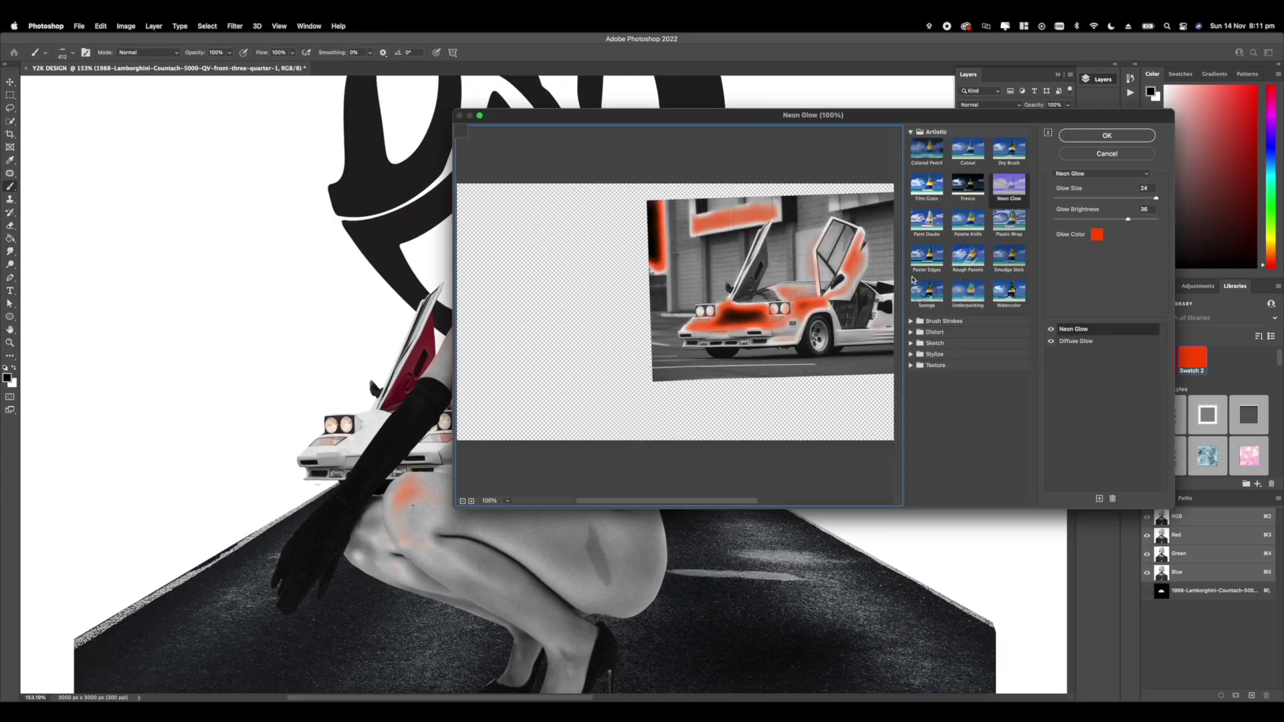
{"action": "left_click", "coordinate": [1087, 138]}
{"action": "scroll", "coordinate": [562, 374], "scroll_direction": "up", "scroll_amount": 1}
{"action": "scroll", "coordinate": [542, 338], "scroll_direction": "down", "scroll_amount": 10}
{"action": "scroll", "coordinate": [539, 338], "scroll_direction": "up", "scroll_amount": 8}
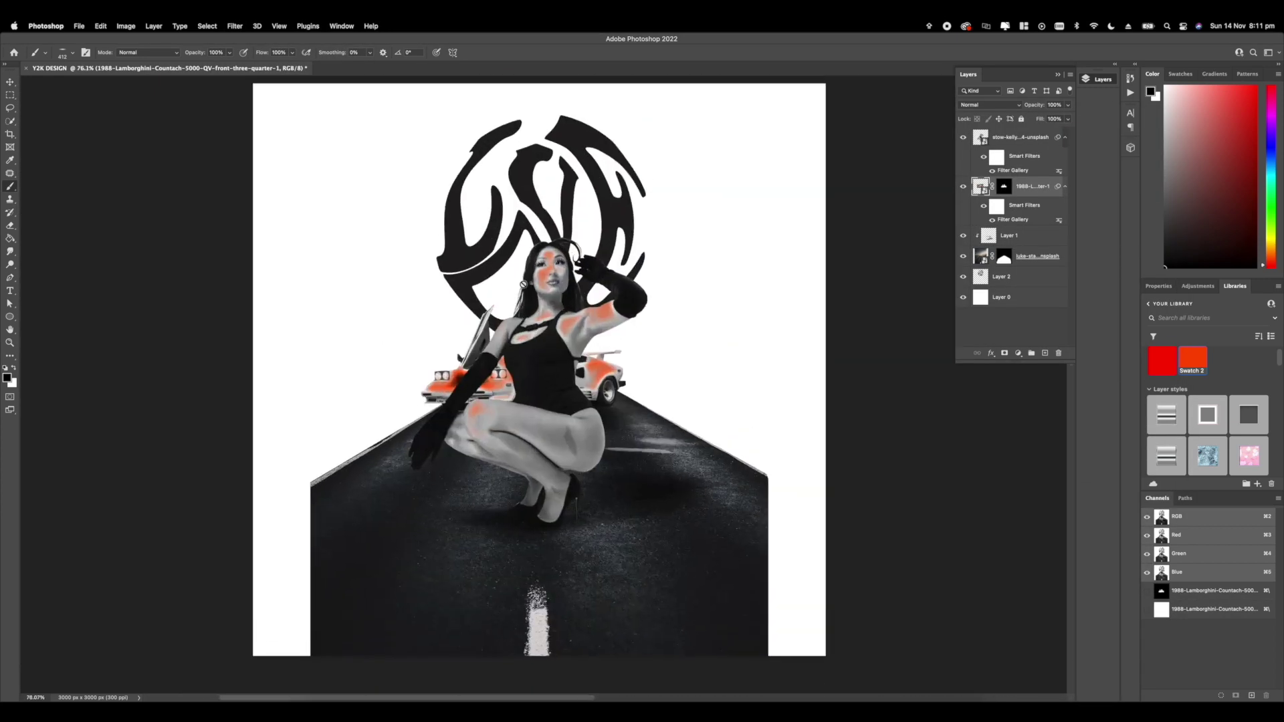
Step: Select the circular lettering layer and open the layer style presets, placing them clear of the artwork
{"action": "scroll", "coordinate": [538, 338], "scroll_direction": "down", "scroll_amount": 4}
{"action": "left_click", "coordinate": [1001, 276]}
{"action": "scroll", "coordinate": [540, 360], "scroll_direction": "down", "scroll_amount": 3}
{"action": "scroll", "coordinate": [540, 360], "scroll_direction": "up", "scroll_amount": 3}
{"action": "scroll", "coordinate": [539, 360], "scroll_direction": "down", "scroll_amount": 2}
{"action": "right_click", "coordinate": [1022, 277]}
{"action": "left_click", "coordinate": [342, 26]}
{"action": "left_click", "coordinate": [361, 307]}
{"action": "left_click_drag", "start_coordinate": [693, 109], "coordinate": [143, 167]}
Step: Try the pink, red-orange gradient, dark purple, gold-and-red and silver chrome style presets on the circular lettering
{"action": "left_click", "coordinate": [110, 270]}
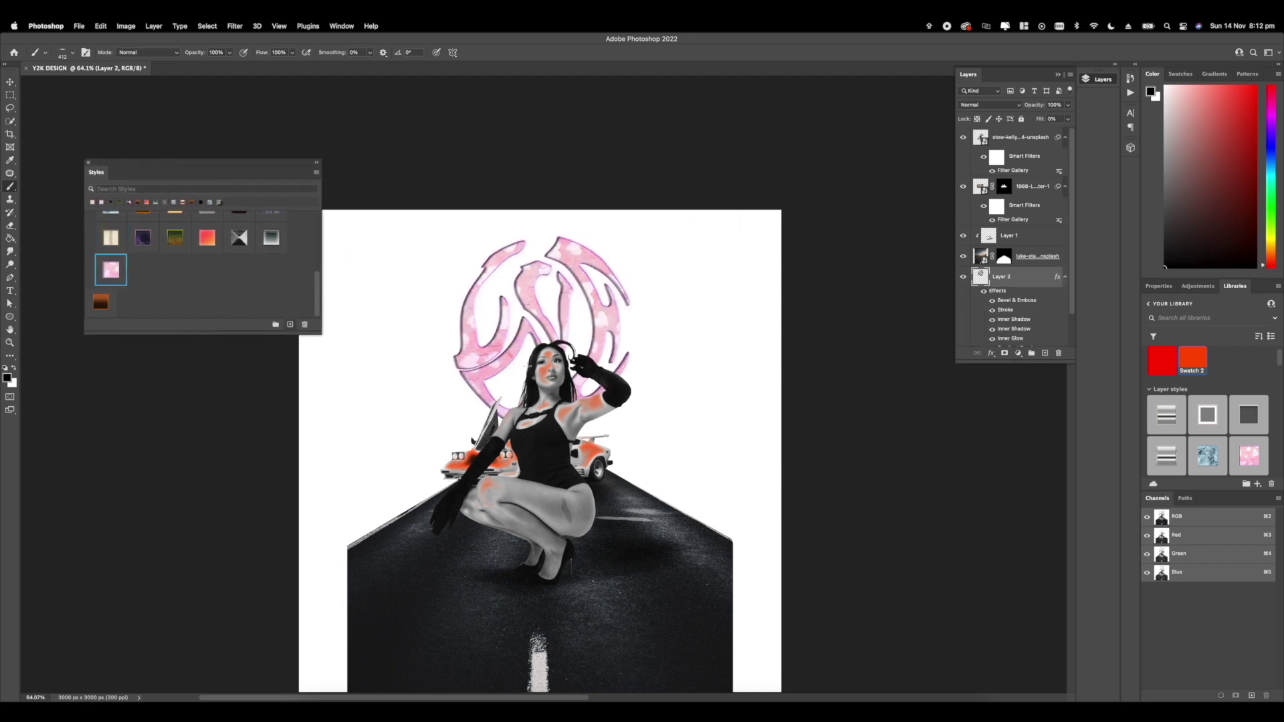
{"action": "left_click", "coordinate": [200, 242]}
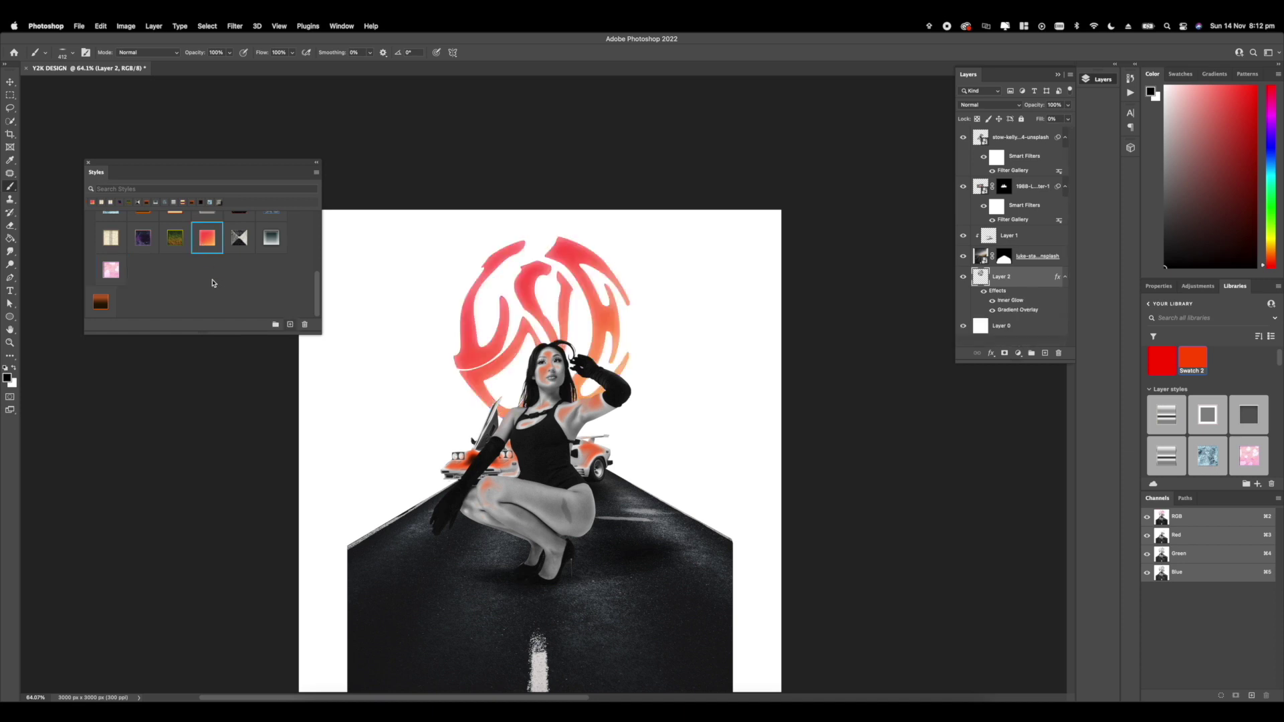
{"action": "scroll", "coordinate": [212, 279], "scroll_direction": "up", "scroll_amount": 2}
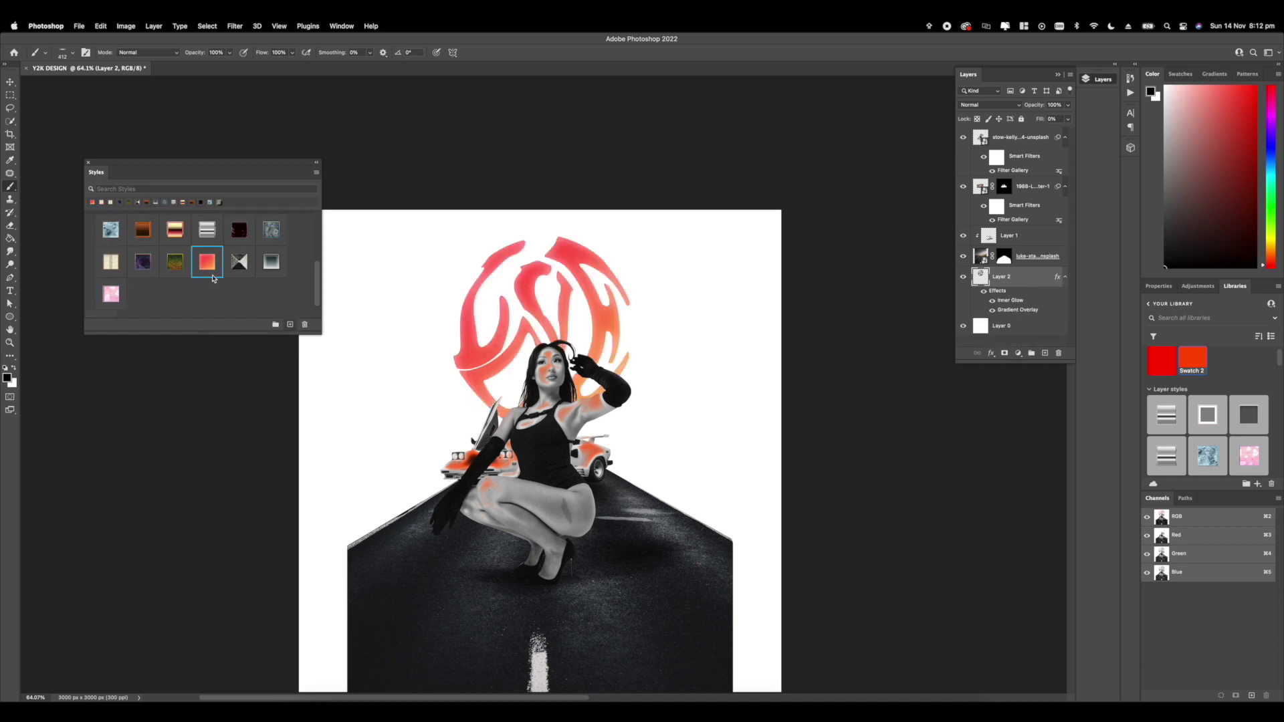
{"action": "left_click", "coordinate": [150, 261]}
{"action": "scroll", "coordinate": [155, 258], "scroll_direction": "up", "scroll_amount": 2}
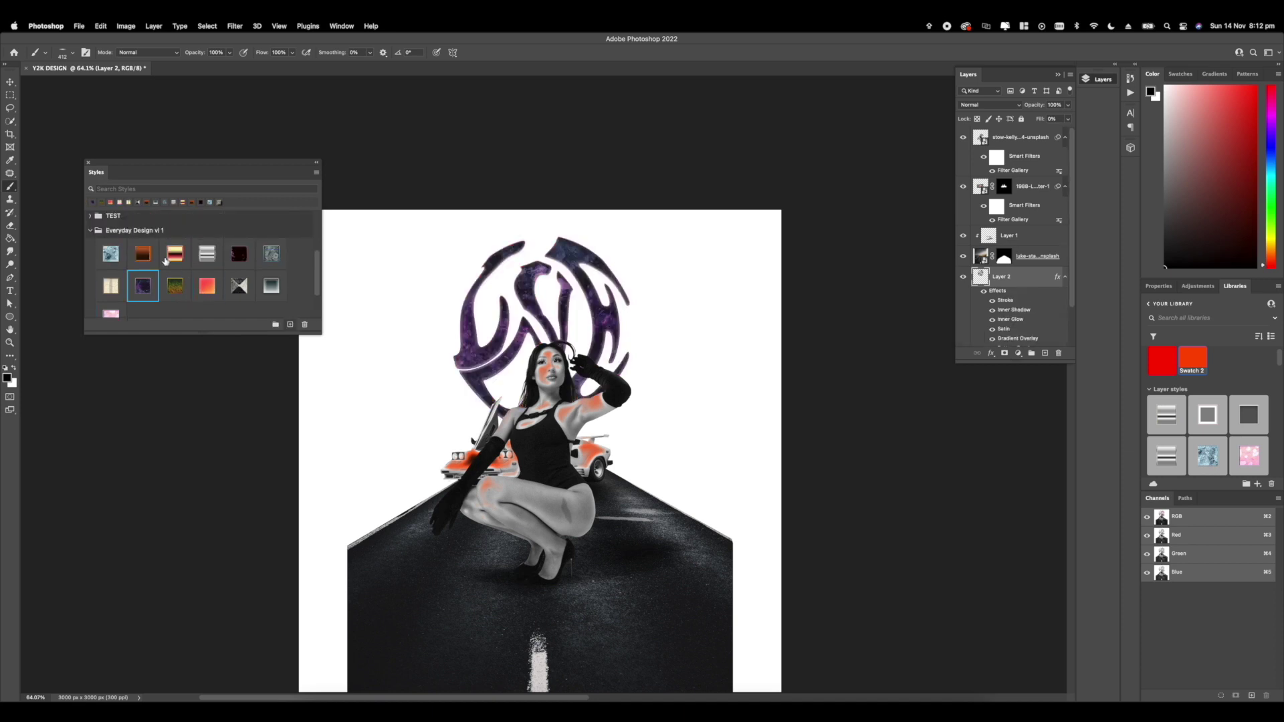
{"action": "scroll", "coordinate": [166, 261], "scroll_direction": "down", "scroll_amount": 3}
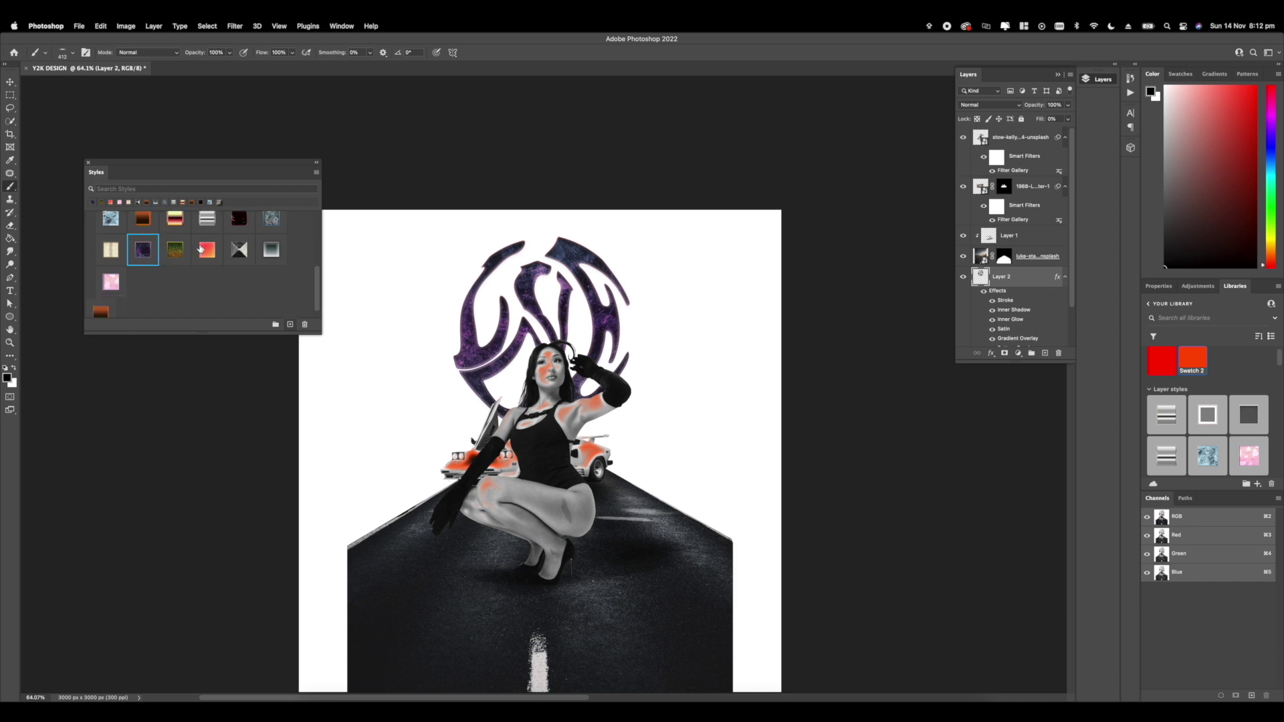
{"action": "left_click", "coordinate": [204, 249]}
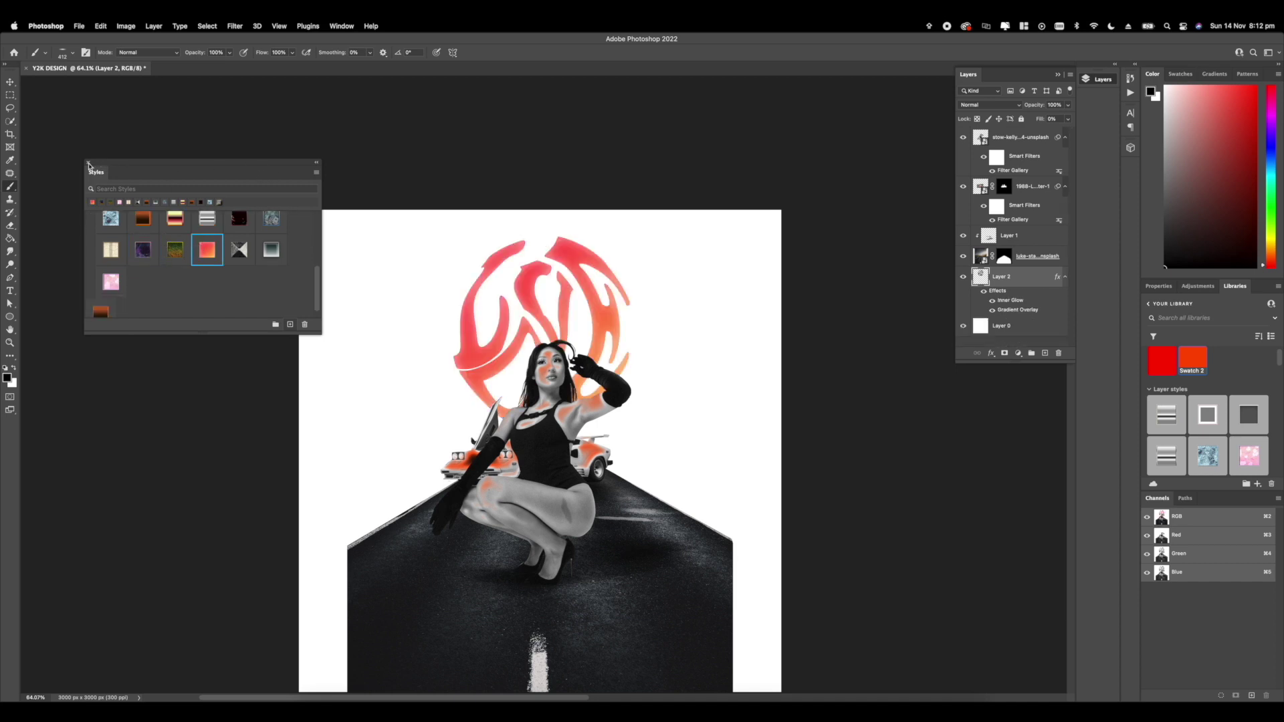
{"action": "left_click", "coordinate": [179, 225]}
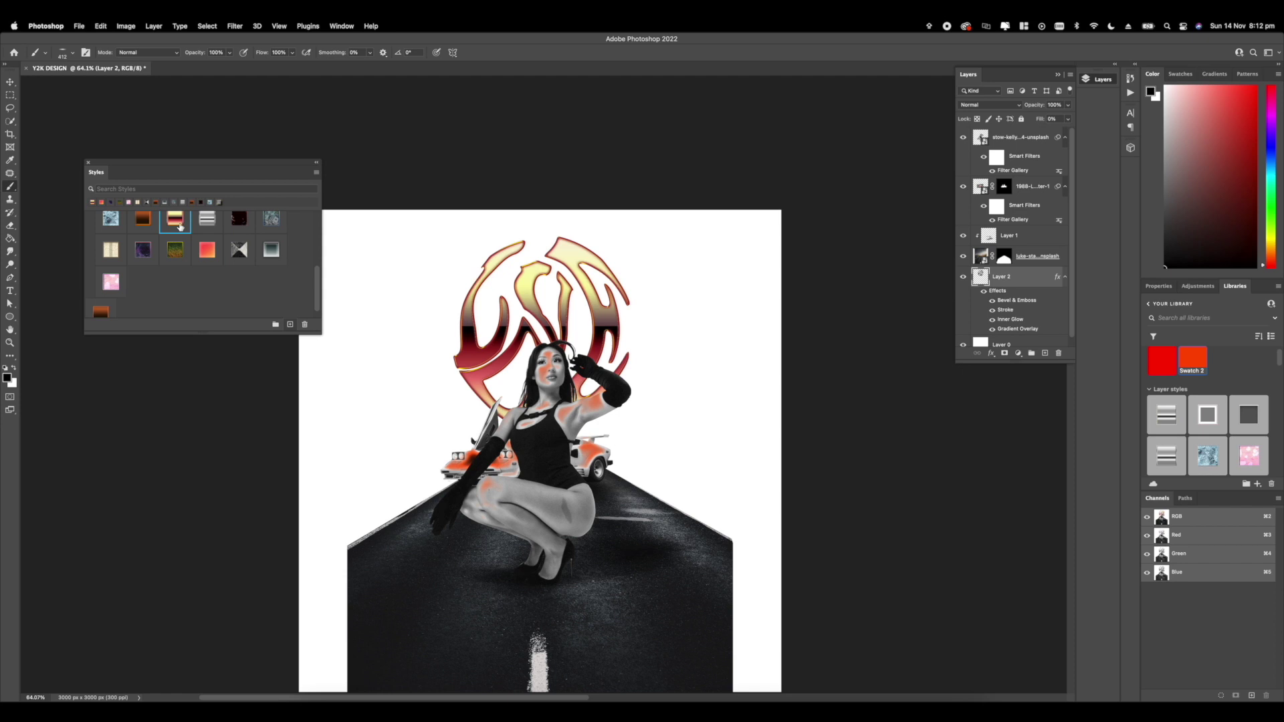
{"action": "left_click", "coordinate": [212, 218]}
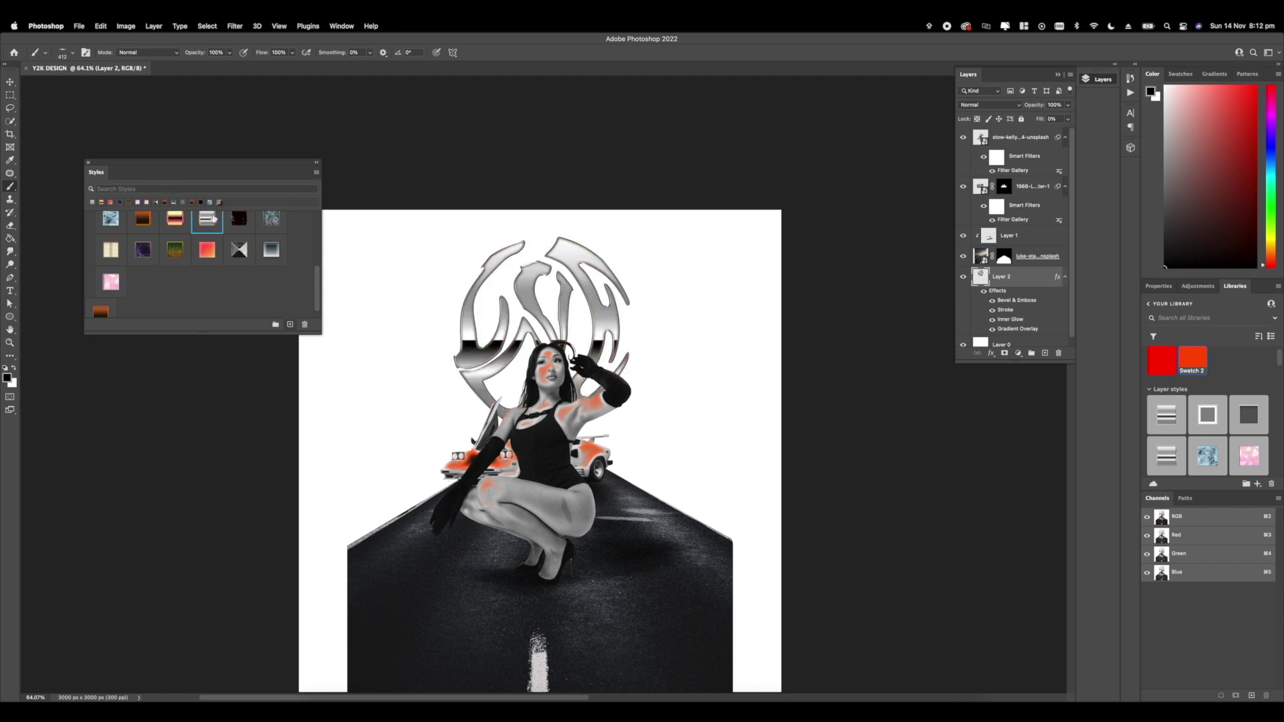
{"action": "left_click", "coordinate": [208, 250]}
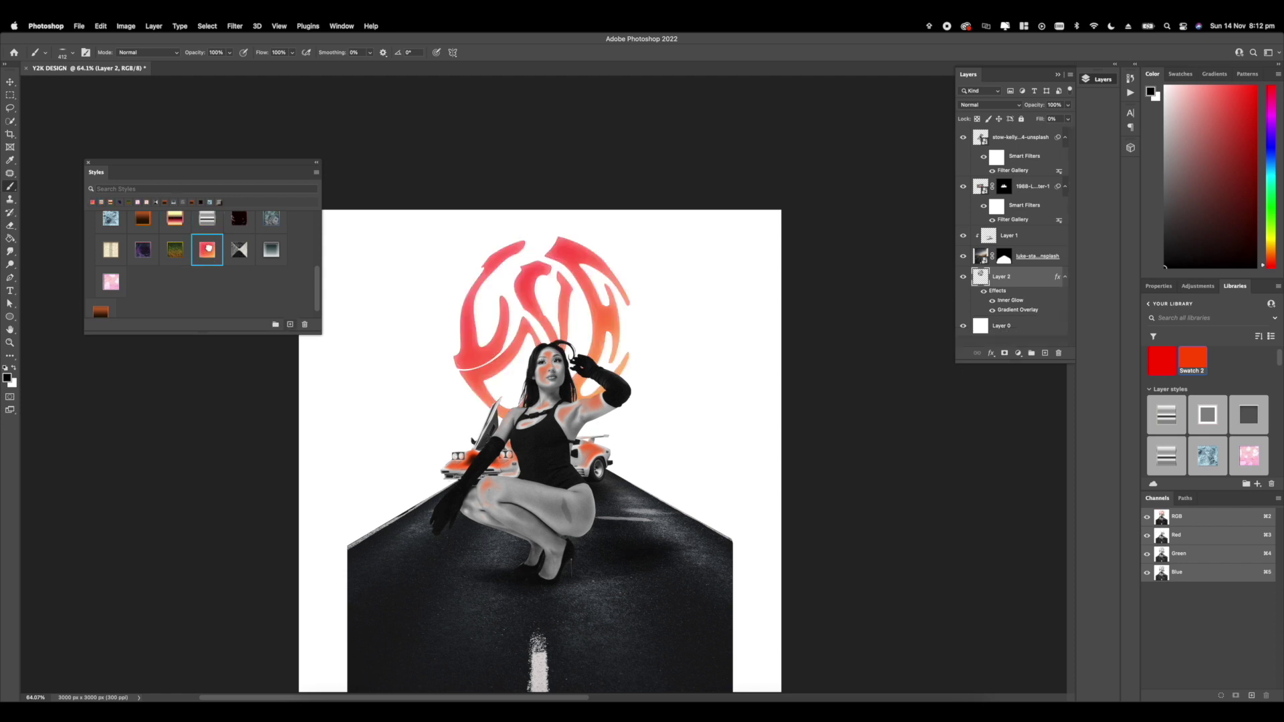
Step: Apply the gray-teal metallic style preset with the outer glow to the circular lettering and close the style presets
{"action": "left_click", "coordinate": [239, 249]}
{"action": "left_click", "coordinate": [271, 249]}
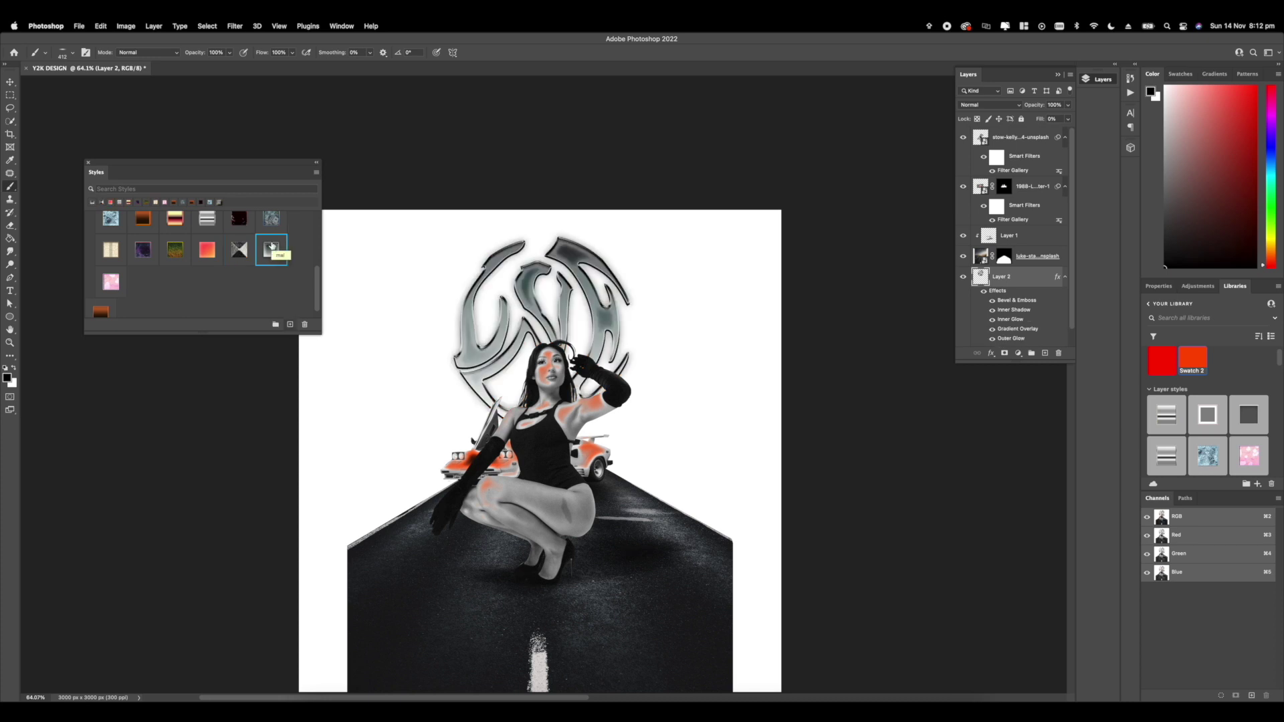
{"action": "left_click", "coordinate": [88, 162]}
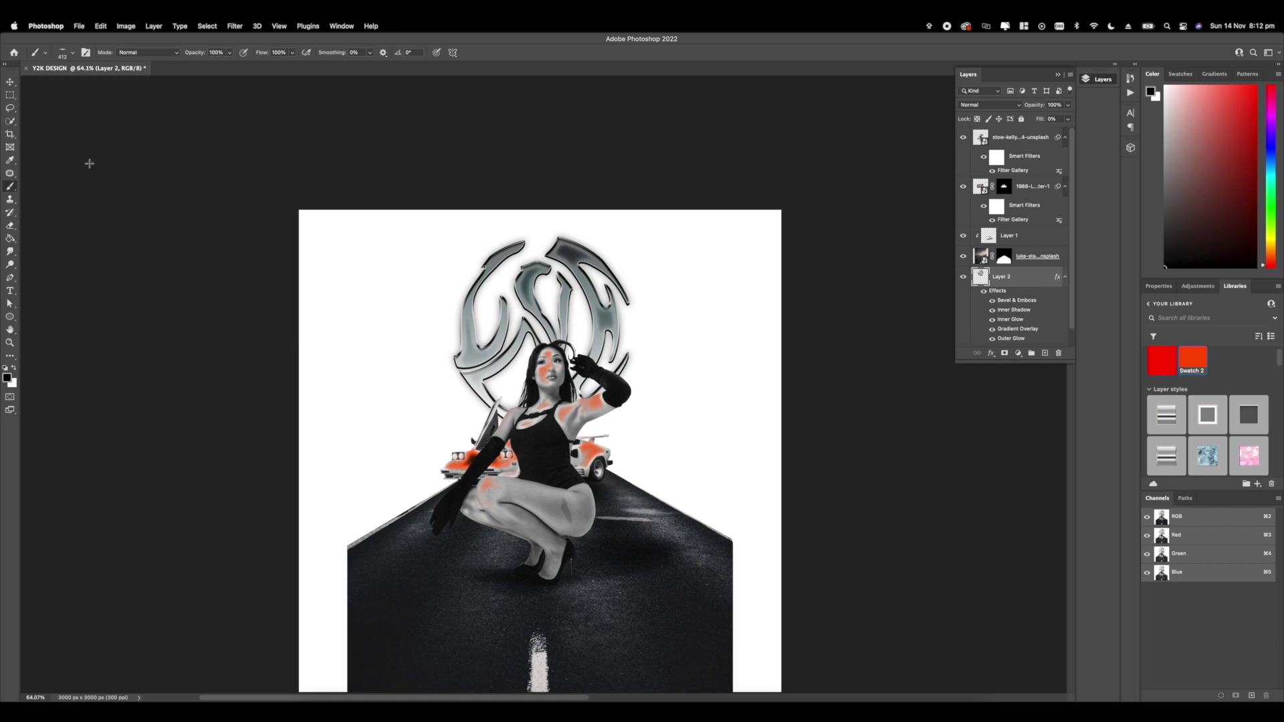
Step: Examine the whole composition with the metallic lettering behind the woman
{"action": "scroll", "coordinate": [448, 352], "scroll_direction": "down", "scroll_amount": 10}
{"action": "scroll", "coordinate": [467, 122], "scroll_direction": "down", "scroll_amount": 5}
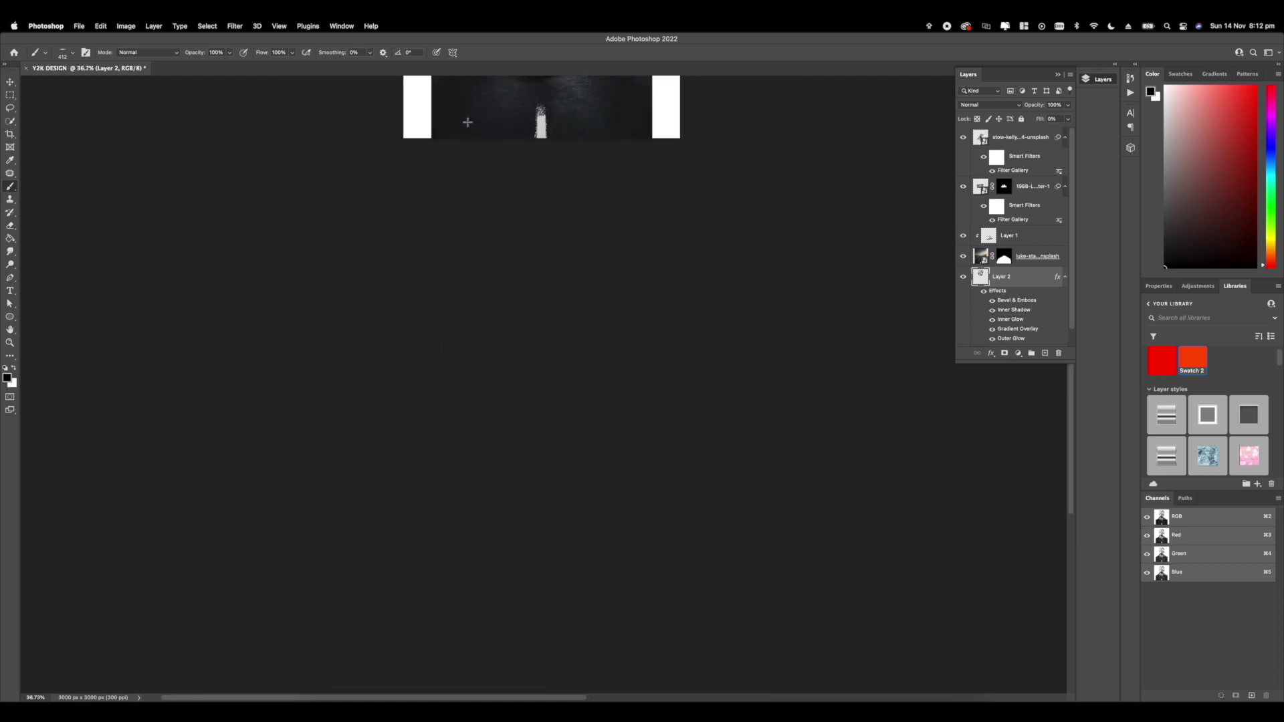
{"action": "scroll", "coordinate": [516, 259], "scroll_direction": "up", "scroll_amount": 5}
{"action": "scroll", "coordinate": [521, 213], "scroll_direction": "up", "scroll_amount": 2}
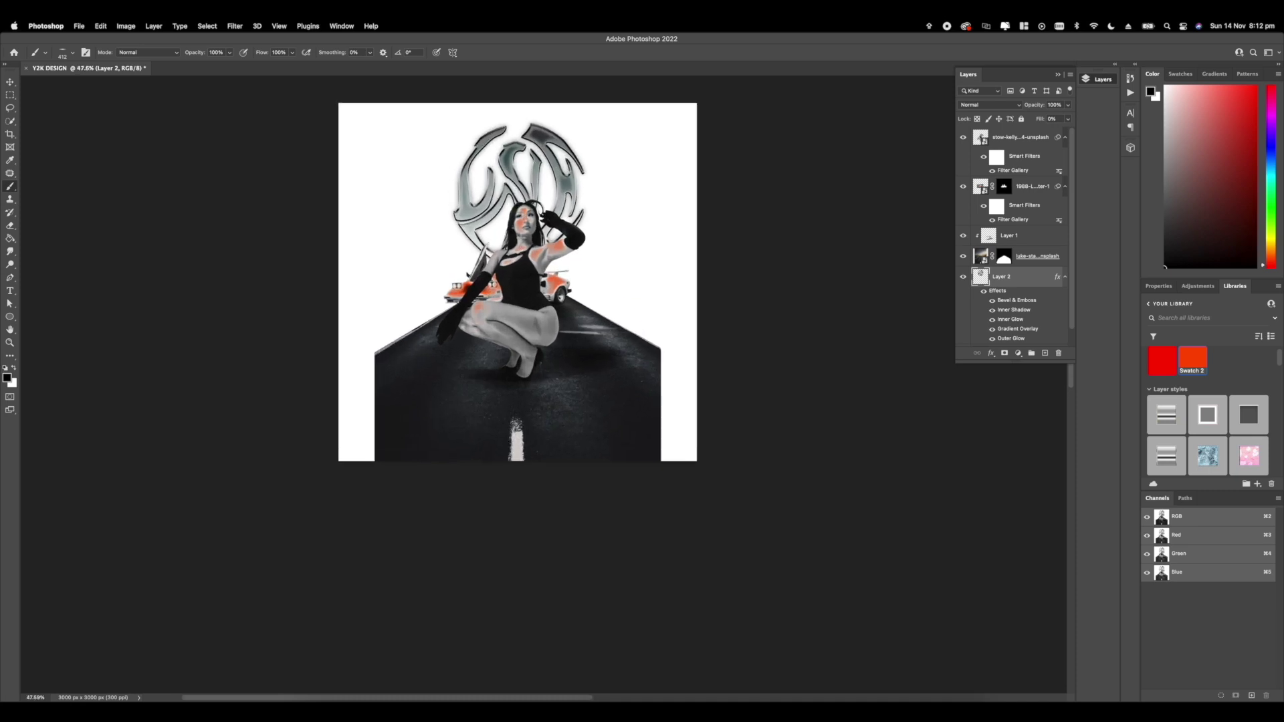
{"action": "scroll", "coordinate": [525, 259], "scroll_direction": "up", "scroll_amount": 8}
{"action": "scroll", "coordinate": [524, 259], "scroll_direction": "down", "scroll_amount": 4}
{"action": "left_click_drag", "start_coordinate": [525, 260], "coordinate": [545, 351]}
{"action": "scroll", "coordinate": [546, 351], "scroll_direction": "down", "scroll_amount": 3}
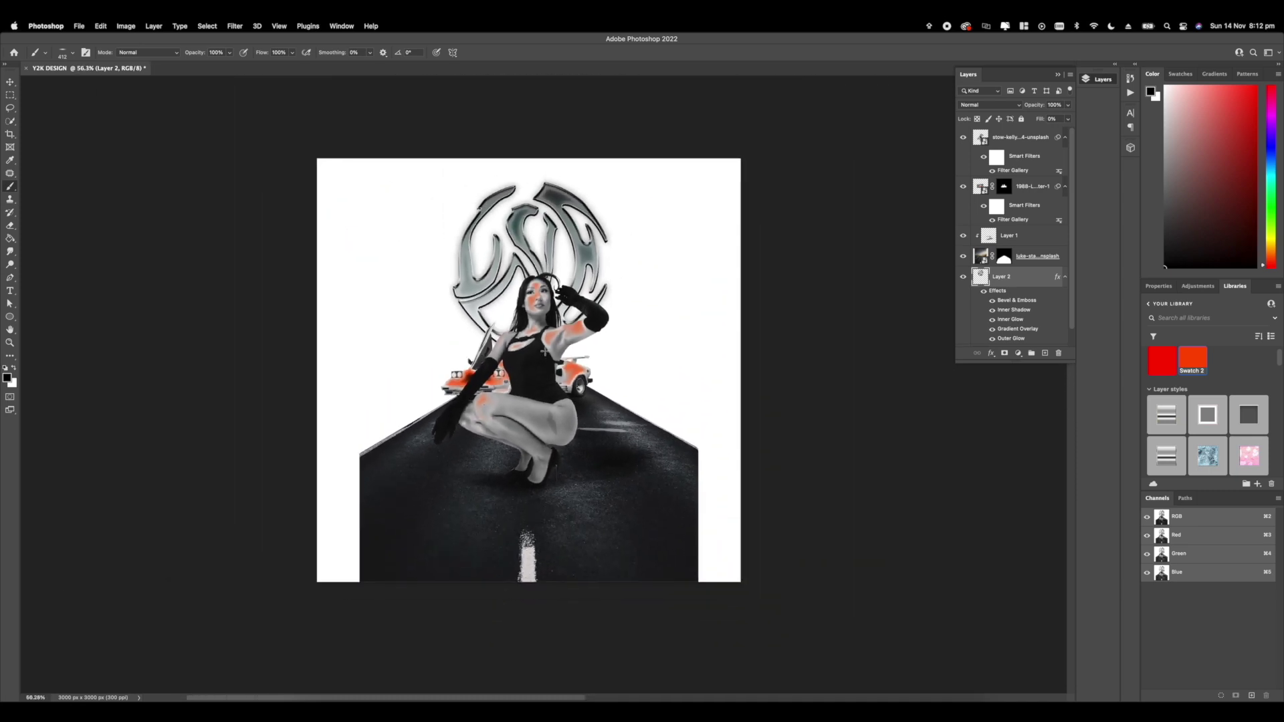
{"action": "scroll", "coordinate": [546, 351], "scroll_direction": "up", "scroll_amount": 2}
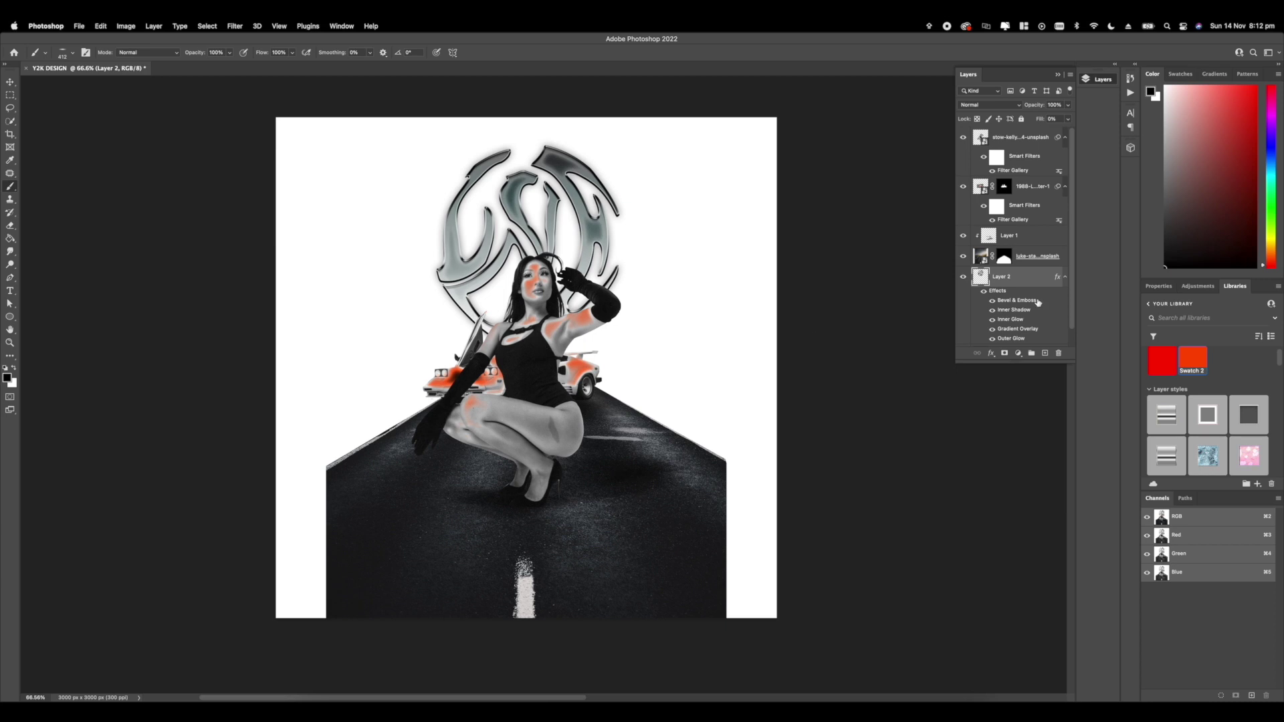
Step: Lower the blending opacity of the Filter Gallery effect on the Lamborghini layer, keeping Normal mode
{"action": "double_click", "coordinate": [1059, 221]}
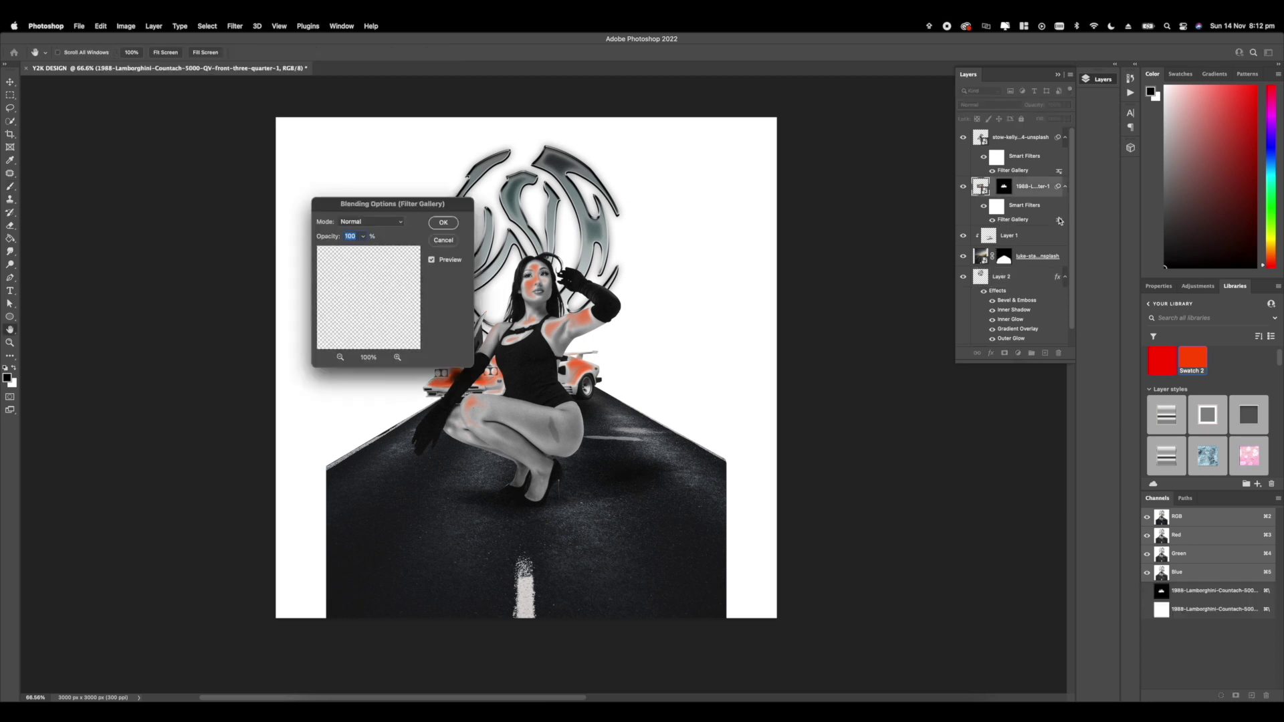
{"action": "left_click", "coordinate": [364, 237]}
{"action": "left_click_drag", "start_coordinate": [363, 248], "coordinate": [346, 249]}
{"action": "left_click", "coordinate": [450, 223]}
{"action": "key", "text": "b"}
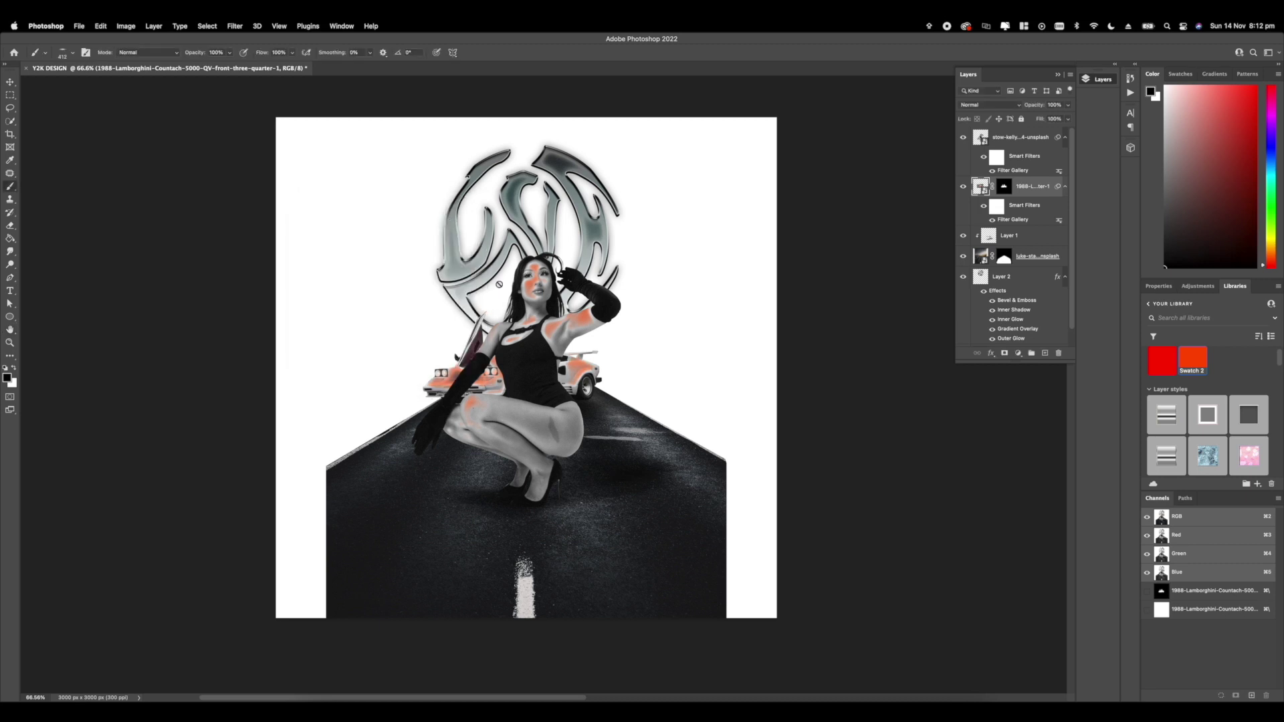
Step: Select the road layer's mask and swap the foreground and background colors for softening the road's edges with the brush
{"action": "scroll", "coordinate": [491, 314], "scroll_direction": "down", "scroll_amount": 3}
{"action": "scroll", "coordinate": [492, 314], "scroll_direction": "up", "scroll_amount": 2}
{"action": "scroll", "coordinate": [492, 314], "scroll_direction": "up", "scroll_amount": 1}
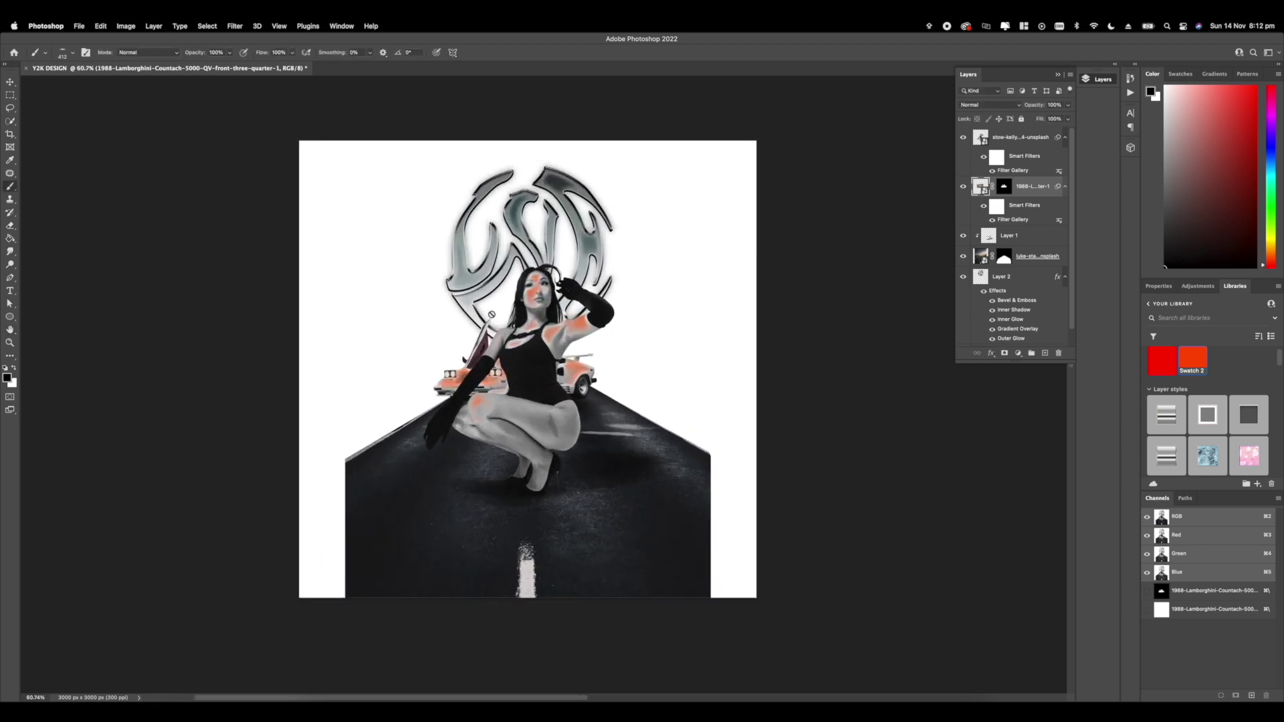
{"action": "scroll", "coordinate": [492, 354], "scroll_direction": "down", "scroll_amount": 3}
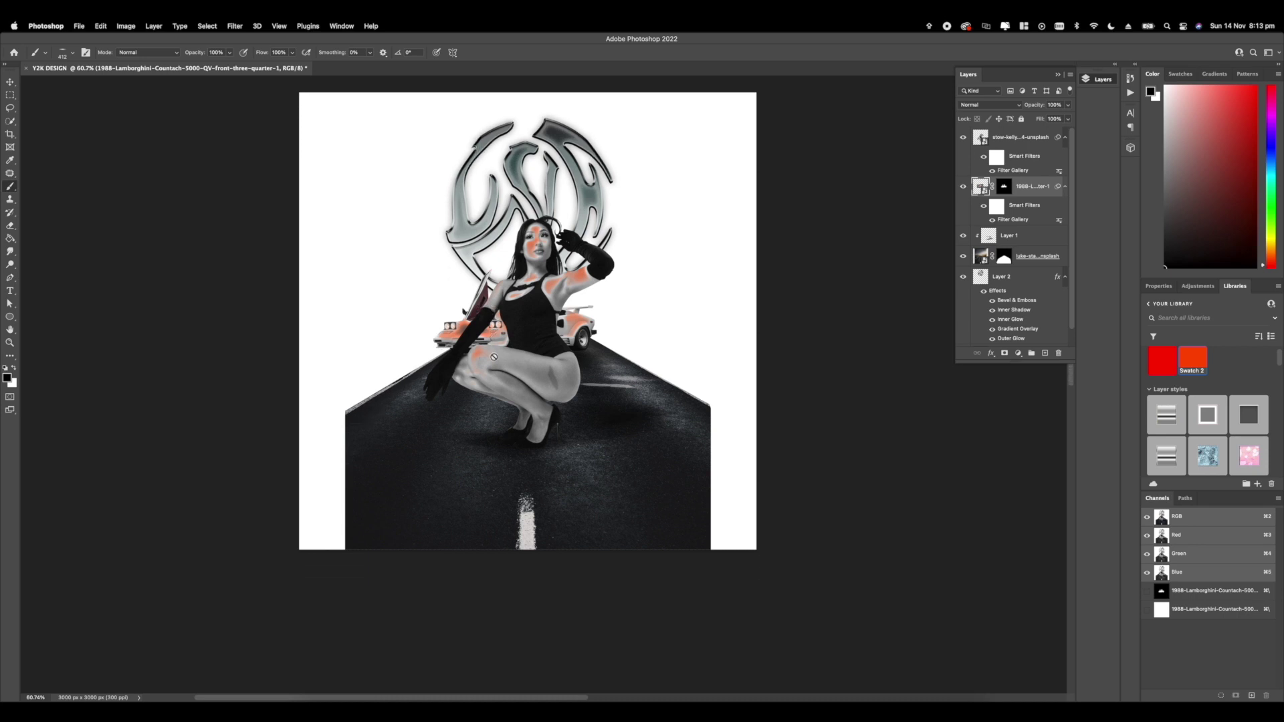
{"action": "scroll", "coordinate": [493, 355], "scroll_direction": "up", "scroll_amount": 5}
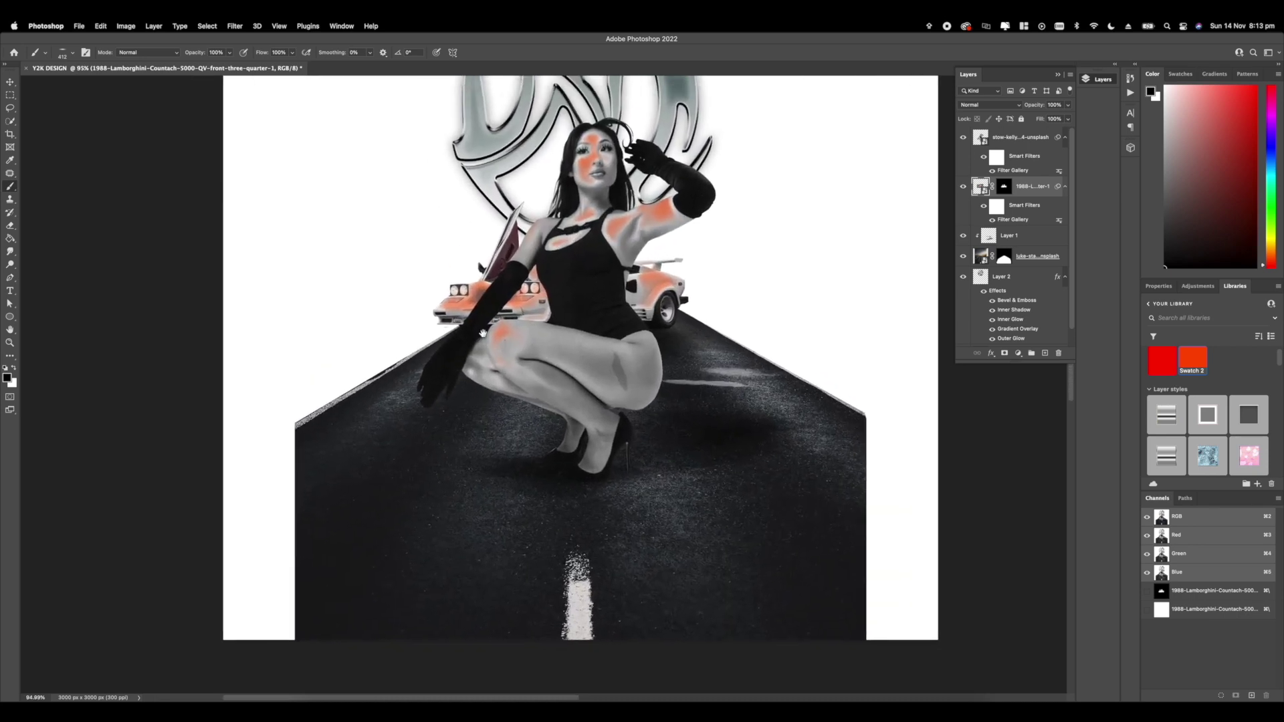
{"action": "scroll", "coordinate": [767, 317], "scroll_direction": "down", "scroll_amount": 4}
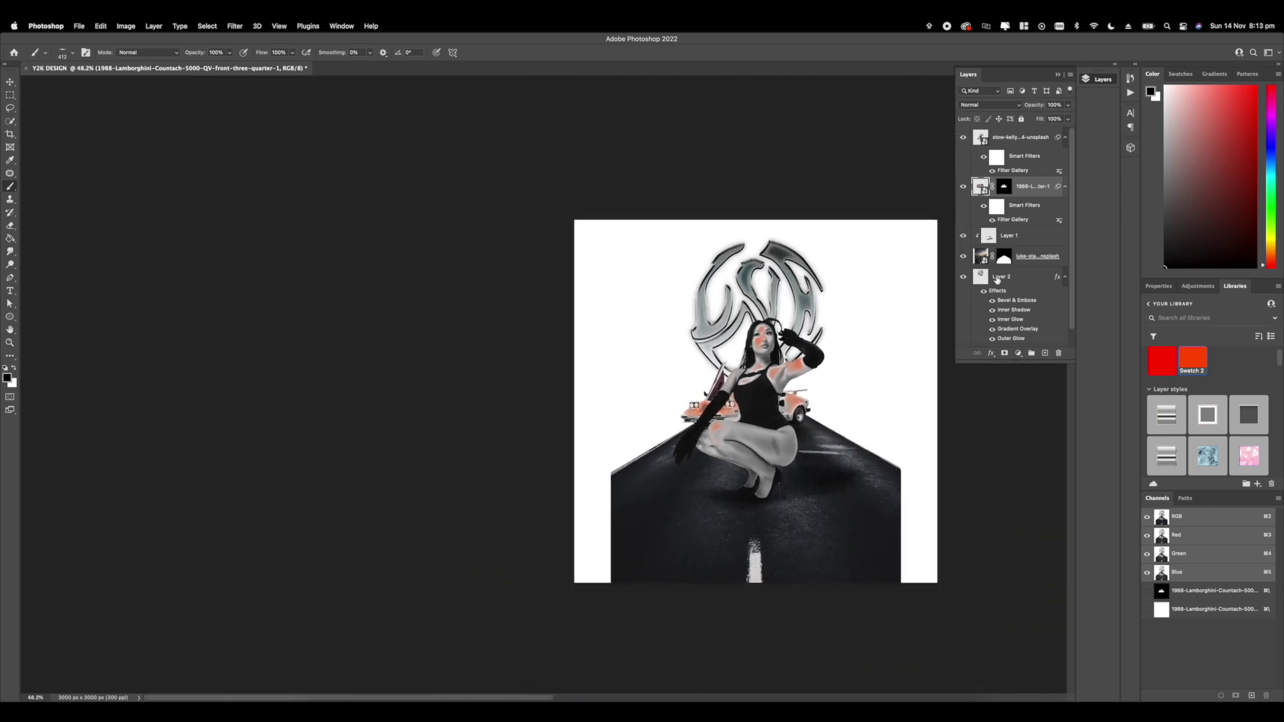
{"action": "scroll", "coordinate": [1013, 277], "scroll_direction": "down", "scroll_amount": 1}
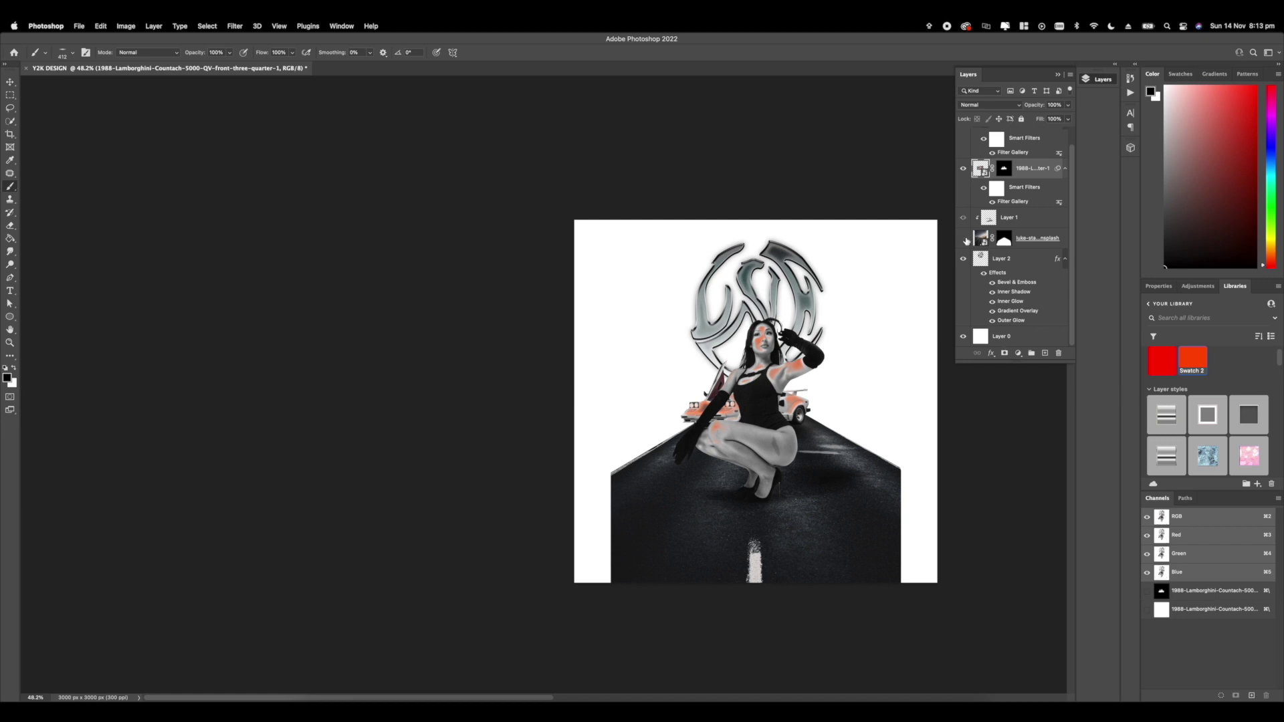
{"action": "left_click", "coordinate": [1004, 239]}
{"action": "key", "text": "x"}
{"action": "scroll", "coordinate": [739, 443], "scroll_direction": "up", "scroll_amount": 3}
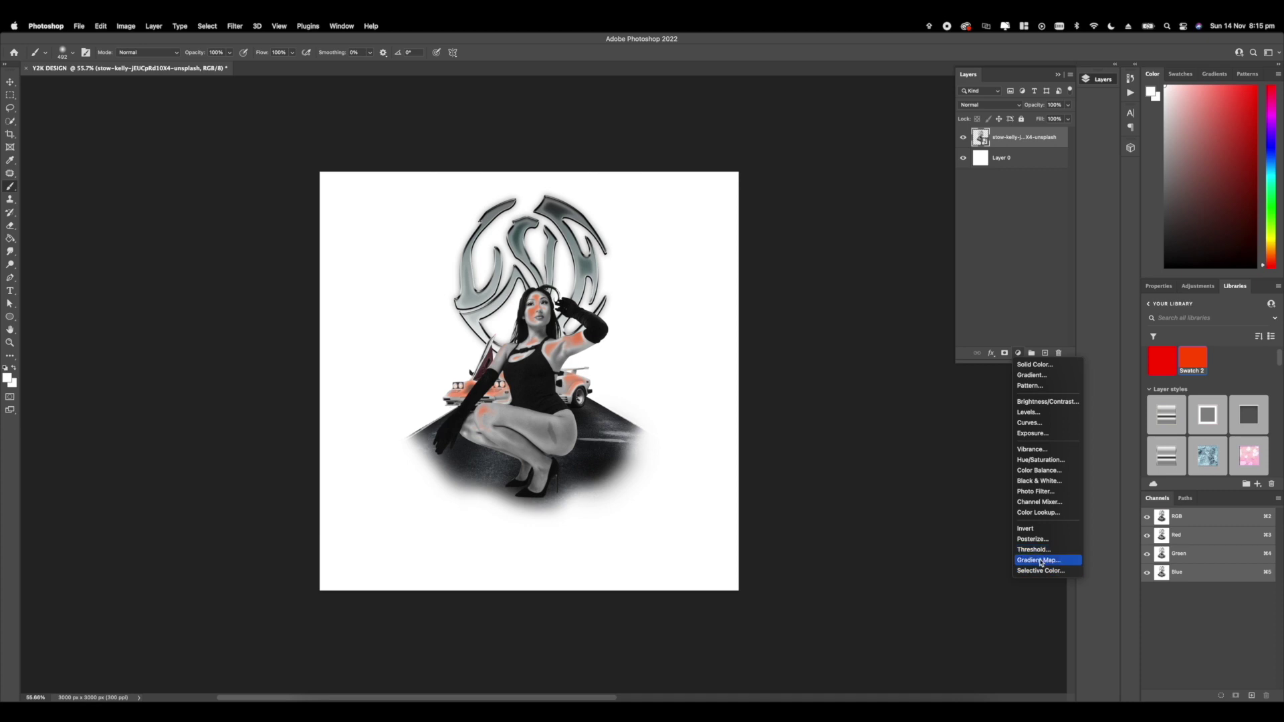
Step: Add a Gradient Map adjustment layer above the combined artwork and expand a custom gradient preset group
{"action": "left_click", "coordinate": [1040, 562]}
{"action": "left_click", "coordinate": [1267, 323]}
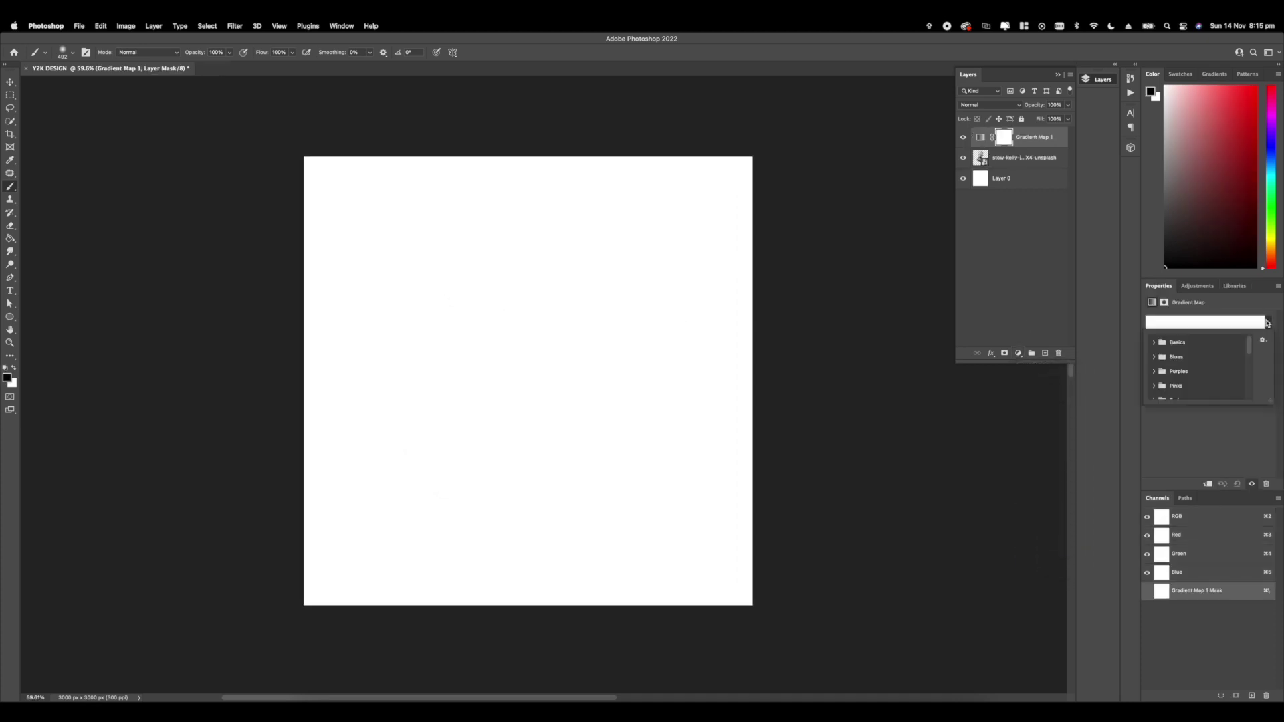
{"action": "scroll", "coordinate": [1182, 363], "scroll_direction": "down", "scroll_amount": 5}
{"action": "left_click", "coordinate": [1154, 376]}
{"action": "scroll", "coordinate": [1197, 367], "scroll_direction": "down", "scroll_amount": 2}
{"action": "left_click", "coordinate": [1168, 367]}
Step: Try the purple-mint, purple-lime, lilac-red-black, black-white, red-yellow and teal gradient presets on the Gradient Map
{"action": "left_click", "coordinate": [1188, 363]}
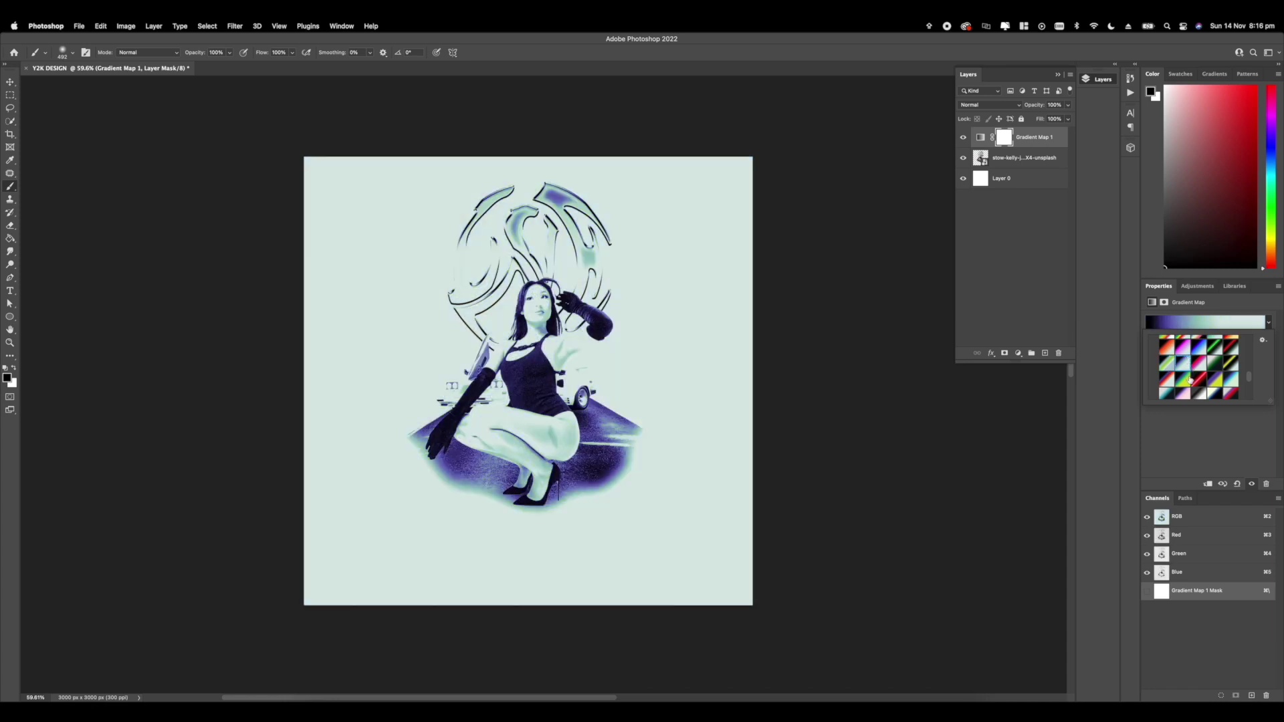
{"action": "left_click", "coordinate": [1189, 381]}
{"action": "left_click", "coordinate": [1209, 380]}
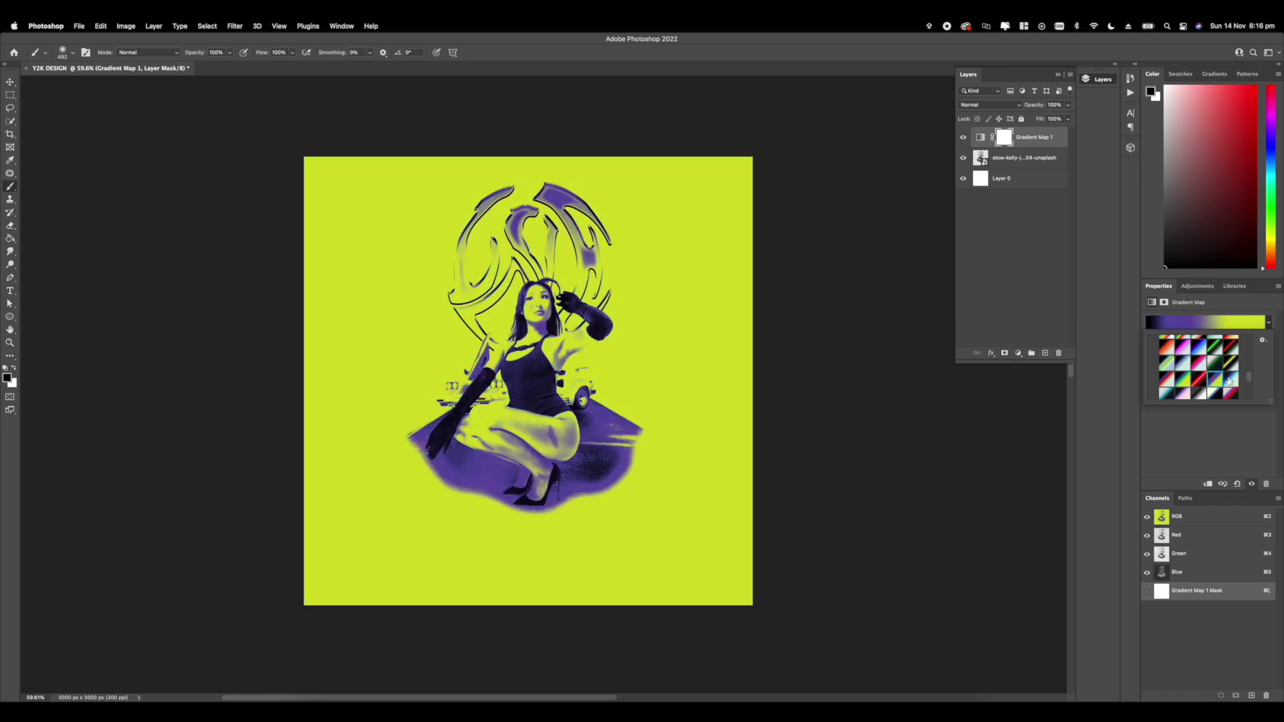
{"action": "left_click", "coordinate": [1229, 381]}
{"action": "scroll", "coordinate": [1228, 380], "scroll_direction": "down", "scroll_amount": 1}
{"action": "left_click", "coordinate": [1210, 376]}
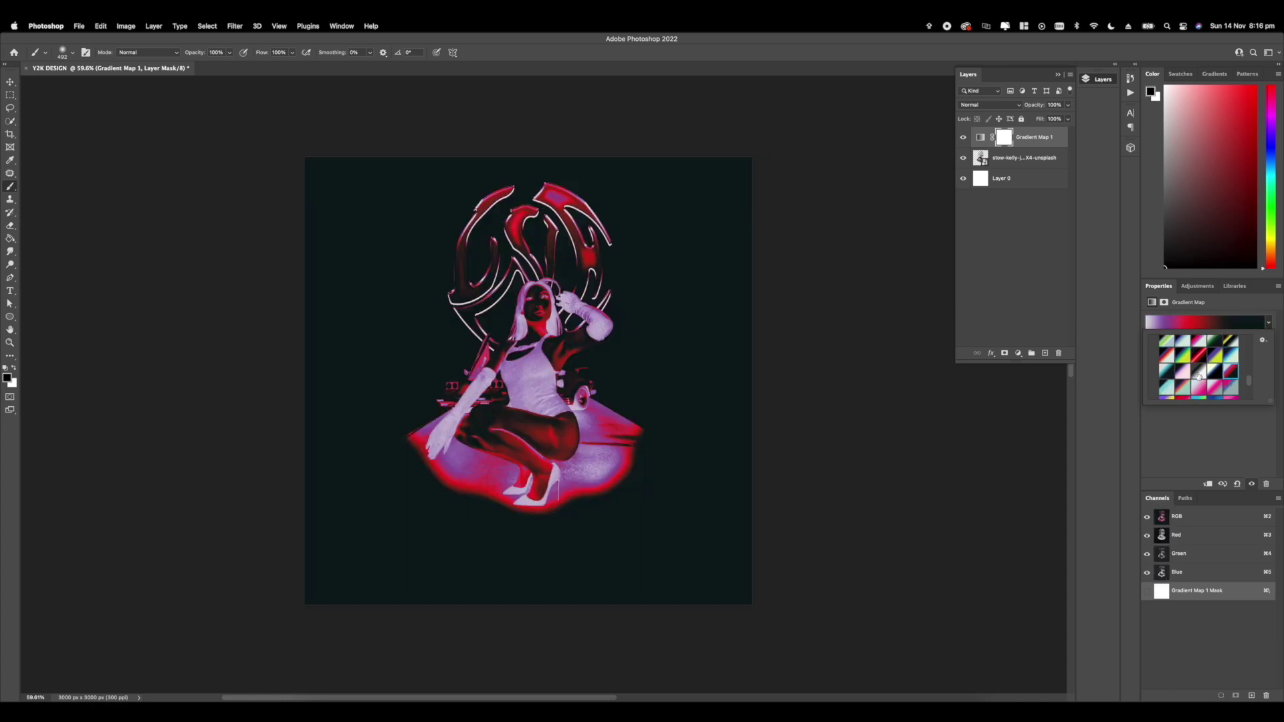
{"action": "left_click", "coordinate": [1199, 375]}
{"action": "scroll", "coordinate": [1195, 377], "scroll_direction": "down", "scroll_amount": 1}
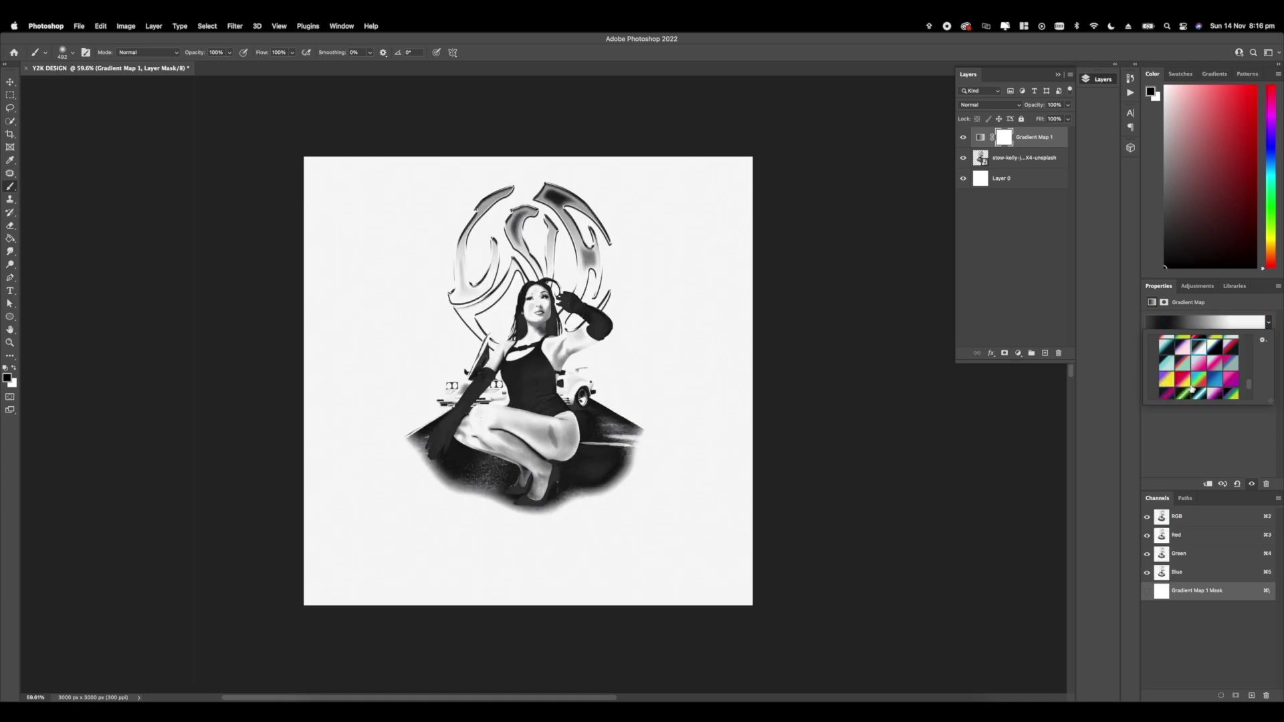
{"action": "left_click", "coordinate": [1188, 388]}
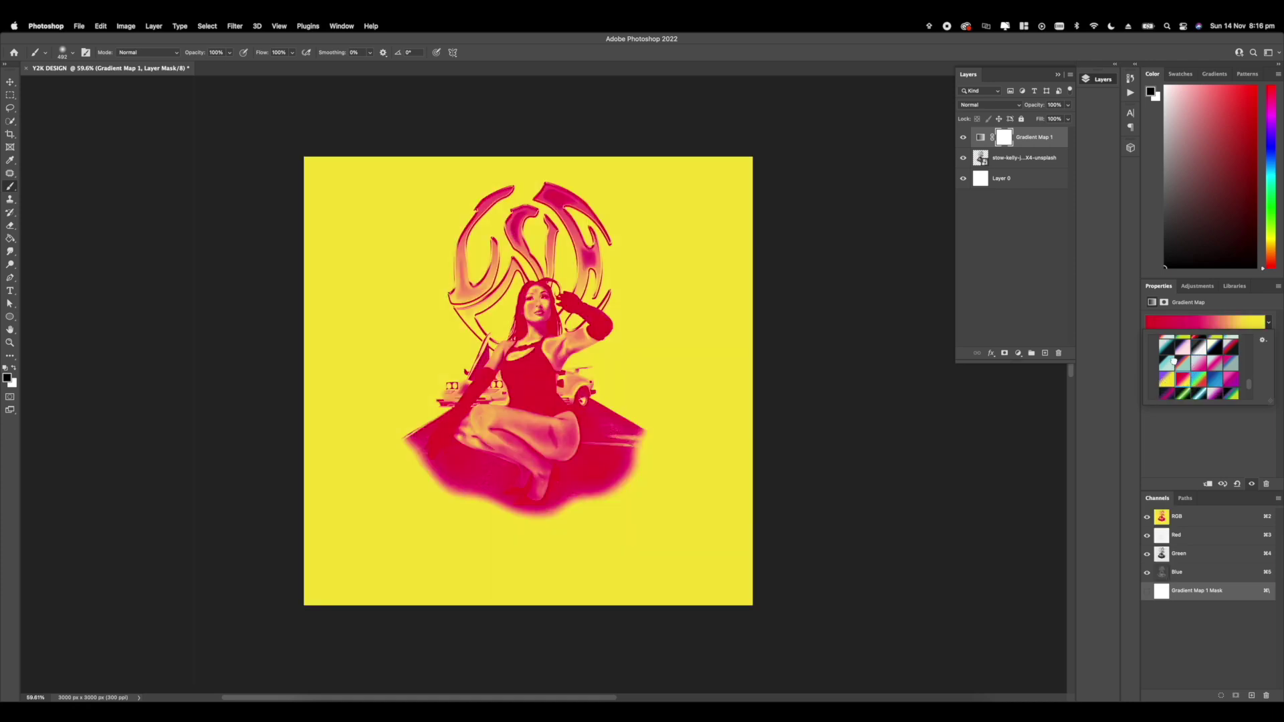
{"action": "left_click", "coordinate": [1174, 361]}
{"action": "scroll", "coordinate": [1177, 364], "scroll_direction": "down", "scroll_amount": 2}
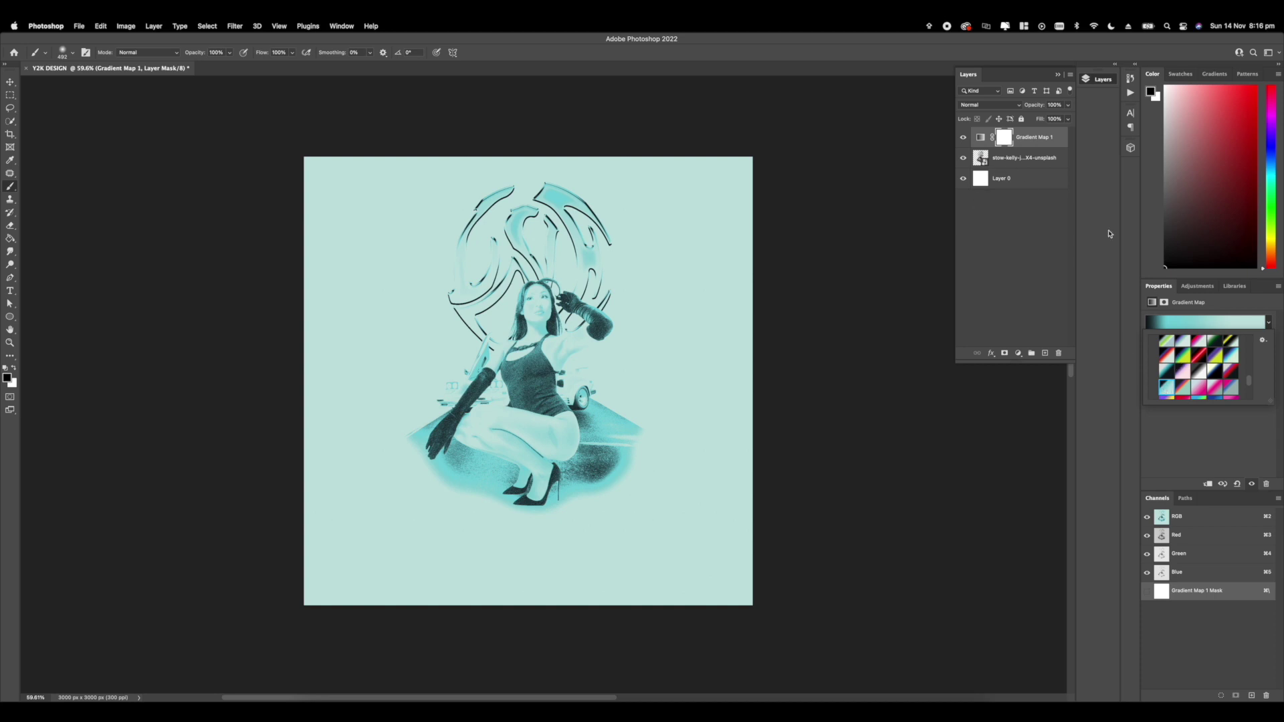
Step: Apply the black-to-white preset to the first Gradient Map, add a second Gradient Map adjustment layer above it and open its gradient presets
{"action": "left_click", "coordinate": [1234, 373]}
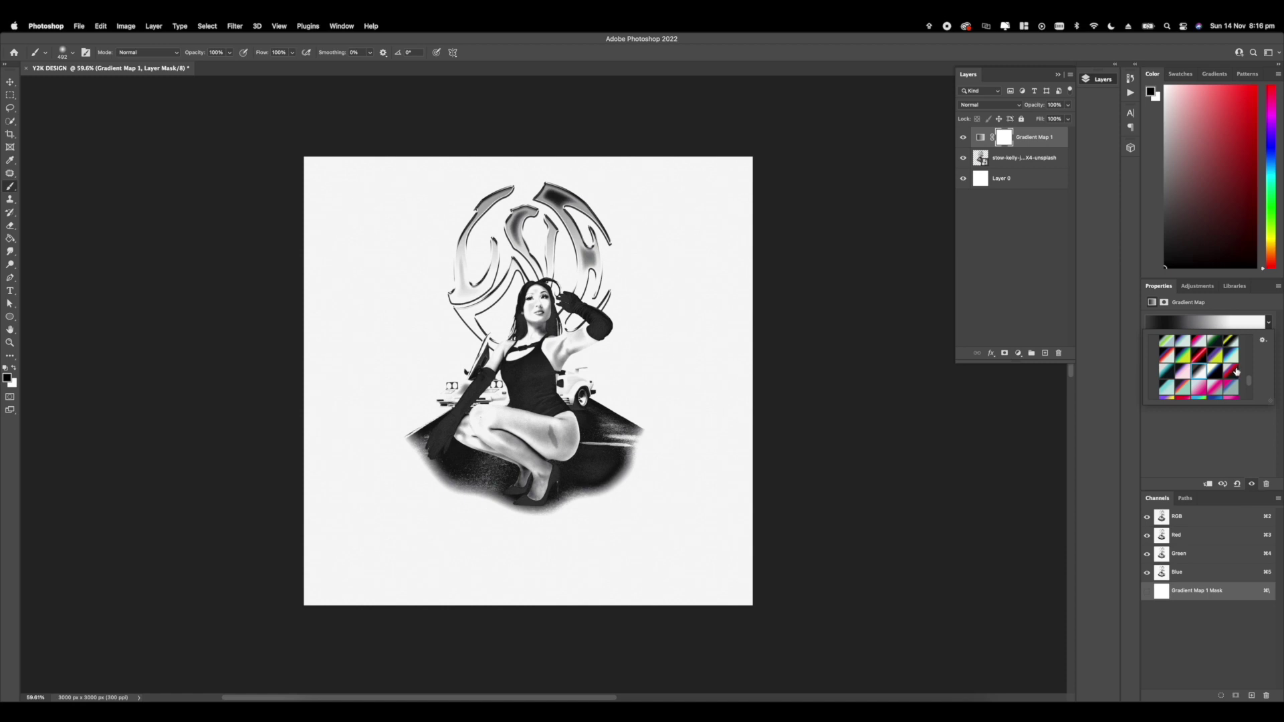
{"action": "left_click", "coordinate": [1016, 352]}
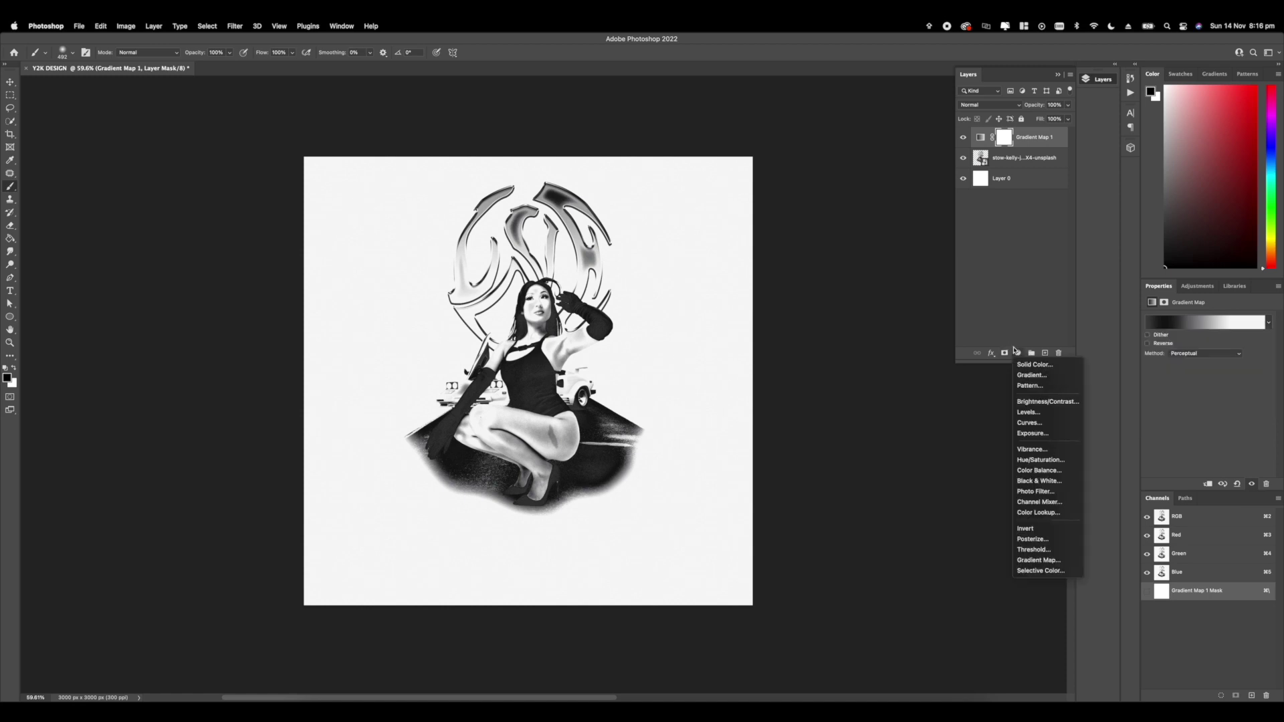
{"action": "left_click", "coordinate": [1039, 559]}
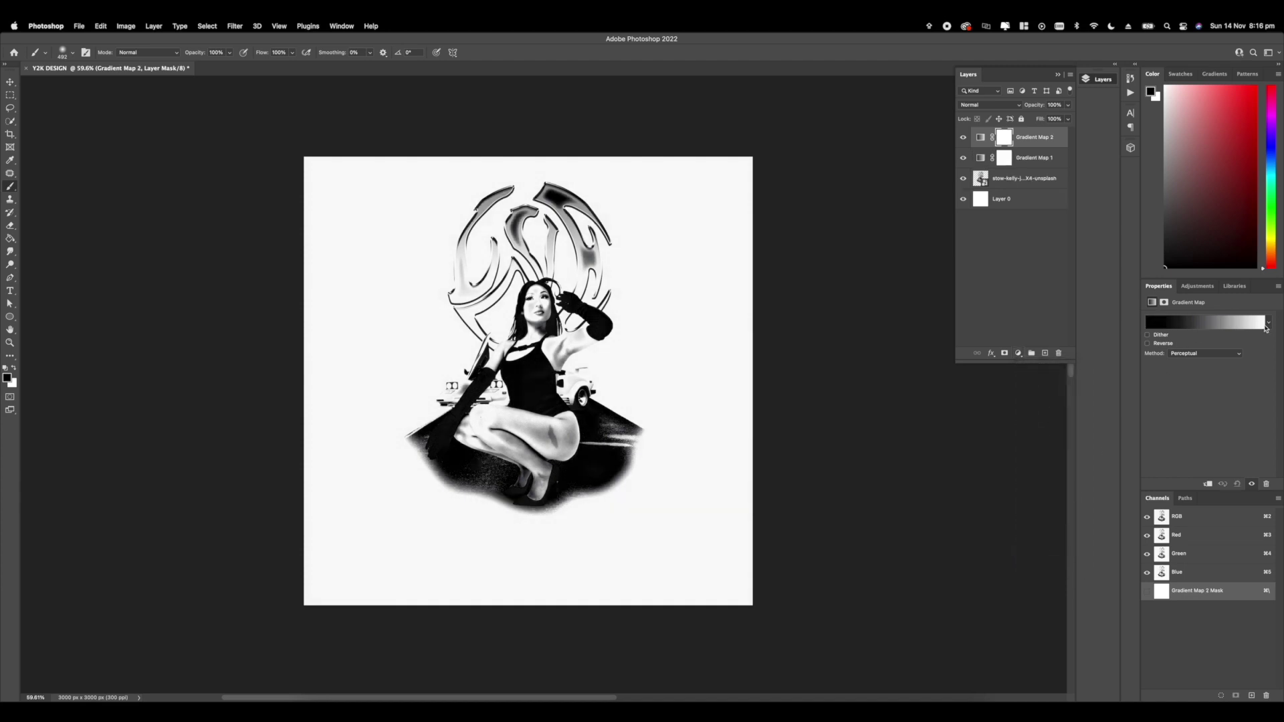
{"action": "left_click", "coordinate": [1270, 325]}
Step: Try rainbow-red, lilac-red-black and black-purple-mint gradient presets on the second Gradient Map
{"action": "left_click", "coordinate": [1183, 360]}
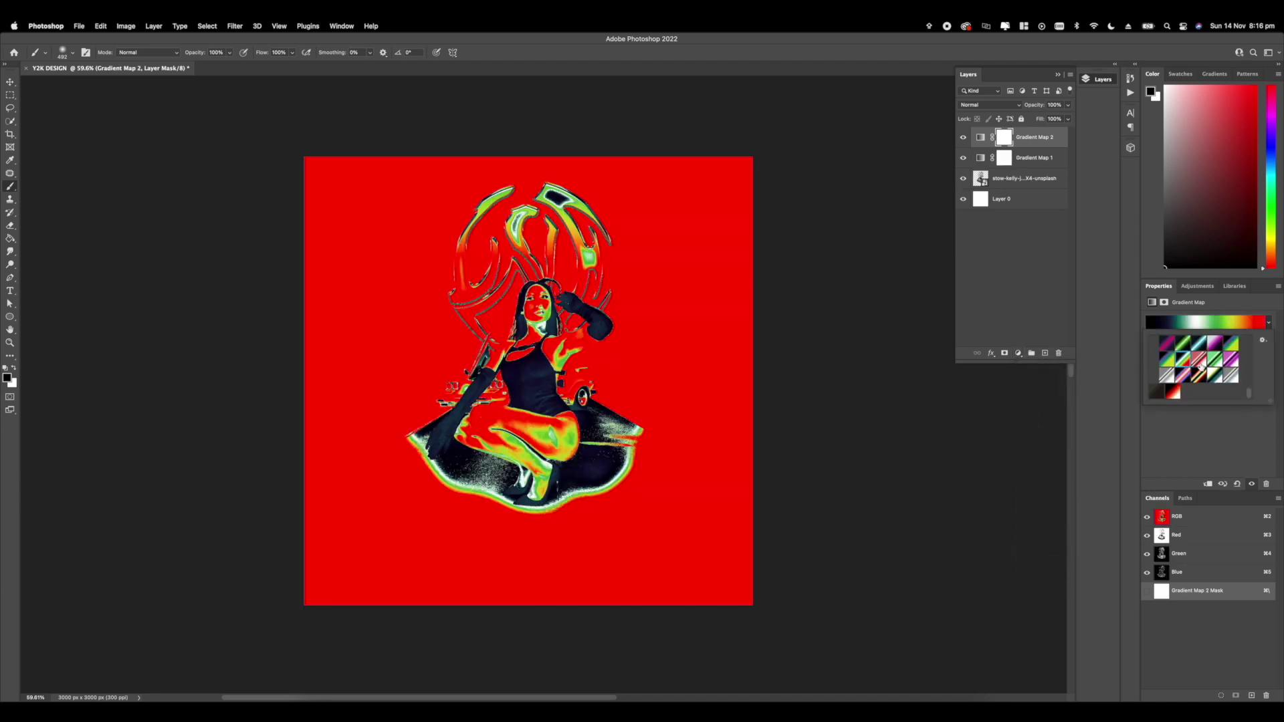
{"action": "left_click", "coordinate": [1200, 363]}
{"action": "scroll", "coordinate": [1200, 364], "scroll_direction": "up", "scroll_amount": 2}
{"action": "left_click", "coordinate": [1200, 365]}
{"action": "left_click", "coordinate": [1188, 364]}
{"action": "scroll", "coordinate": [1188, 363], "scroll_direction": "up", "scroll_amount": 1}
{"action": "left_click", "coordinate": [1188, 363]}
{"action": "left_click", "coordinate": [1197, 360]}
{"action": "left_click", "coordinate": [1214, 363]}
{"action": "scroll", "coordinate": [1216, 364], "scroll_direction": "down", "scroll_amount": 1}
{"action": "left_click", "coordinate": [1230, 360]}
{"action": "left_click", "coordinate": [1229, 353]}
{"action": "left_click", "coordinate": [1229, 370]}
{"action": "scroll", "coordinate": [1204, 367], "scroll_direction": "up", "scroll_amount": 2}
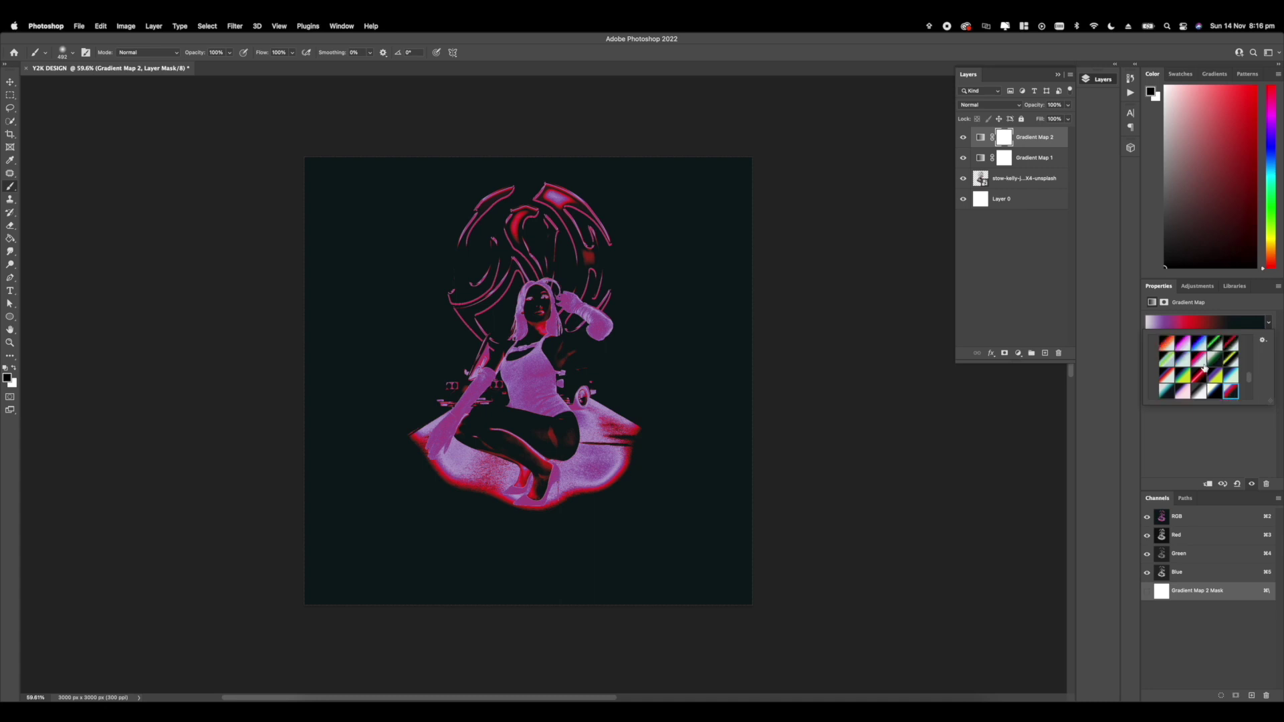
{"action": "left_click", "coordinate": [1196, 368]}
{"action": "left_click", "coordinate": [1172, 362]}
{"action": "left_click", "coordinate": [1180, 347]}
{"action": "scroll", "coordinate": [1206, 364], "scroll_direction": "up", "scroll_amount": 2}
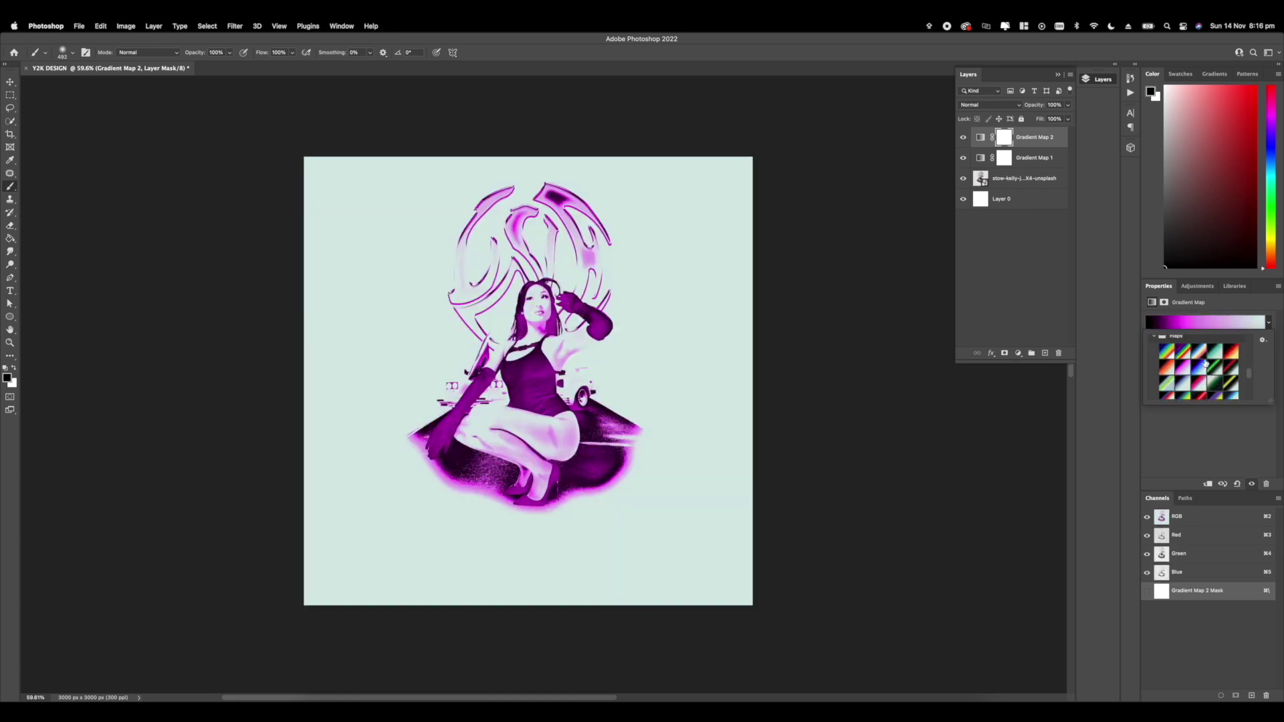
Step: Compare the red-yellow and teal presets on the second Gradient Map and apply the black-teal-green-mint gradient
{"action": "left_click", "coordinate": [1202, 366]}
{"action": "left_click", "coordinate": [1215, 351]}
{"action": "left_click", "coordinate": [1230, 350]}
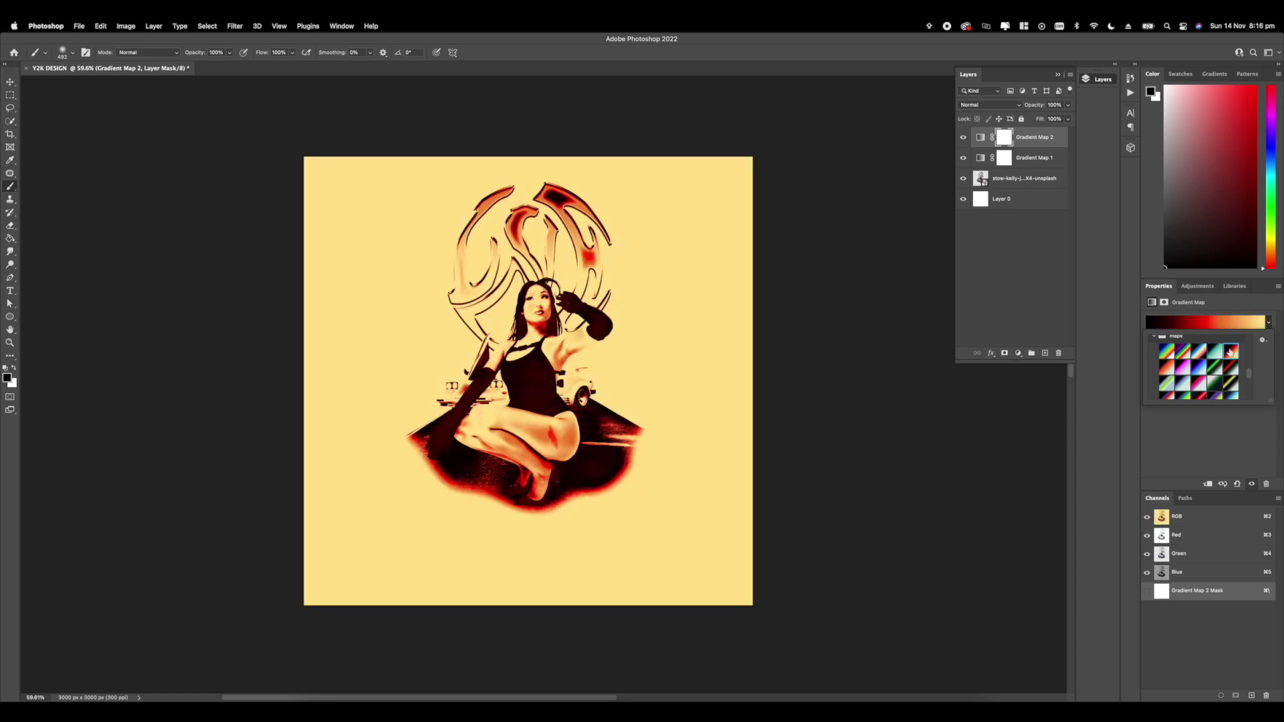
{"action": "left_click", "coordinate": [1221, 353]}
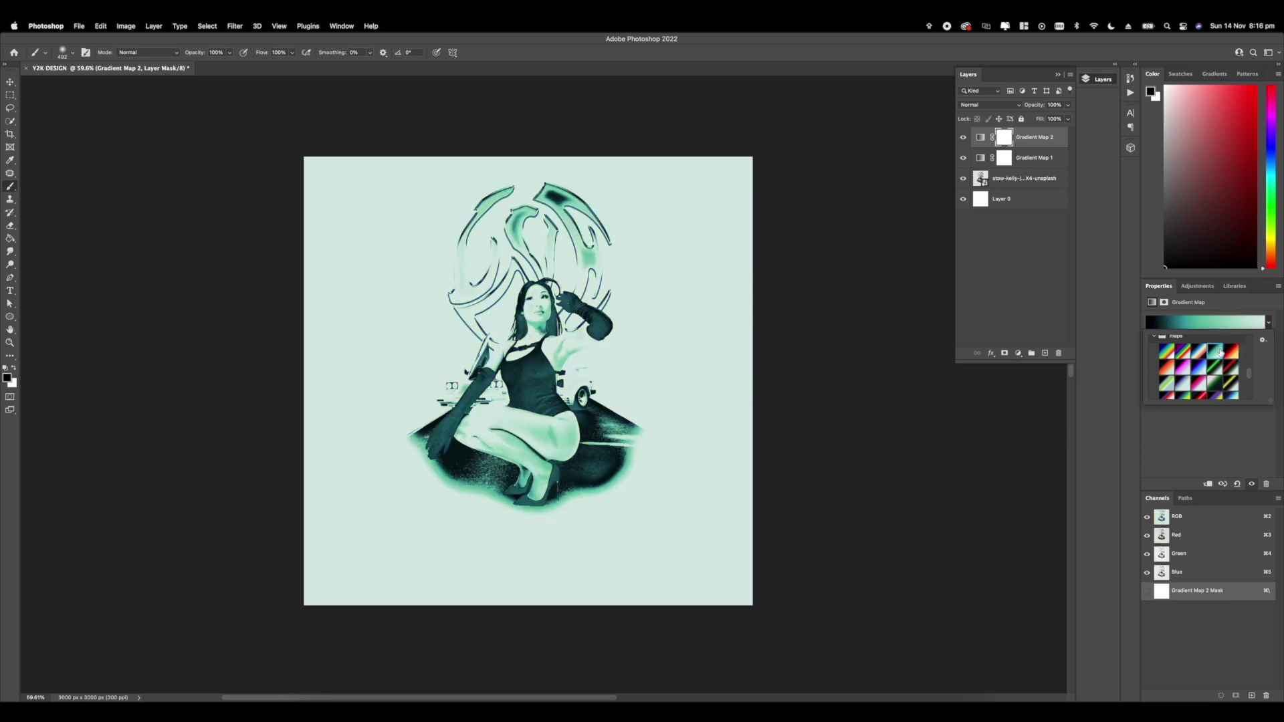
Step: Edit the second Gradient Map's gradient by moving the green stop to 71% and recoloring it peach orange (RGB 244, 188, 133)
{"action": "left_click", "coordinate": [1212, 327]}
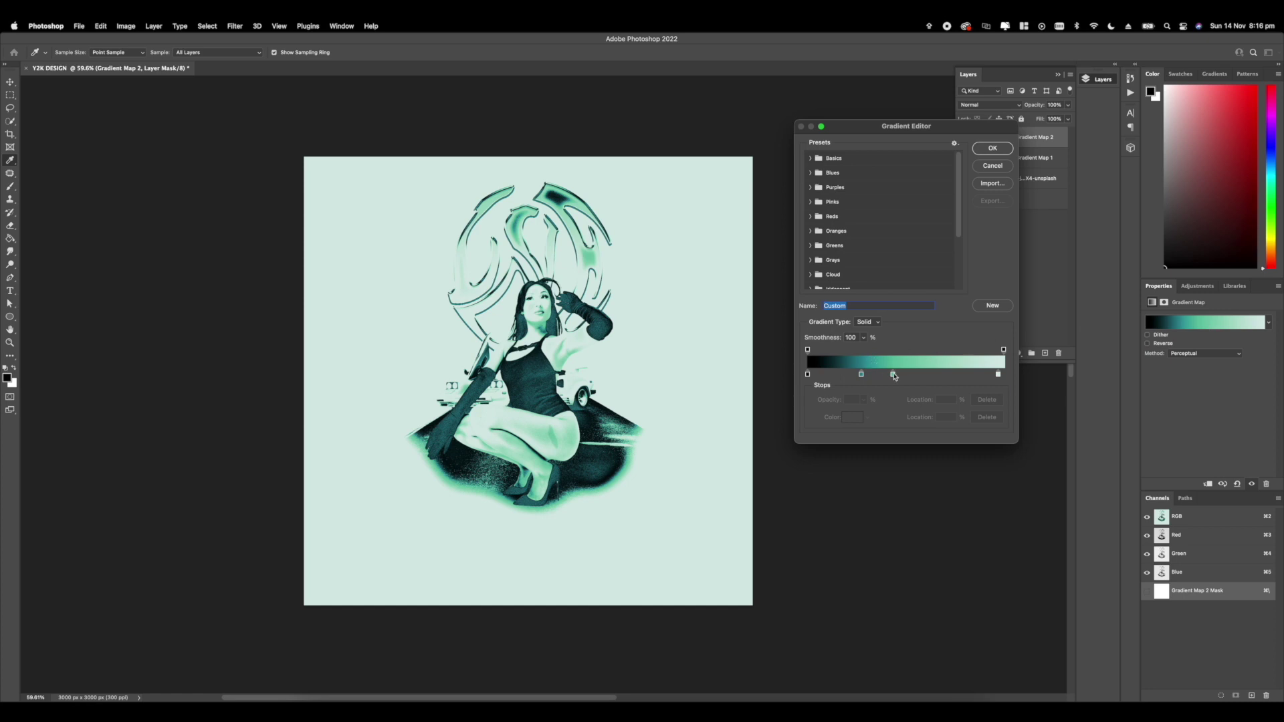
{"action": "left_click_drag", "start_coordinate": [893, 375], "coordinate": [947, 375]}
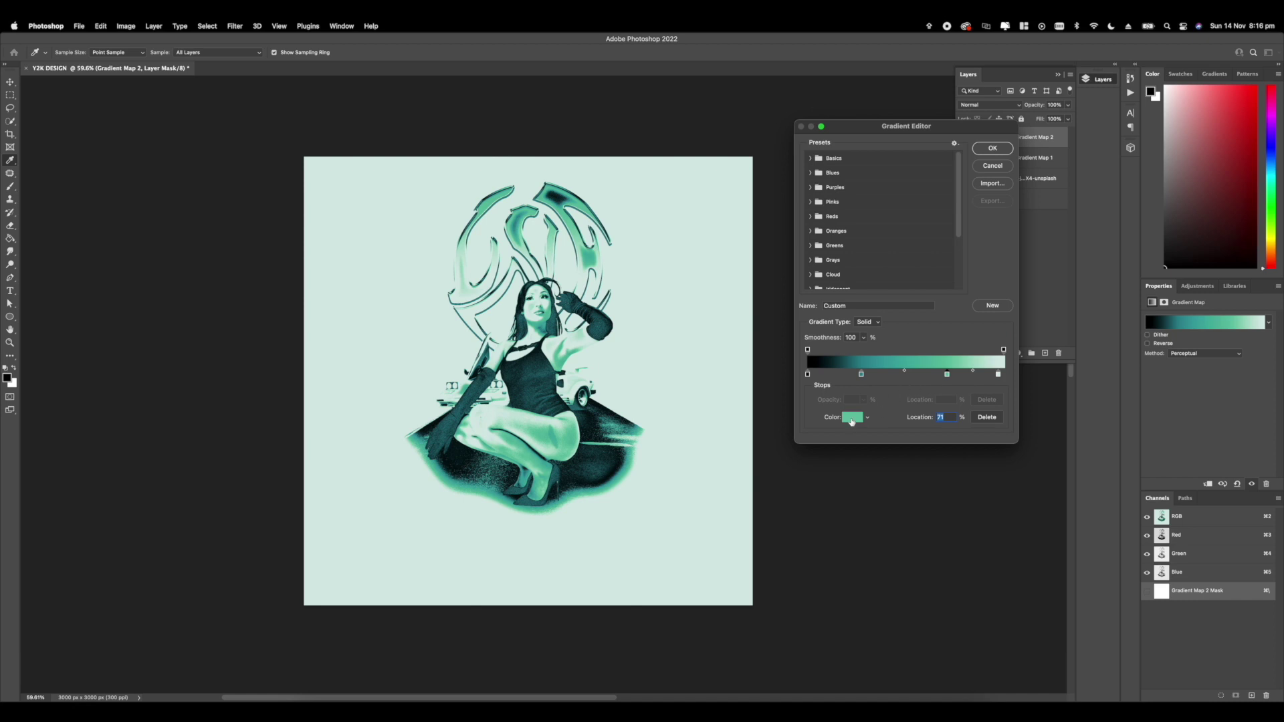
{"action": "left_click", "coordinate": [852, 418]}
{"action": "left_click_drag", "start_coordinate": [587, 237], "coordinate": [945, 386]}
{"action": "left_click_drag", "start_coordinate": [959, 442], "coordinate": [938, 417]}
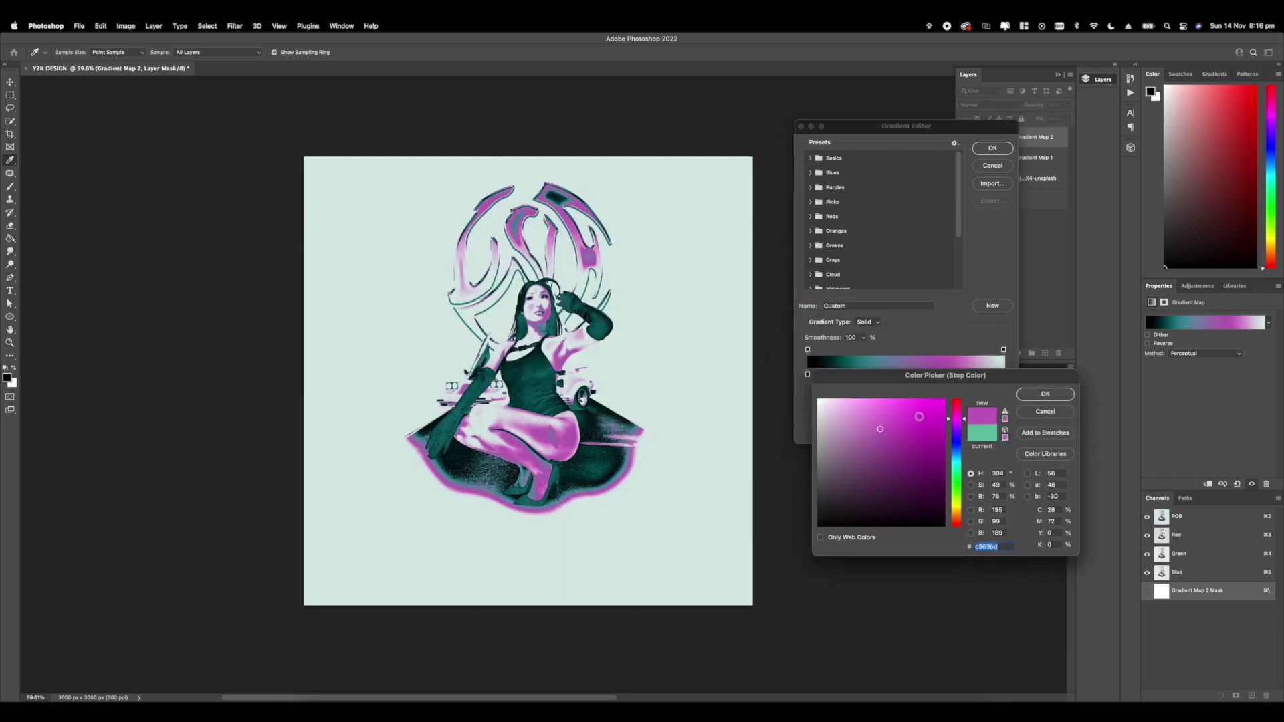
{"action": "left_click", "coordinate": [957, 510]}
{"action": "left_click", "coordinate": [958, 517]}
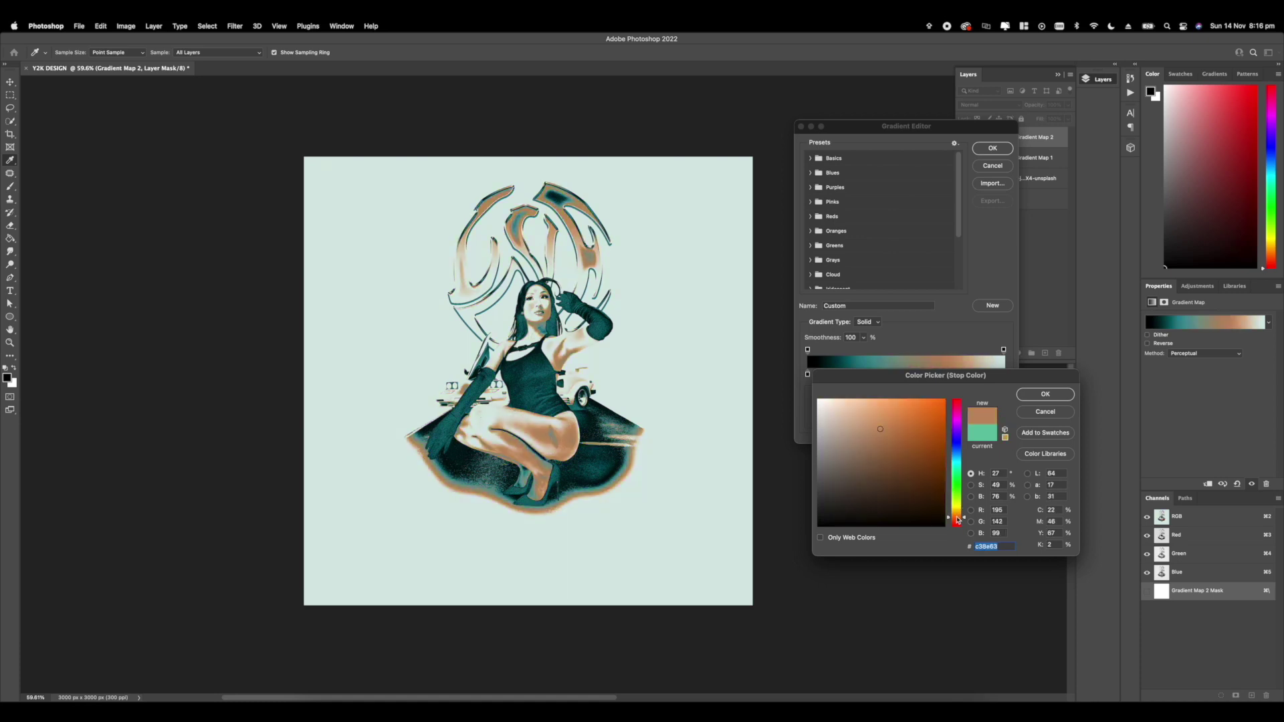
{"action": "left_click", "coordinate": [957, 513]}
{"action": "left_click", "coordinate": [957, 516]}
{"action": "left_click_drag", "start_coordinate": [868, 438], "coordinate": [875, 403]}
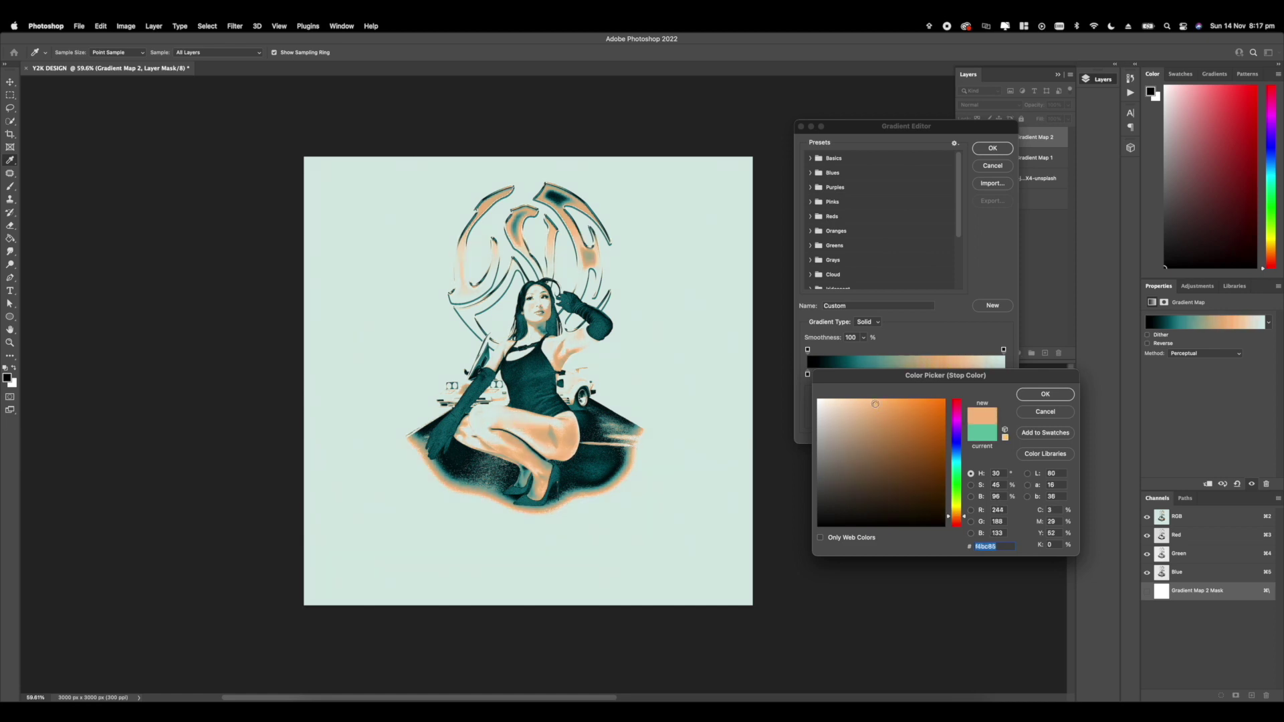
{"action": "left_click", "coordinate": [1022, 398]}
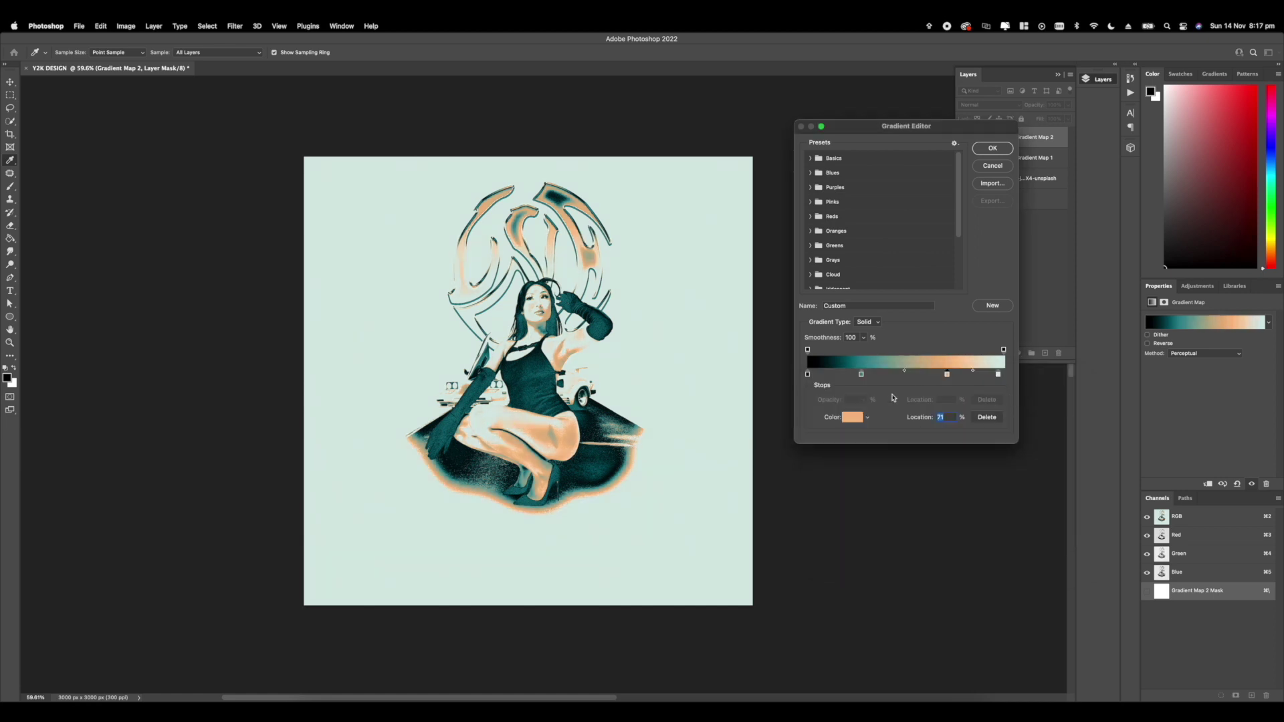
Step: Try purple and dark red colors for the gradient's teal stop at 27%
{"action": "left_click", "coordinate": [852, 416]}
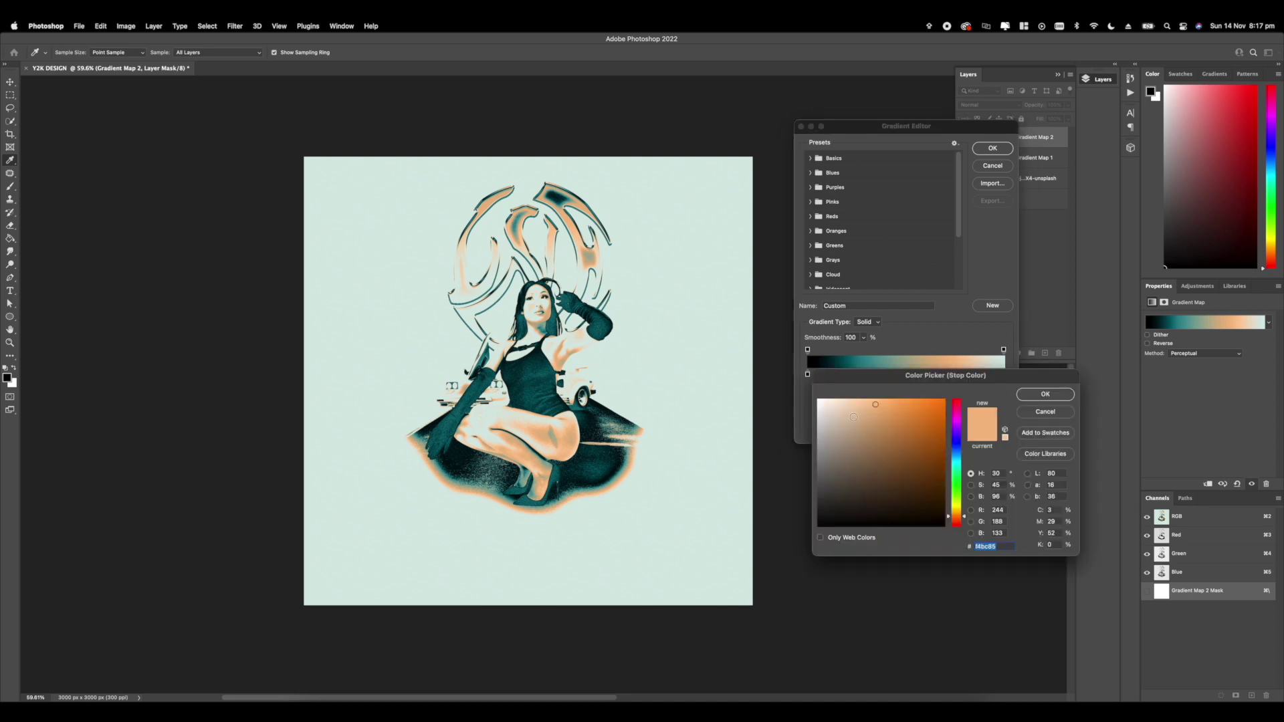
{"action": "left_click", "coordinate": [1038, 399]}
{"action": "left_click", "coordinate": [862, 375]}
{"action": "left_click", "coordinate": [853, 418]}
{"action": "left_click", "coordinate": [957, 427]}
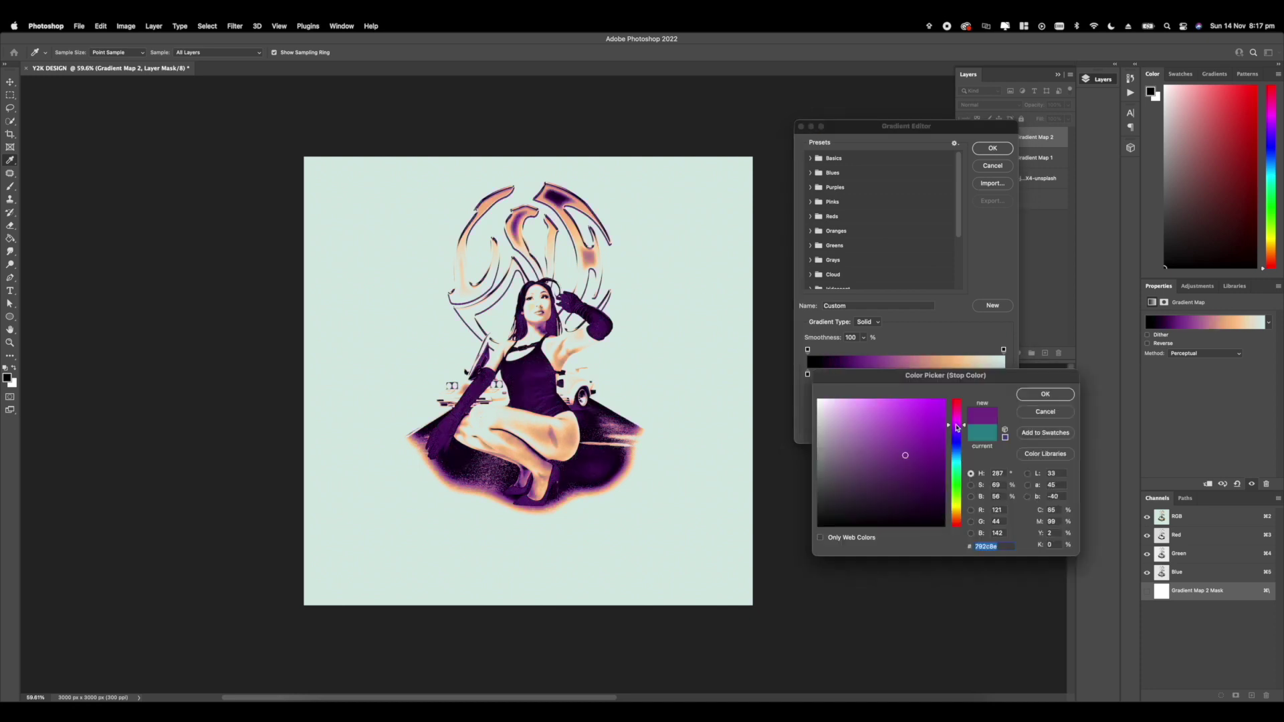
{"action": "left_click_drag", "start_coordinate": [957, 416], "coordinate": [956, 526]}
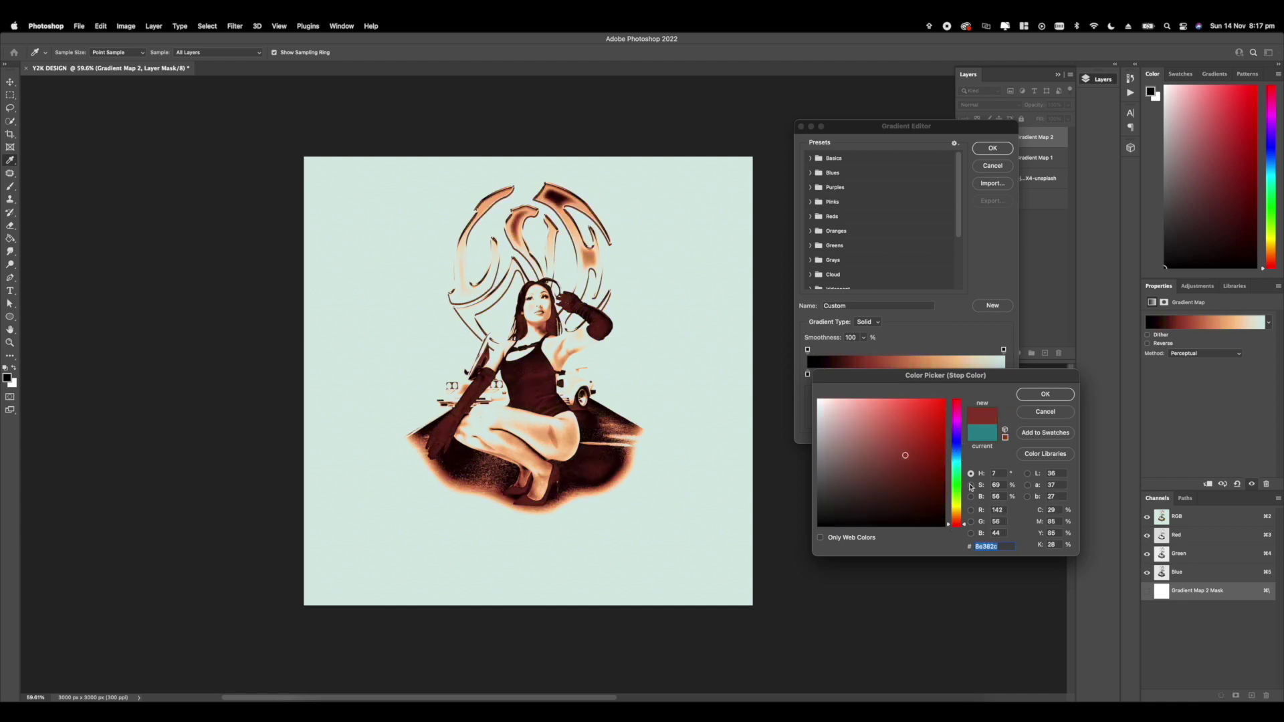
{"action": "left_click", "coordinate": [1047, 414]}
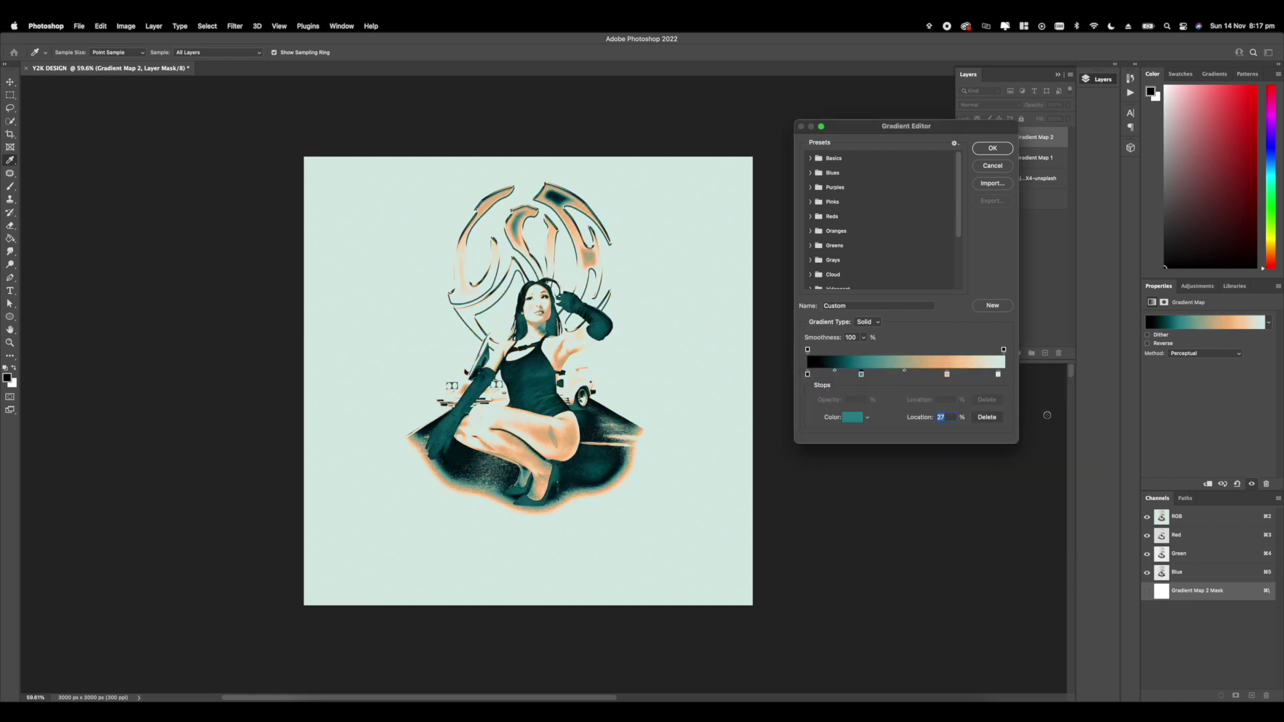
Step: Accept the edited gradient, select the Gradient Map 1 layer and open its blending mode choices
{"action": "left_click", "coordinate": [990, 149]}
{"action": "left_click", "coordinate": [1033, 157]}
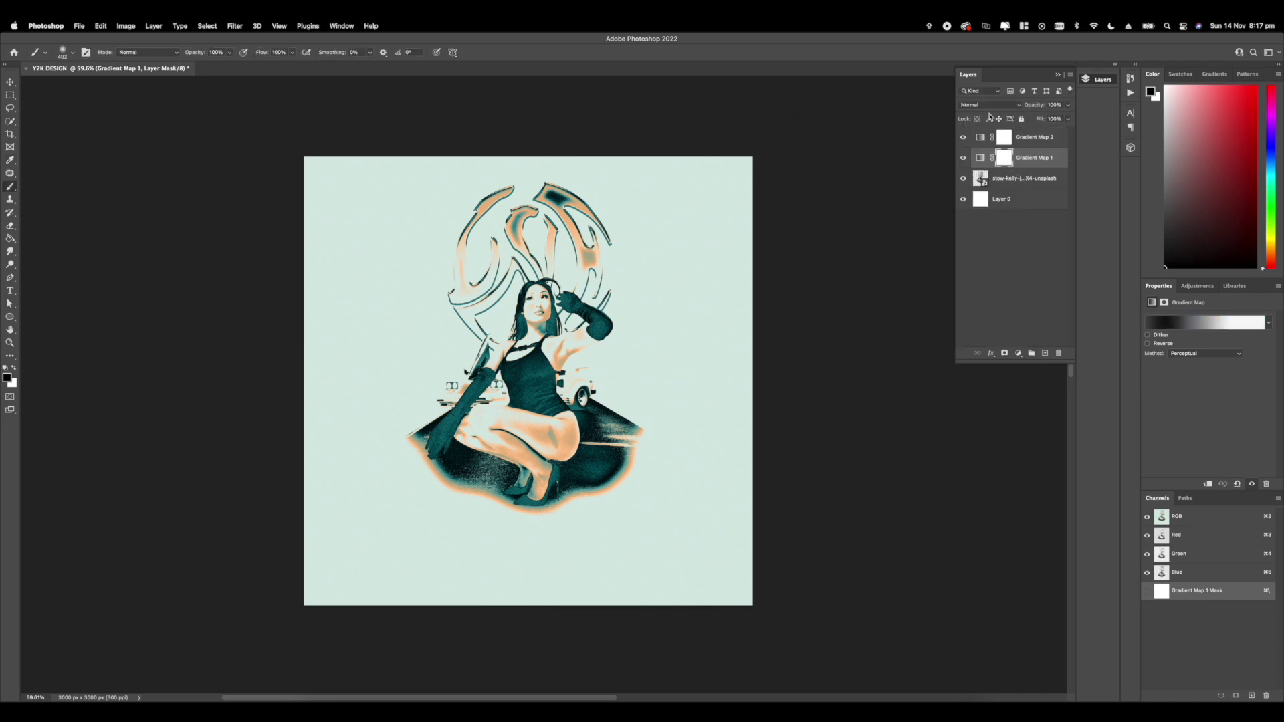
{"action": "left_click", "coordinate": [988, 105]}
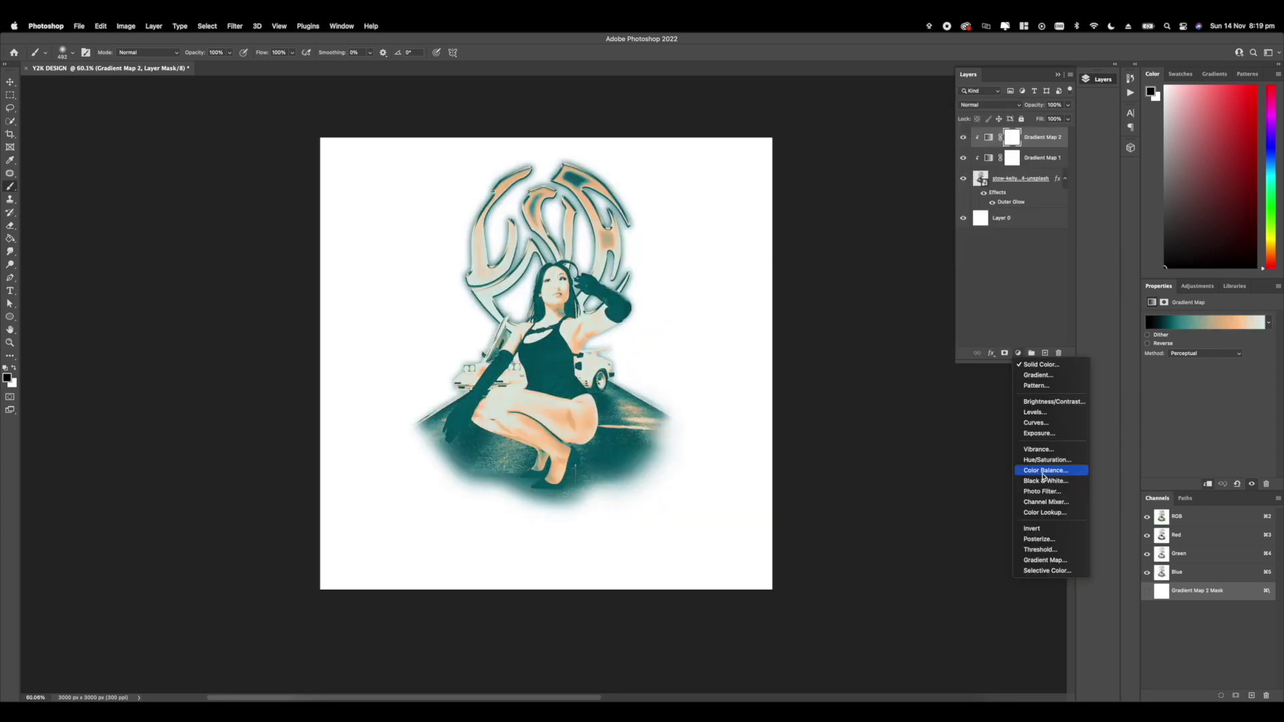
Step: Open the contents of the combined artwork's smart object for editing
{"action": "left_click", "coordinate": [982, 193]}
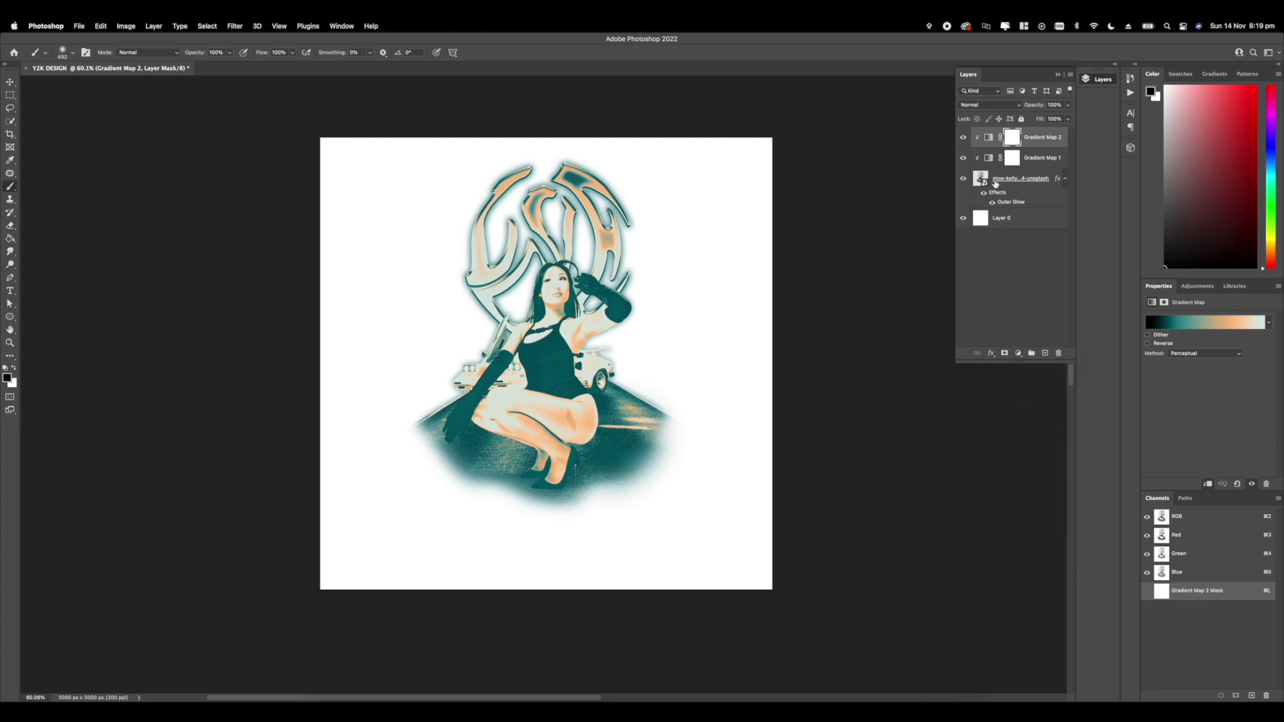
{"action": "left_click", "coordinate": [981, 179]}
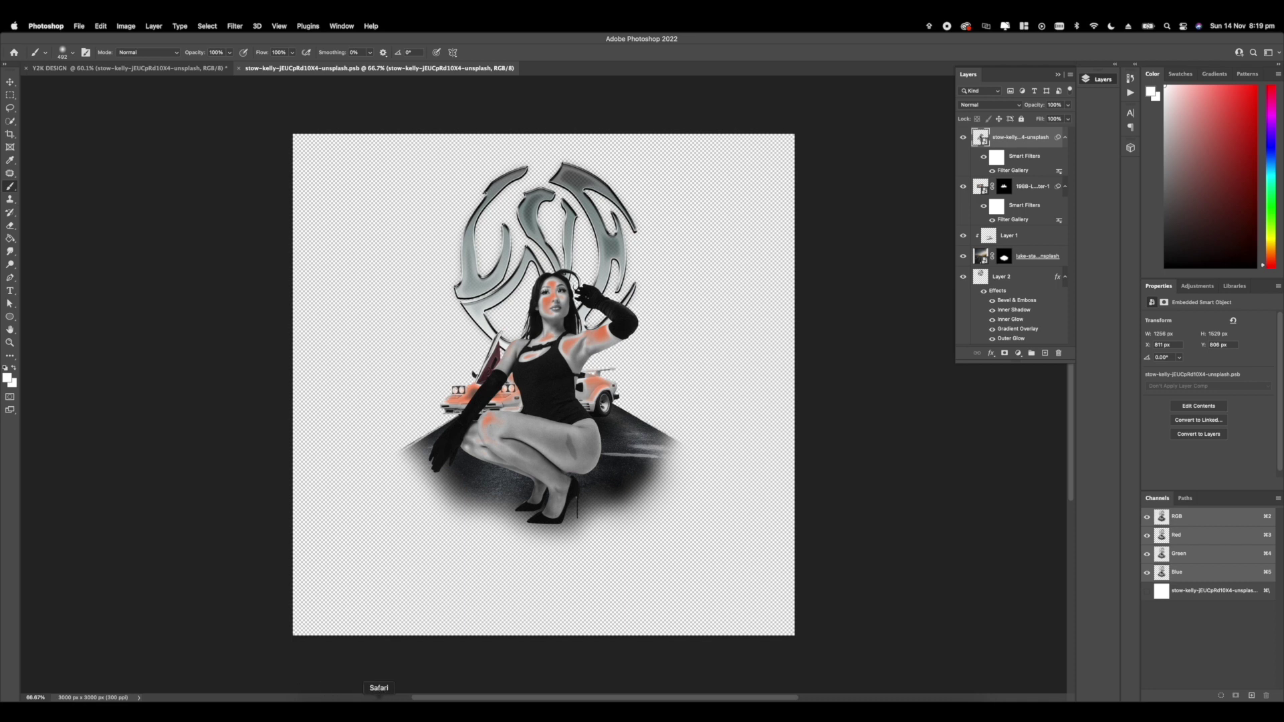
{"action": "left_click", "coordinate": [378, 699]}
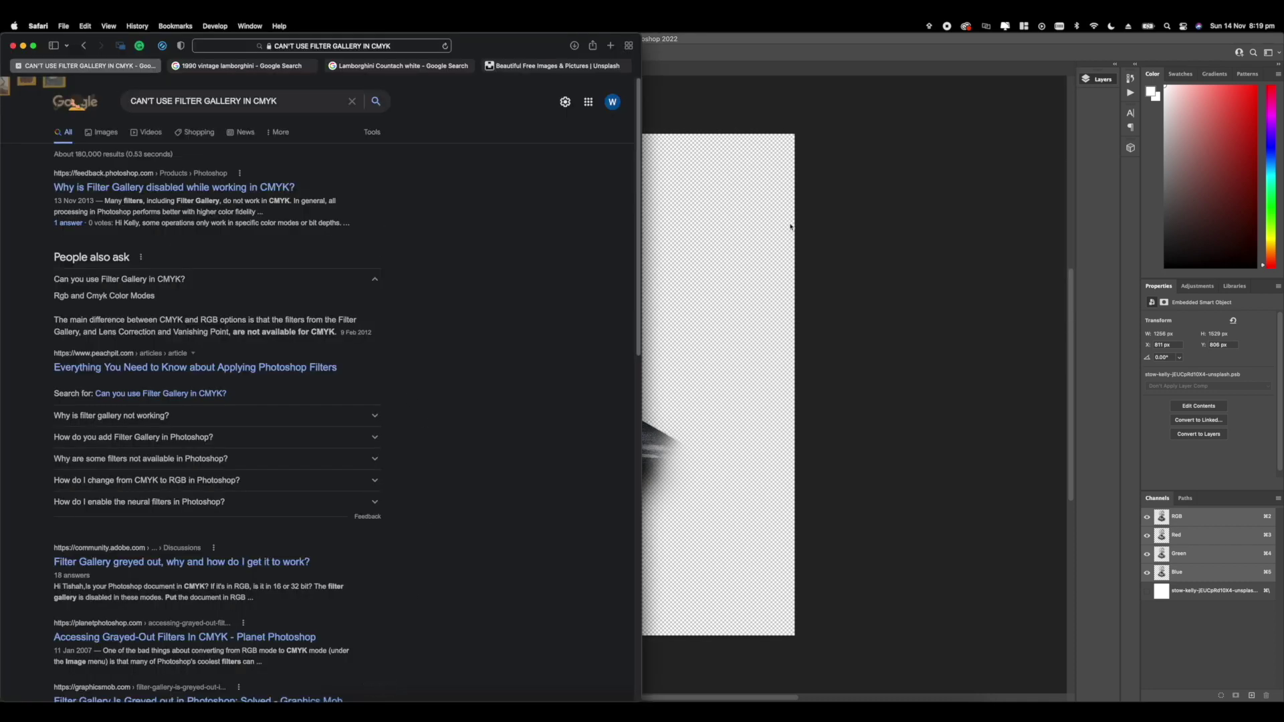
{"action": "left_click", "coordinate": [800, 248]}
{"action": "left_click", "coordinate": [317, 707]}
{"action": "left_click", "coordinate": [345, 684]}
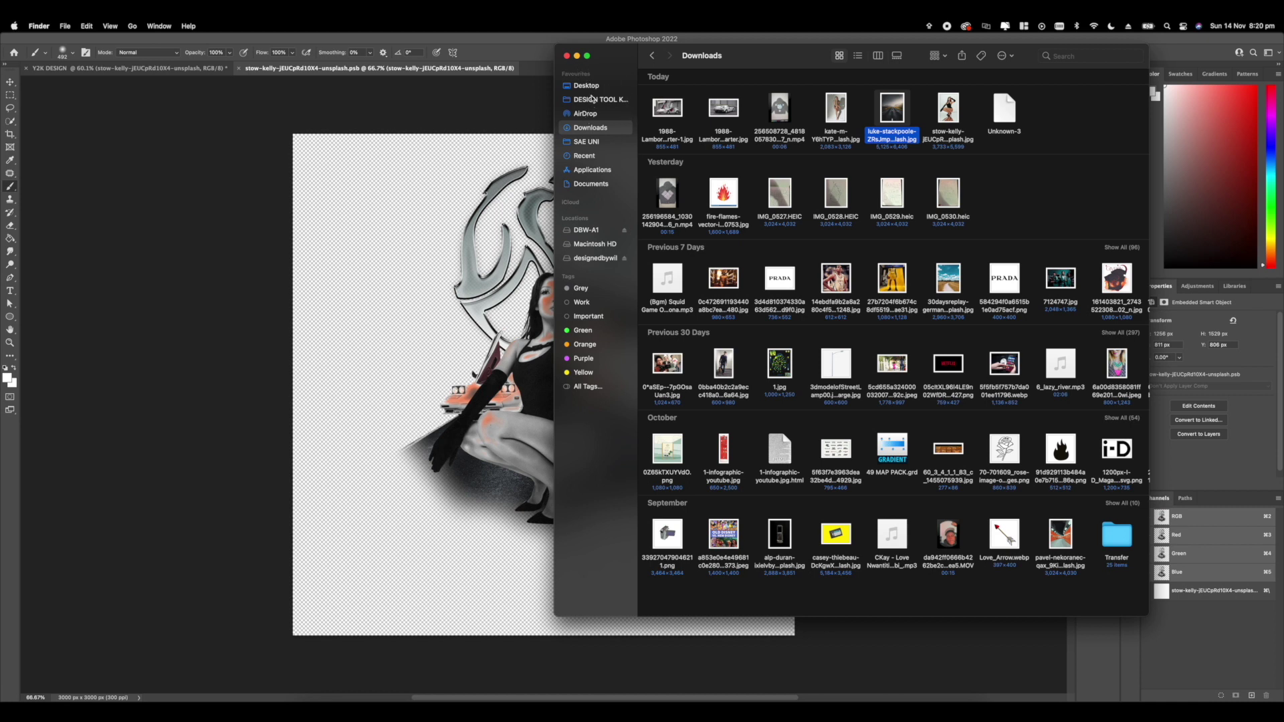
Step: Switch to Illustrator and open the recent file "oasis planet .ai" containing the graphic elements
{"action": "left_click", "coordinate": [626, 709]}
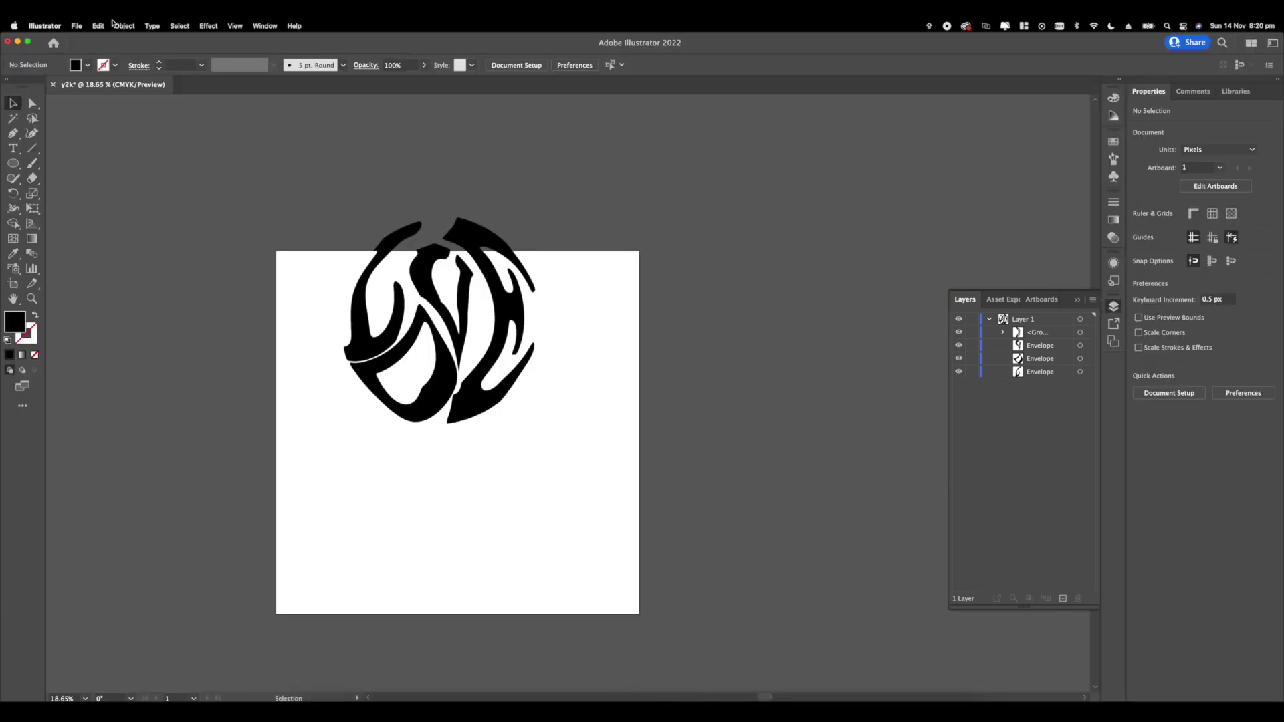
{"action": "left_click", "coordinate": [99, 26]}
{"action": "mouse_move", "coordinate": [76, 25]}
{"action": "mouse_move", "coordinate": [101, 74]}
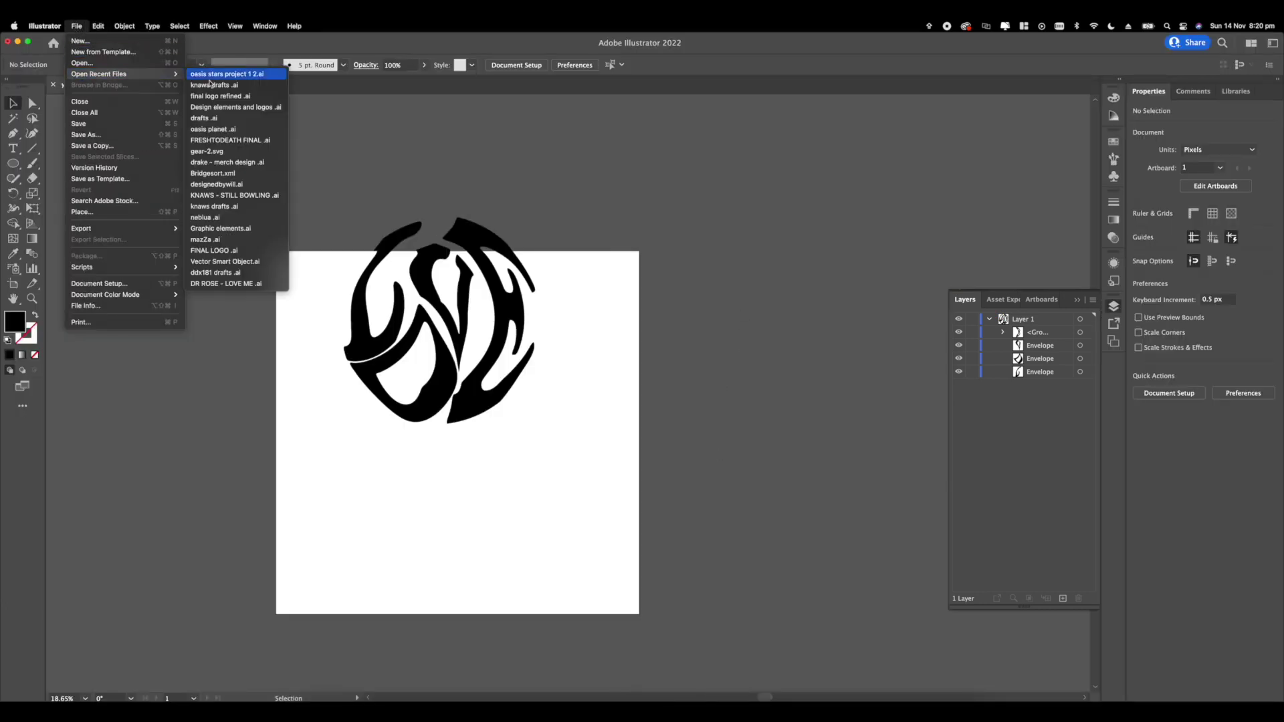
{"action": "left_click", "coordinate": [227, 131]}
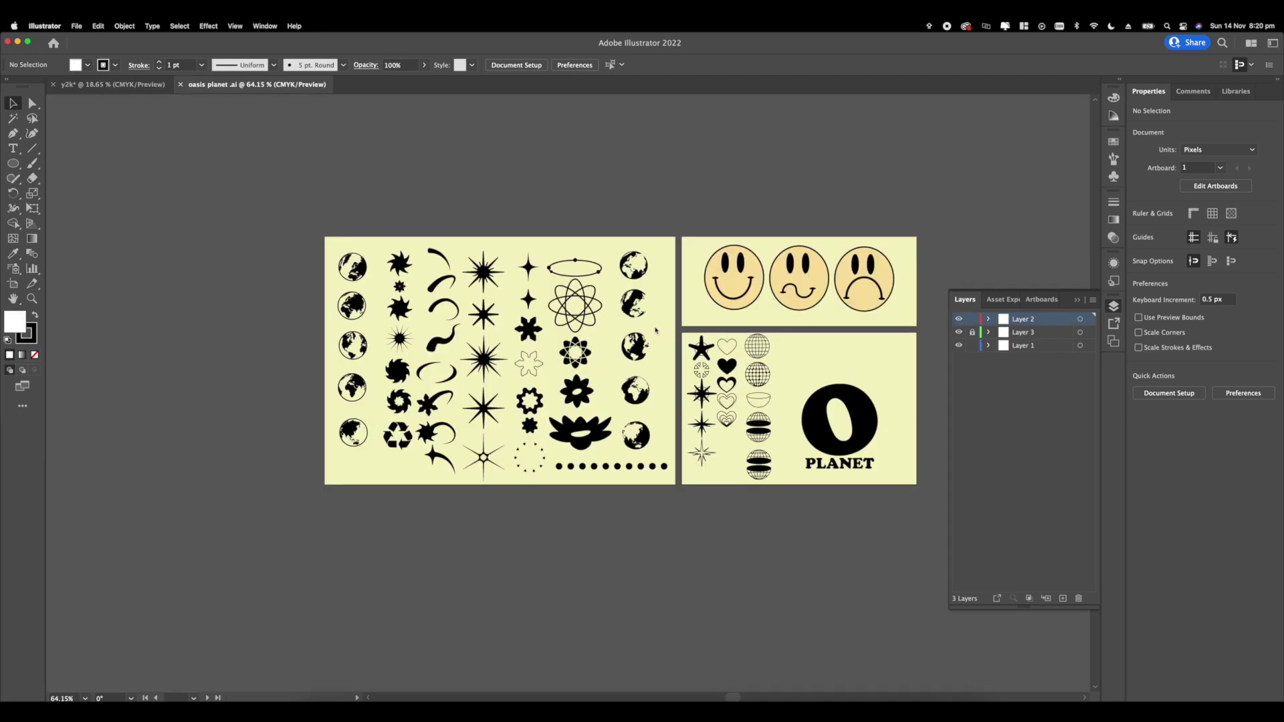
Step: Copy a black starburst from the graphic elements artboard and paste it as pixels into the smart object artwork in Photoshop
{"action": "scroll", "coordinate": [365, 286], "scroll_direction": "up", "scroll_amount": 5}
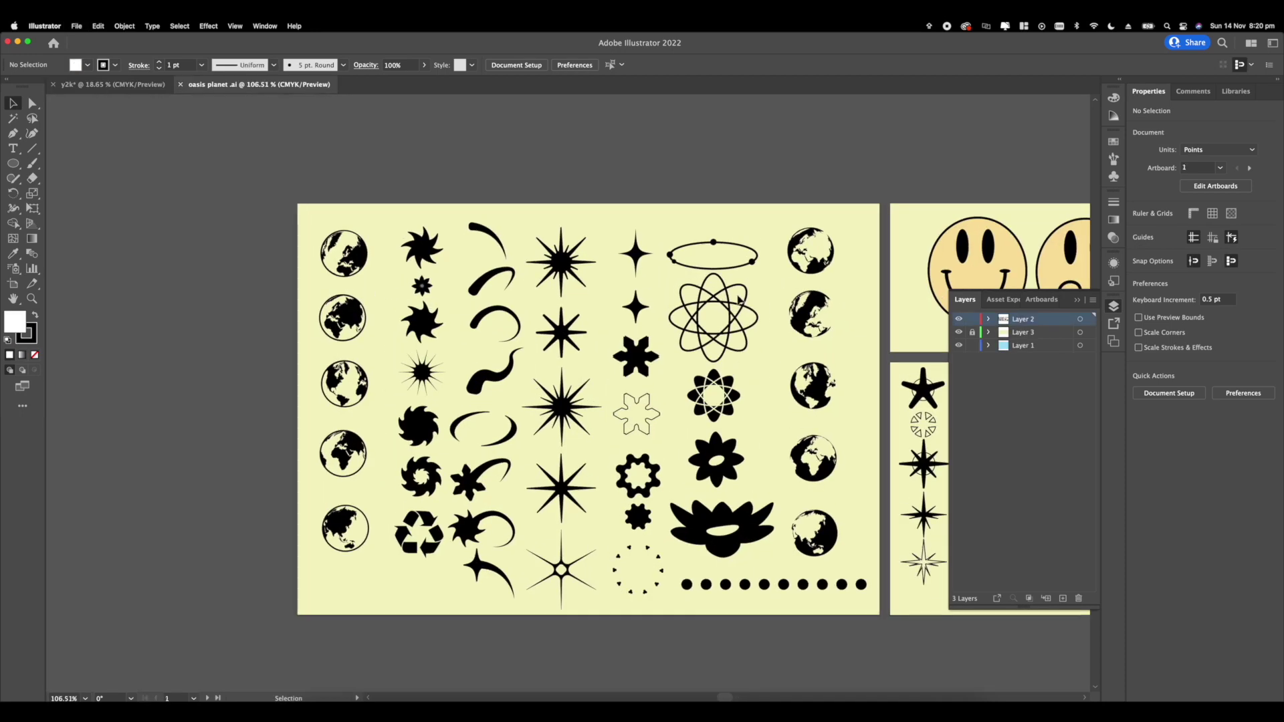
{"action": "scroll", "coordinate": [707, 301], "scroll_direction": "up", "scroll_amount": 5}
{"action": "left_click", "coordinate": [707, 301]}
{"action": "scroll", "coordinate": [686, 325], "scroll_direction": "down", "scroll_amount": 2}
{"action": "scroll", "coordinate": [685, 324], "scroll_direction": "down", "scroll_amount": 3}
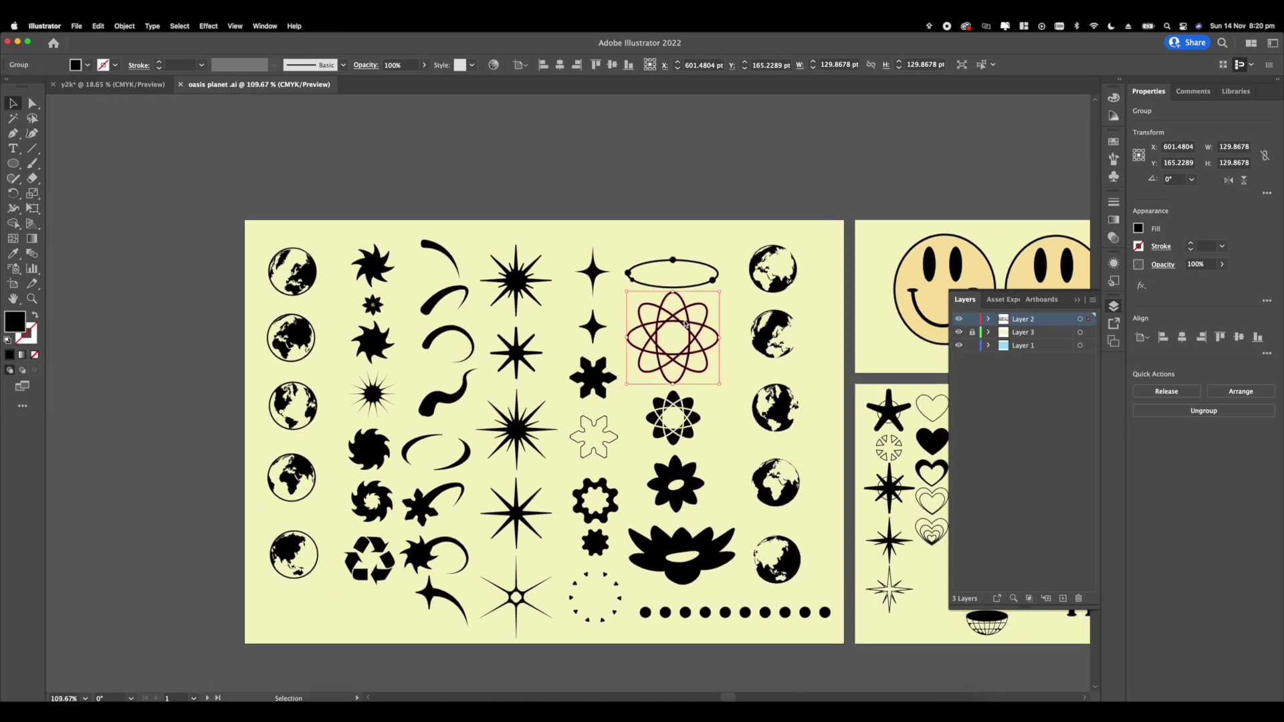
{"action": "key", "text": "a"}
{"action": "key", "text": "v"}
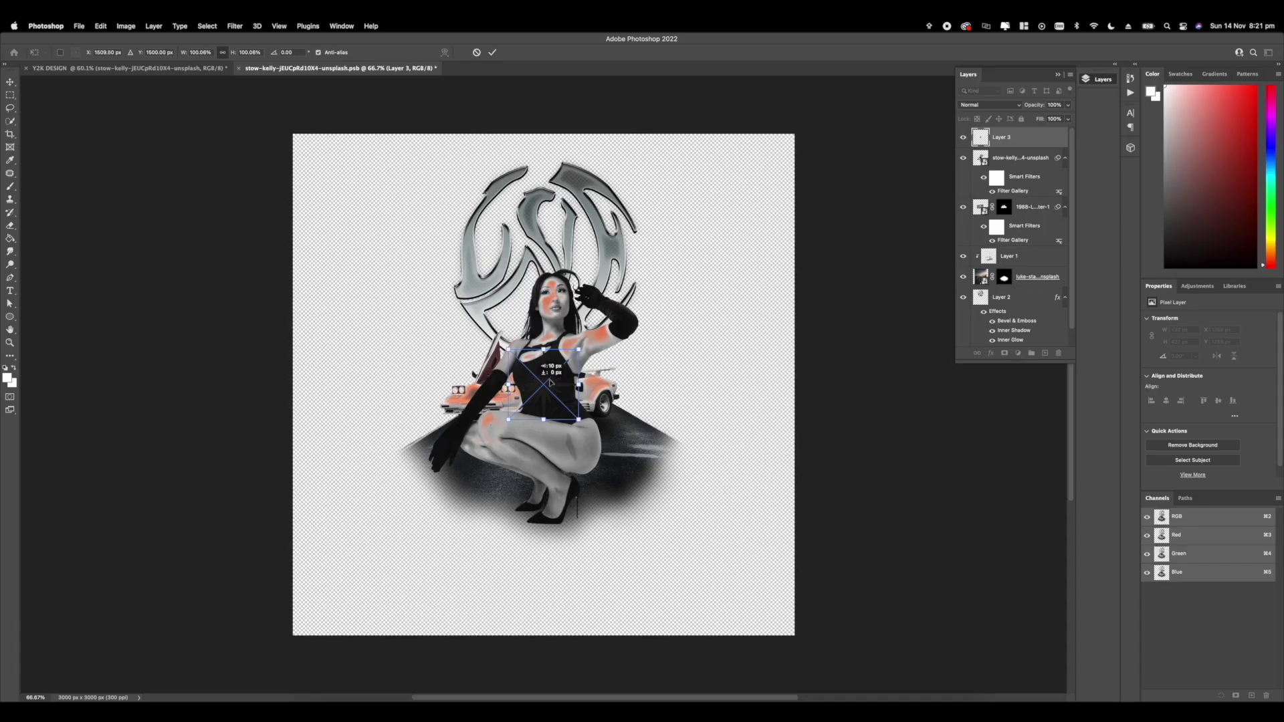
Step: Place the pasted starburst beside the woman, just below her raised elbow, and scale it down slightly to about 344 px wide
{"action": "left_click_drag", "start_coordinate": [549, 375], "coordinate": [646, 361]}
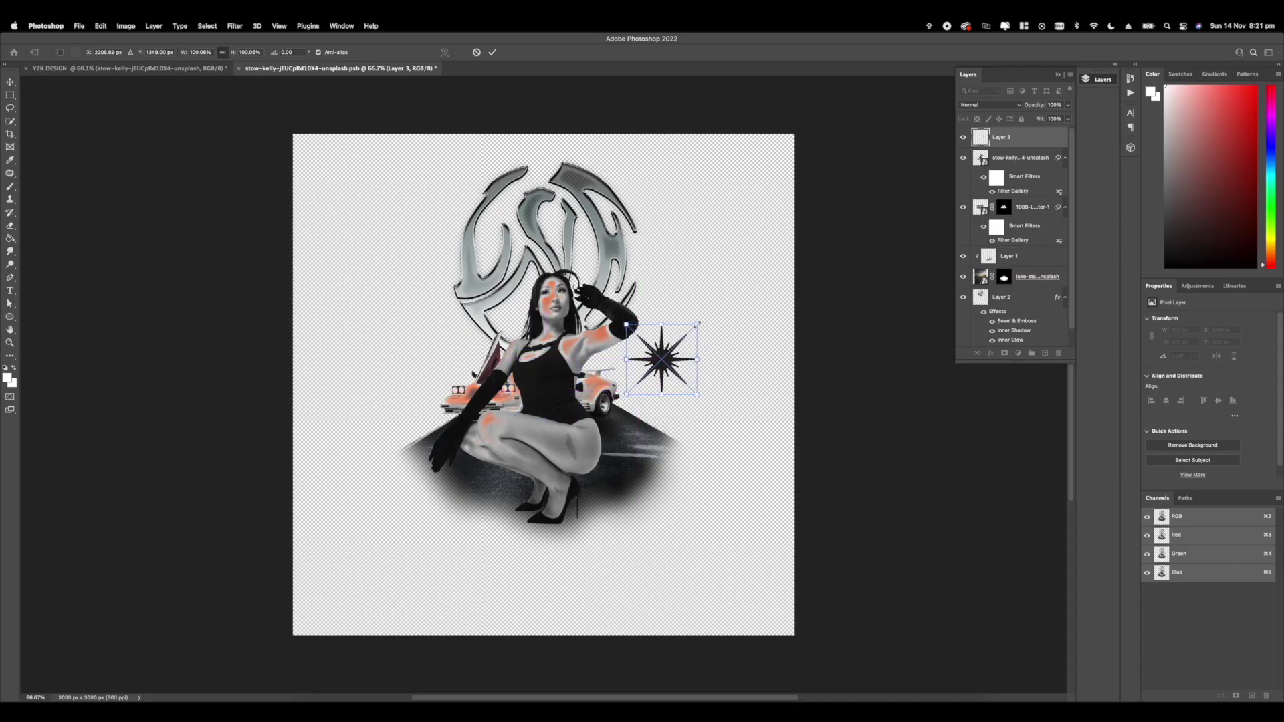
{"action": "left_click_drag", "start_coordinate": [696, 324], "coordinate": [685, 336]}
{"action": "key", "text": "Return"}
{"action": "key", "text": "b"}
Step: Duplicate the starburst layer and move the copy to the upper left of the design, beside the LOVE lettering
{"action": "left_click_drag", "start_coordinate": [991, 143], "coordinate": [994, 152]}
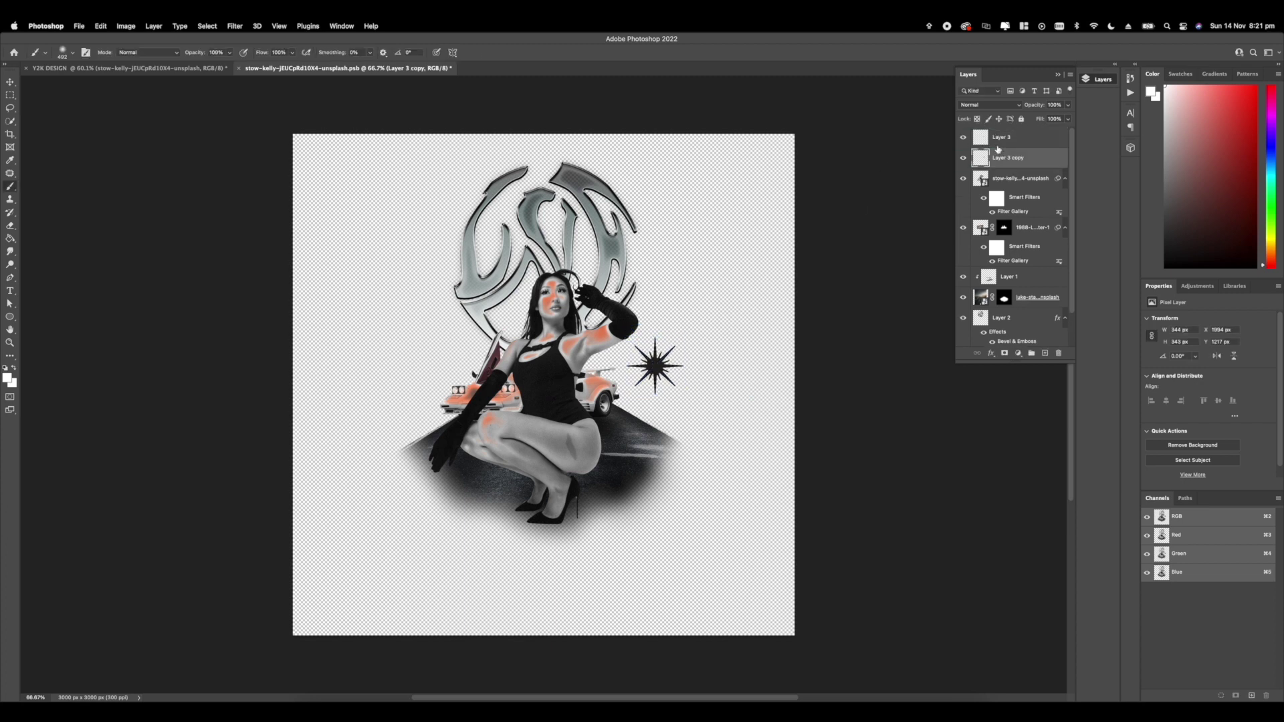
{"action": "key", "text": "super+t"}
{"action": "left_click_drag", "start_coordinate": [655, 366], "coordinate": [433, 281]}
{"action": "key", "text": "Return"}
{"action": "key", "text": "b"}
Step: Duplicate the starburst again, place the copy over the woman's lower glove and enlarge it to about 534 × 531 px
{"action": "mouse_move", "coordinate": [999, 158]}
{"action": "left_mouse_down"}
{"action": "mouse_move", "coordinate": [984, 172]}
{"action": "mouse_move", "coordinate": [996, 171]}
{"action": "left_mouse_up"}
{"action": "key", "text": "super+t"}
{"action": "left_click_drag", "start_coordinate": [420, 260], "coordinate": [535, 398]}
{"action": "left_click_drag", "start_coordinate": [497, 453], "coordinate": [468, 487]}
{"action": "key", "text": "Return"}
{"action": "key", "text": "b"}
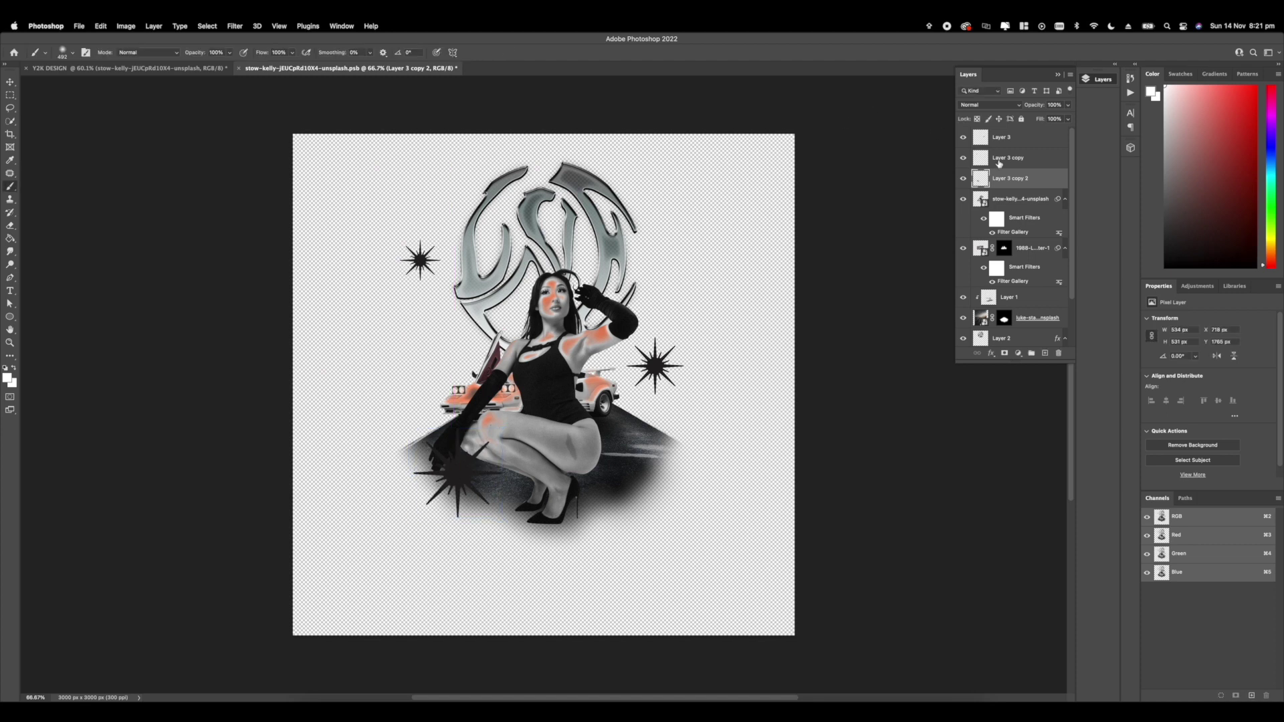
Step: Apply the red-orange gradient style from the Everyday Design v1 styles to the large starburst over the woman's lower glove, after trying the metallic style
{"action": "right_click", "coordinate": [1004, 184]}
{"action": "left_click", "coordinate": [1017, 189]}
{"action": "left_click", "coordinate": [697, 249]}
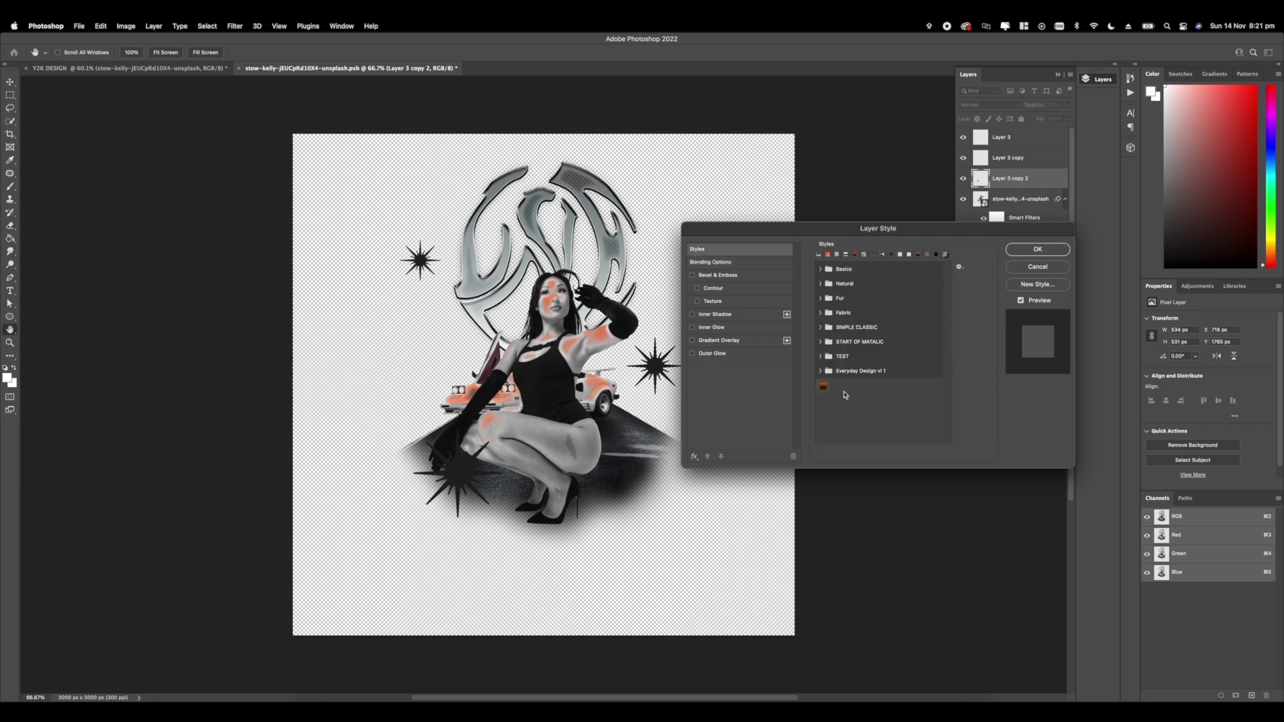
{"action": "left_click", "coordinate": [821, 371]}
{"action": "left_click", "coordinate": [865, 402]}
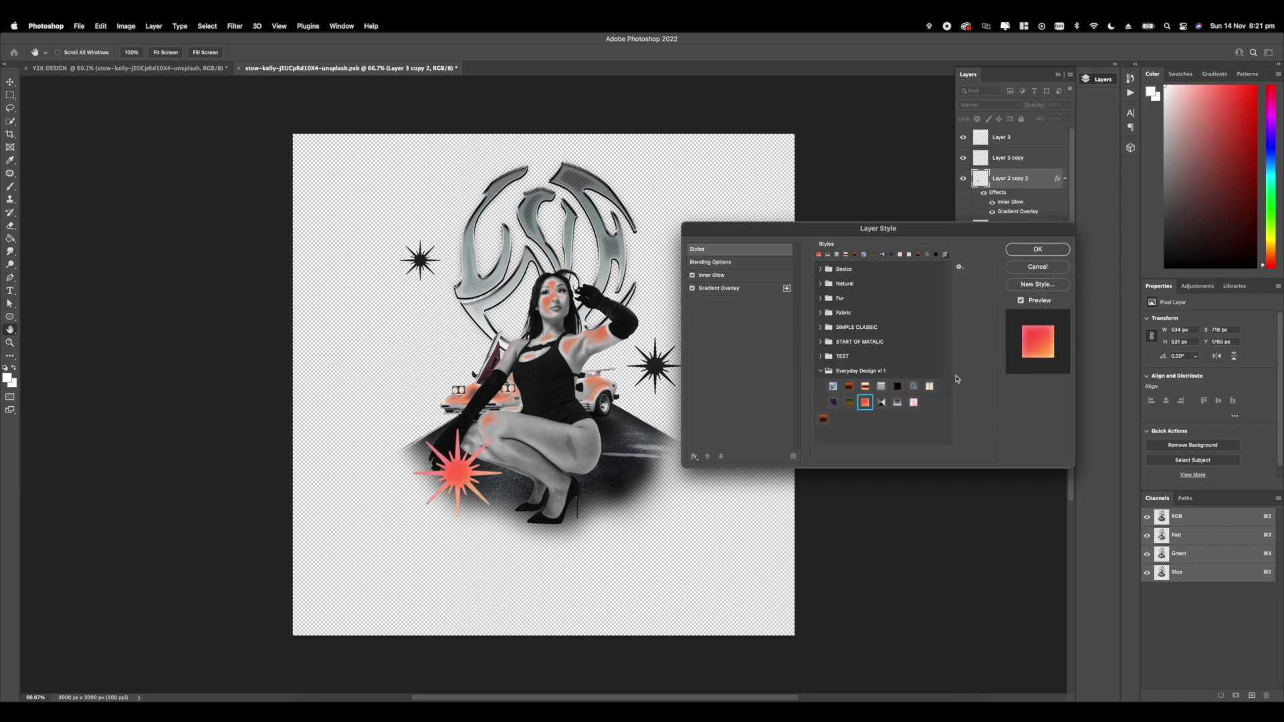
{"action": "left_click", "coordinate": [898, 403]}
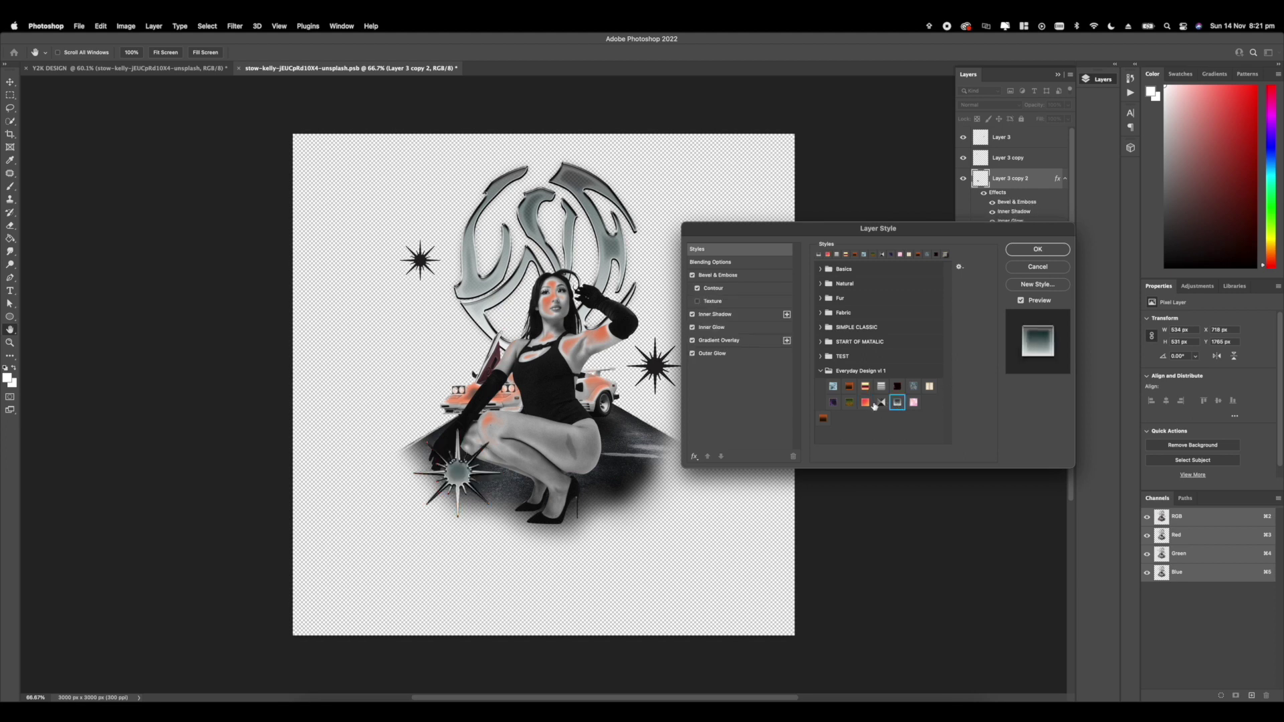
{"action": "left_click", "coordinate": [867, 403]}
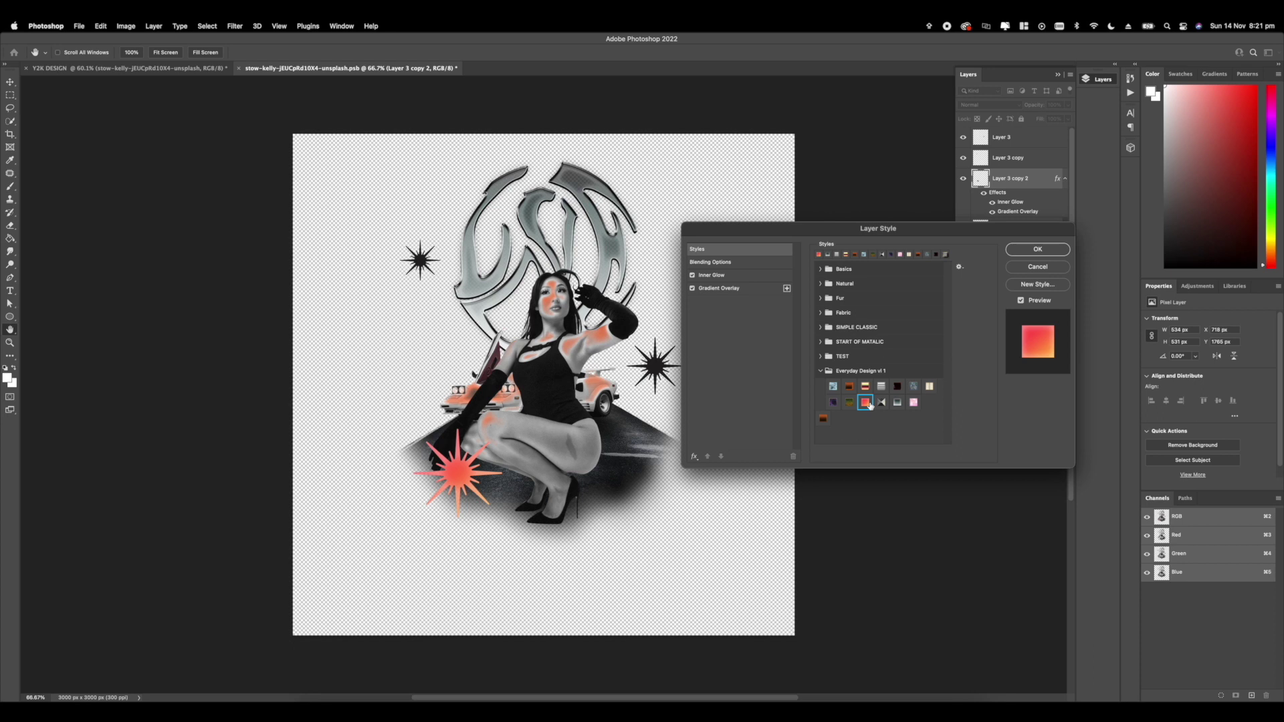
{"action": "left_click", "coordinate": [1039, 249]}
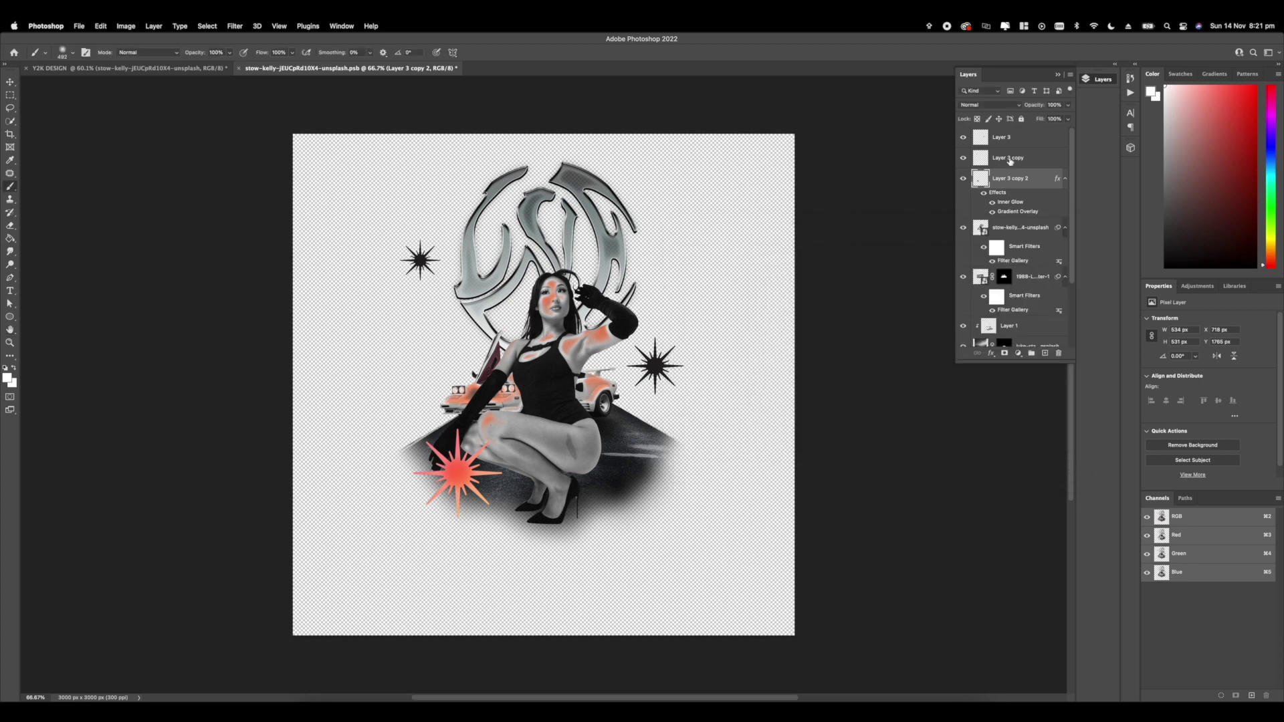
Step: Enable Inner Glow and Gradient Overlay on the starburst beside the LOVE lettering
{"action": "left_click", "coordinate": [1010, 159]}
{"action": "right_click", "coordinate": [1000, 160]}
{"action": "left_click", "coordinate": [1017, 159]}
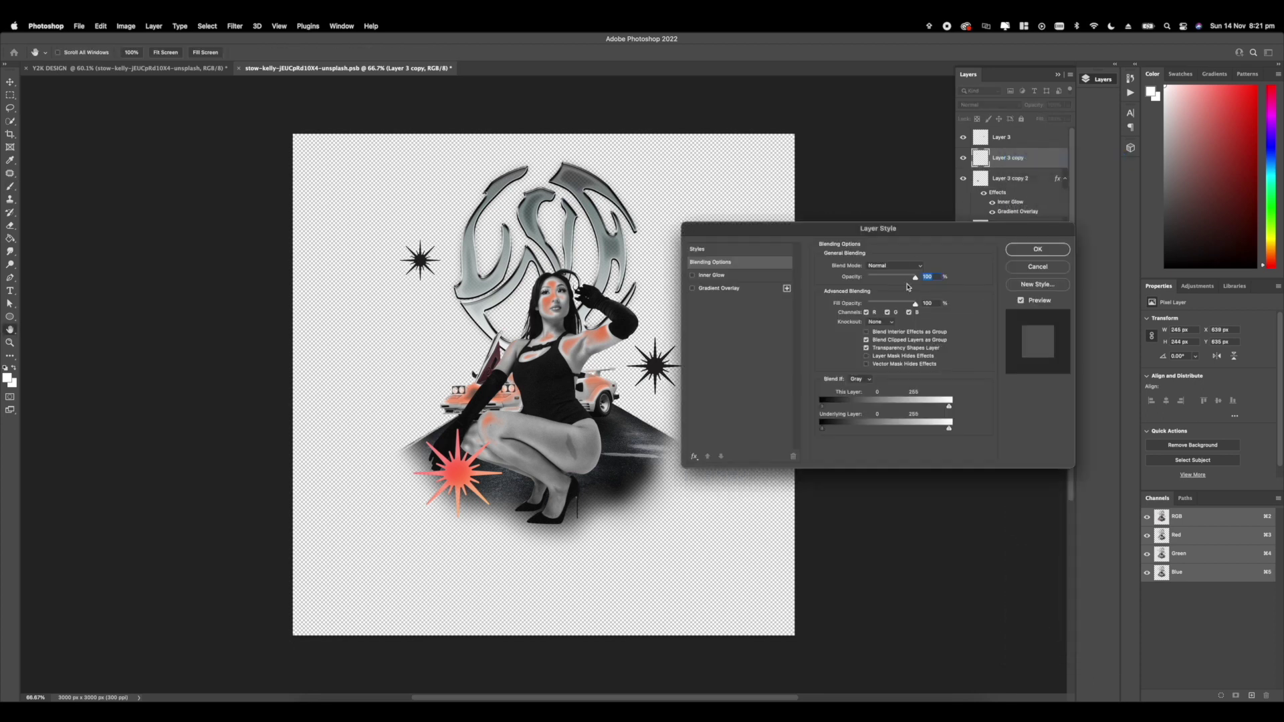
{"action": "left_click", "coordinate": [693, 275]}
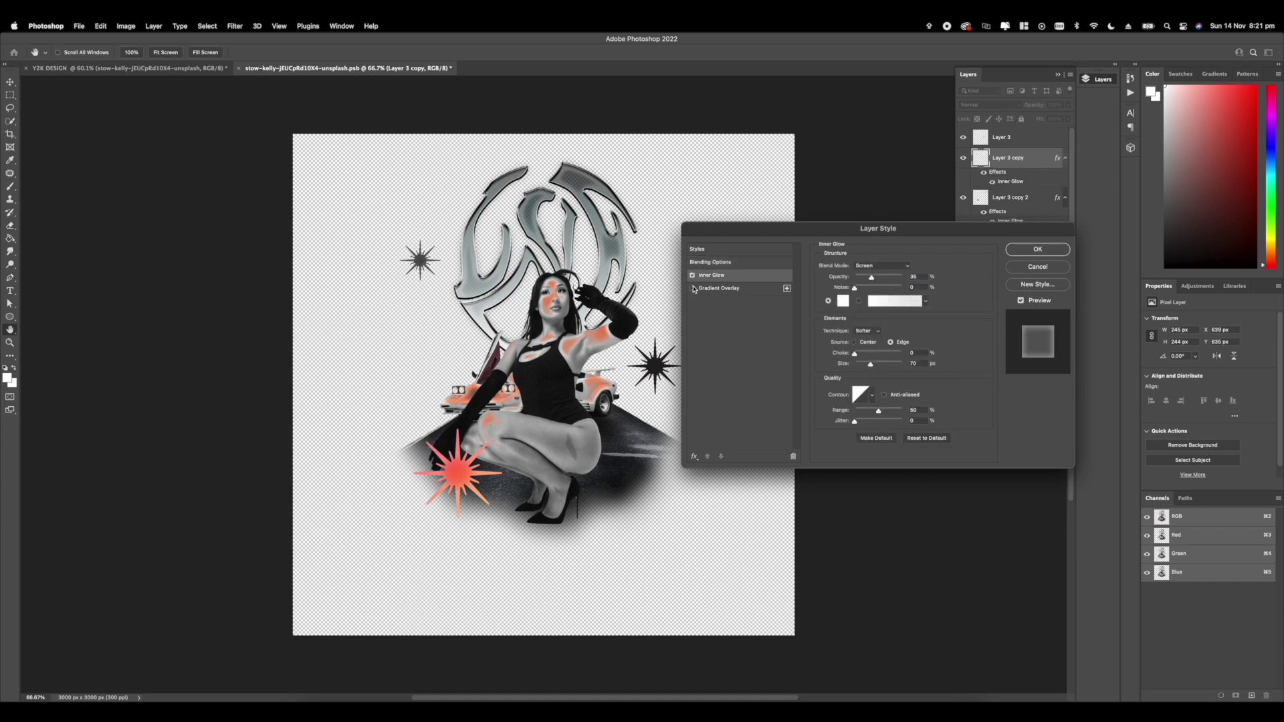
{"action": "left_click", "coordinate": [693, 288]}
{"action": "left_click", "coordinate": [1036, 252]}
Step: Enable Inner Glow and Gradient Overlay on the starburst below the woman's raised elbow
{"action": "right_click", "coordinate": [1008, 141]}
{"action": "left_click", "coordinate": [1017, 147]}
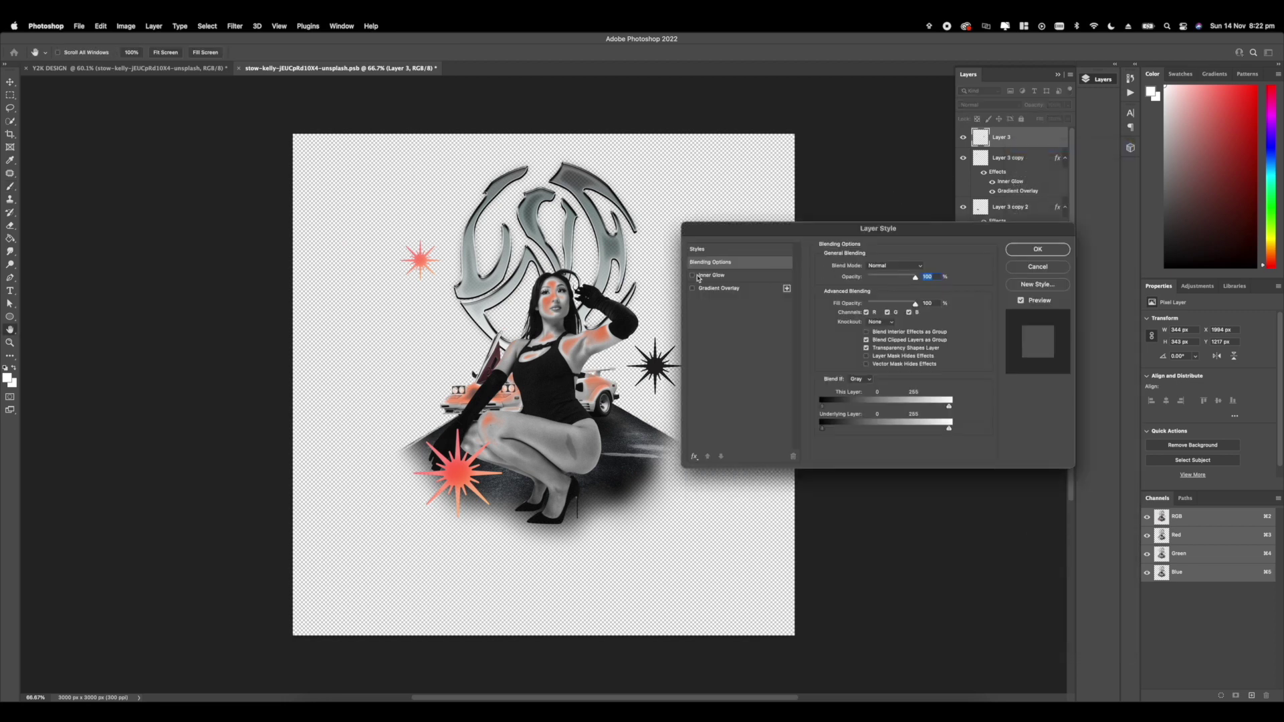
{"action": "left_click", "coordinate": [693, 276]}
{"action": "left_click", "coordinate": [693, 289]}
{"action": "left_click", "coordinate": [1037, 249]}
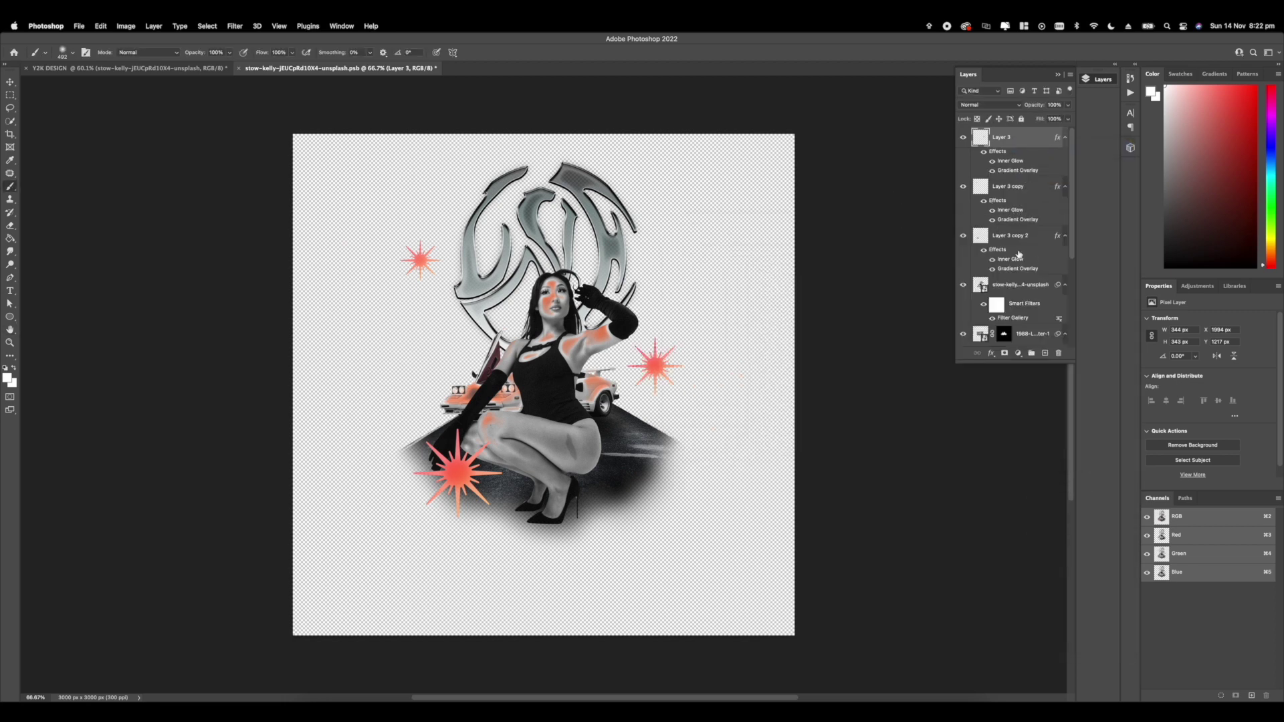
Step: Save and close the smart object artwork, inspect the starbursts in the Y2K DESIGN document, and reopen the smart object's contents
{"action": "left_click", "coordinate": [239, 68]}
{"action": "left_click", "coordinate": [667, 261]}
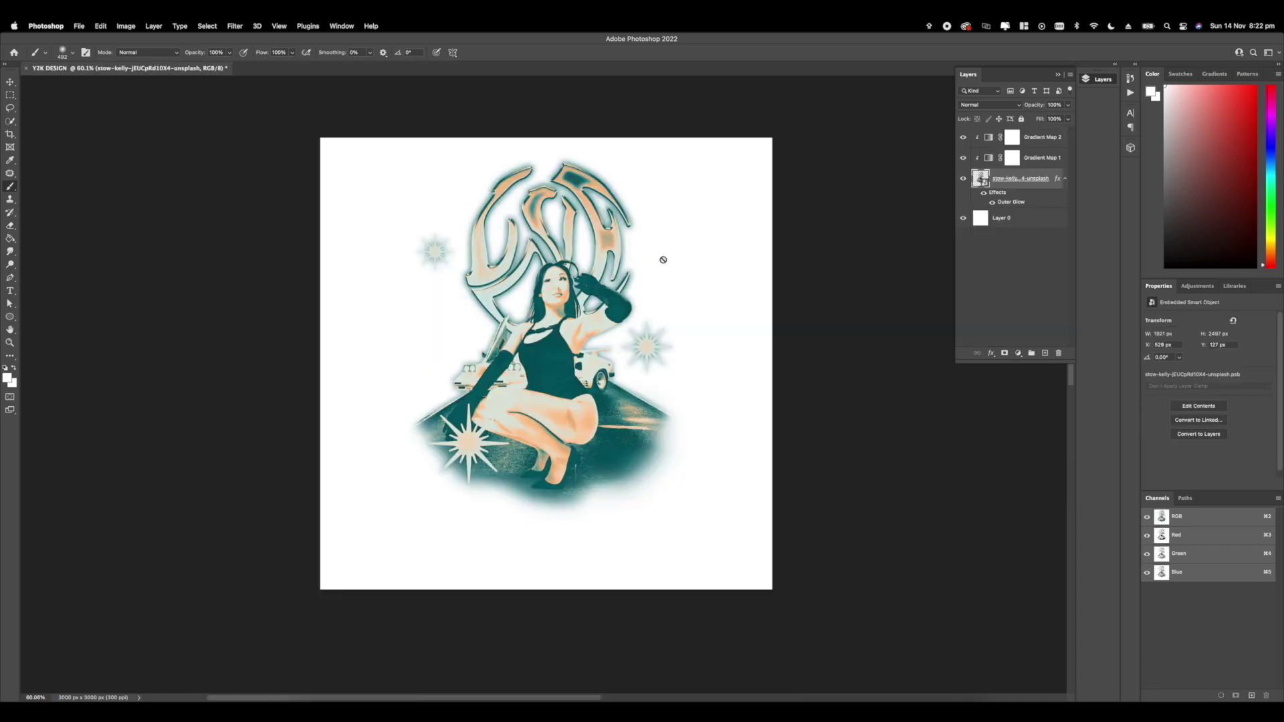
{"action": "scroll", "coordinate": [589, 280], "scroll_direction": "up", "scroll_amount": 5}
{"action": "key", "text": "super+0"}
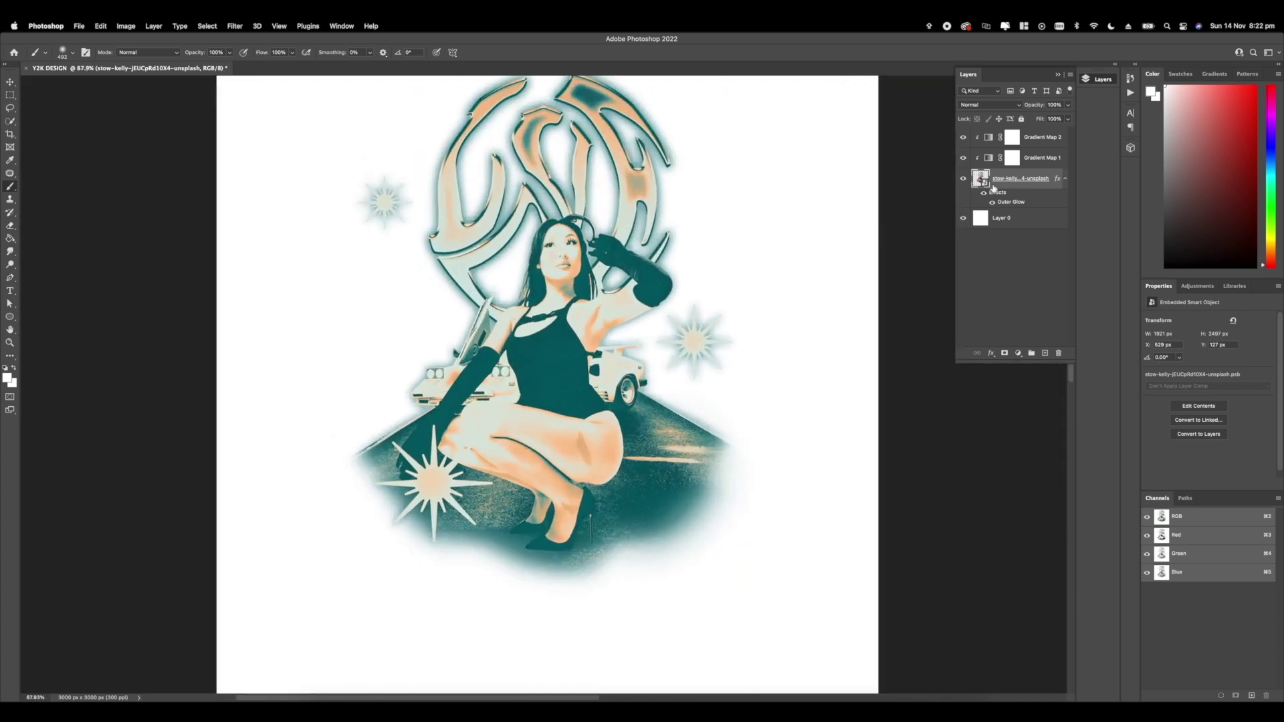
{"action": "double_click", "coordinate": [992, 187]}
{"action": "left_click", "coordinate": [1037, 267]}
{"action": "double_click", "coordinate": [981, 179]}
Step: Apply the metallic chrome style from the Everyday Design v1 styles to the starburst below the woman's raised elbow
{"action": "right_click", "coordinate": [995, 150]}
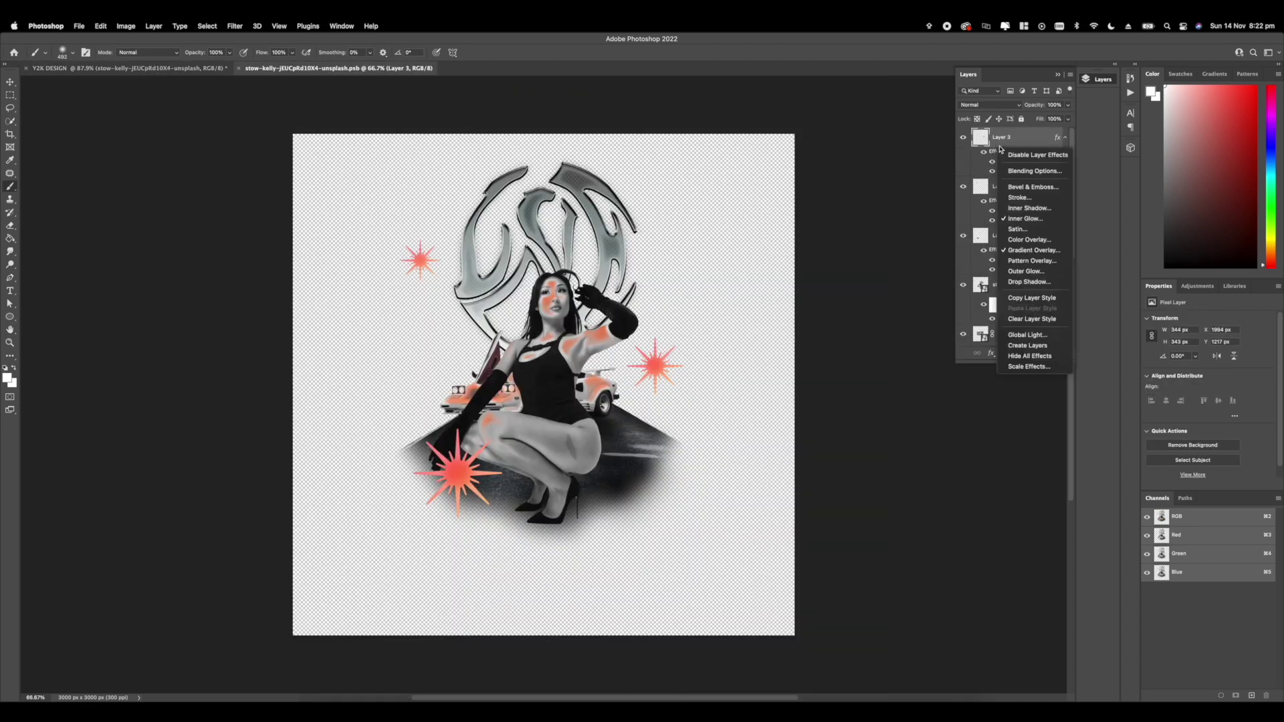
{"action": "left_click", "coordinate": [1007, 138]}
{"action": "right_click", "coordinate": [1010, 138]}
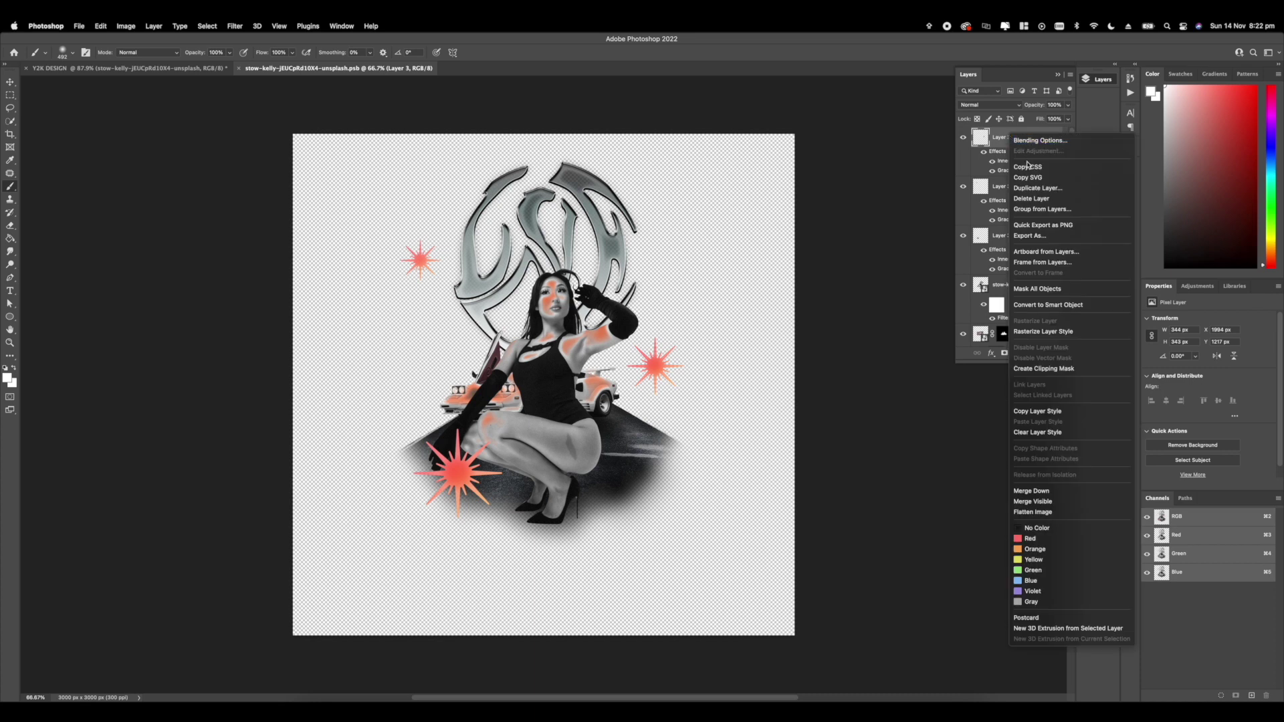
{"action": "left_click", "coordinate": [1024, 138]}
{"action": "left_click", "coordinate": [695, 249]}
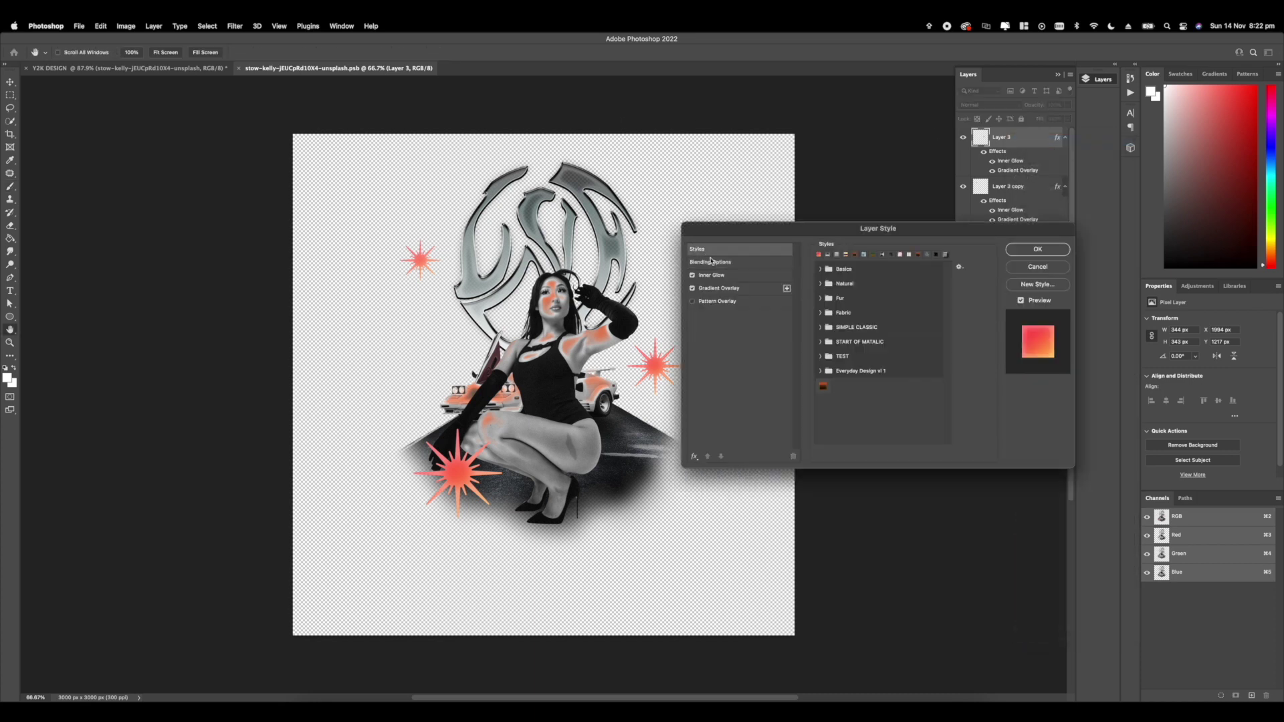
{"action": "left_click", "coordinate": [820, 371]}
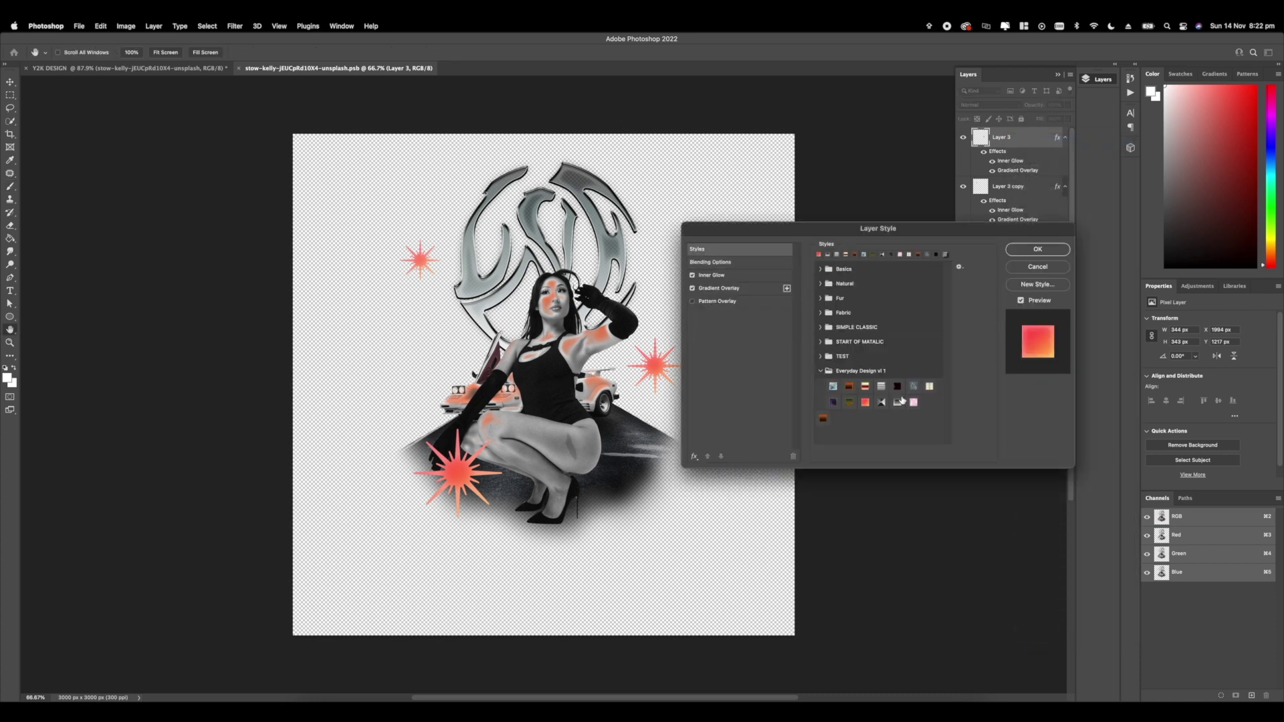
{"action": "left_click", "coordinate": [894, 401]}
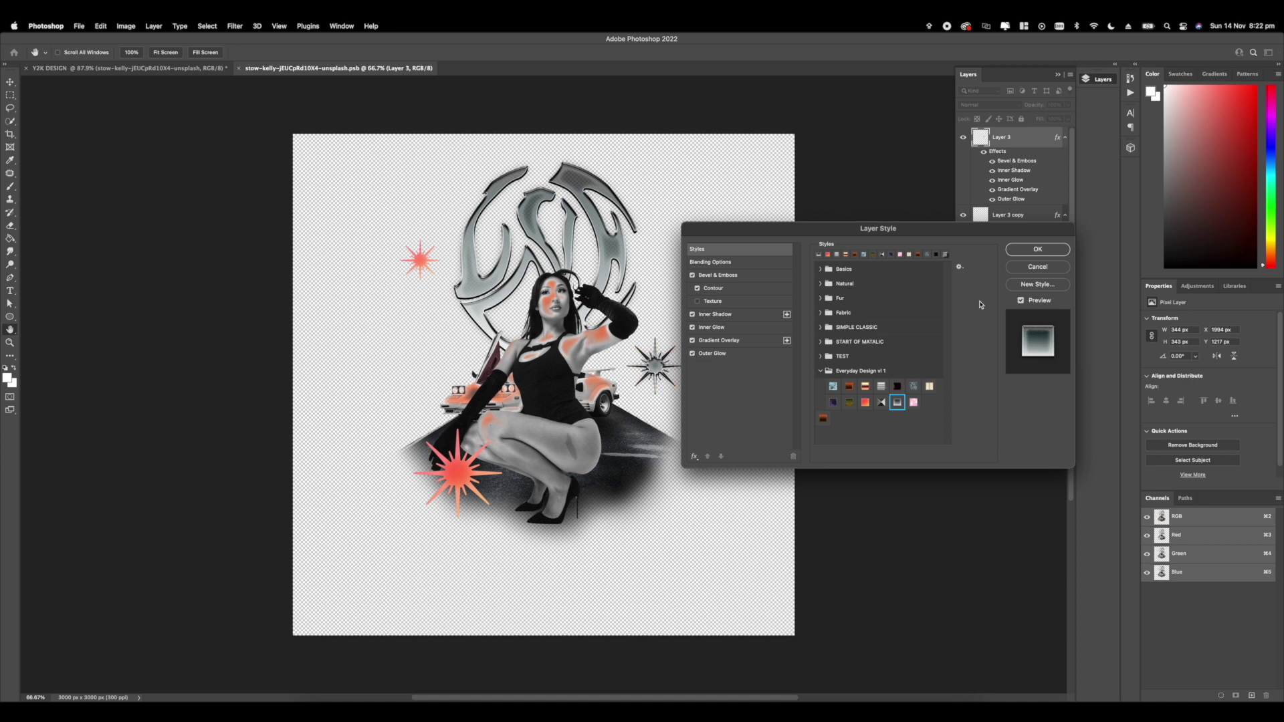
{"action": "left_click", "coordinate": [1038, 250]}
Step: Move the starburst below the woman's elbow slightly closer to her and a little lower
{"action": "key", "text": "super+t"}
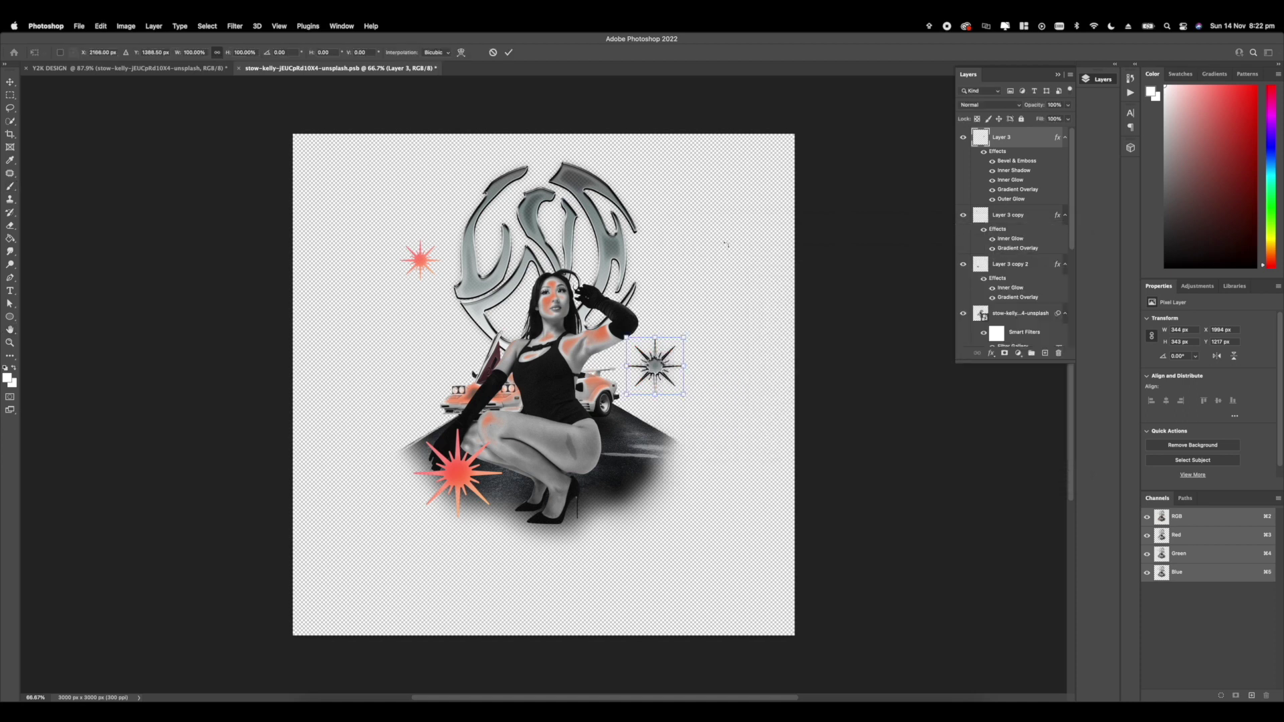
{"action": "left_click_drag", "start_coordinate": [648, 369], "coordinate": [631, 376]}
{"action": "key", "text": "Return"}
Step: Apply the same metallic Everyday Design v1 style to the small starburst beside the LOVE lettering
{"action": "right_click", "coordinate": [1019, 215]}
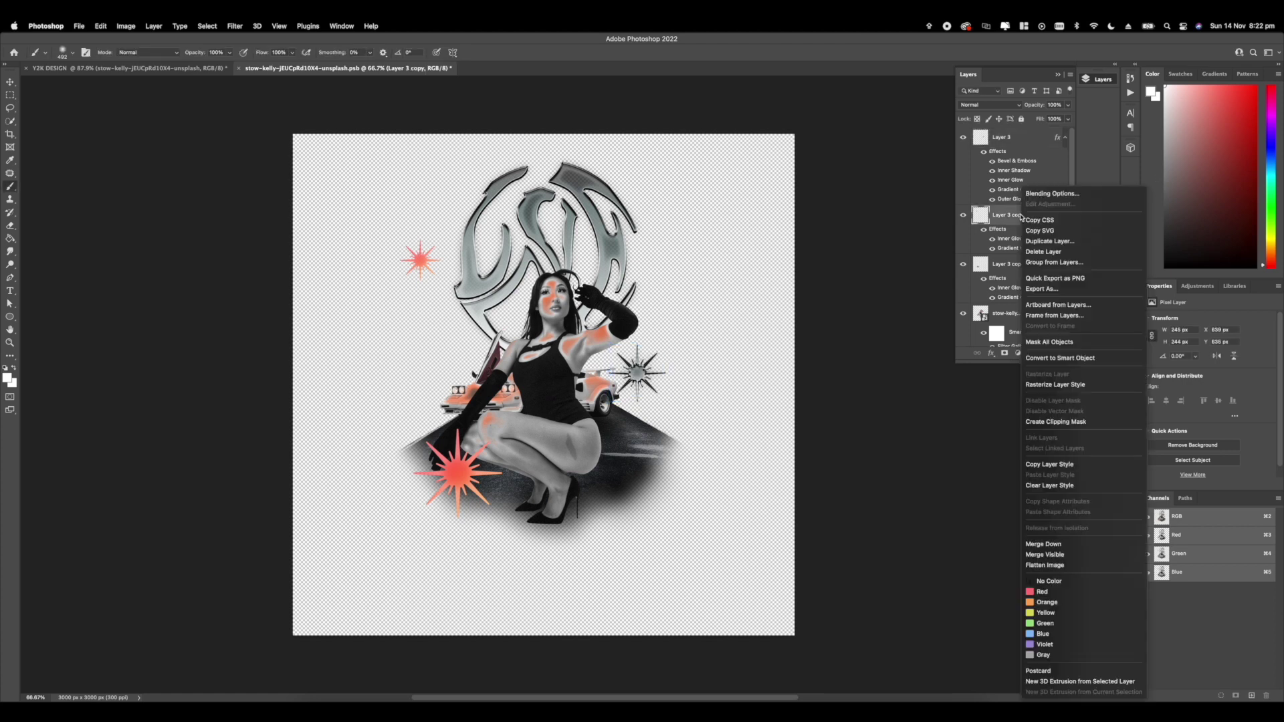
{"action": "left_click", "coordinate": [1044, 195]}
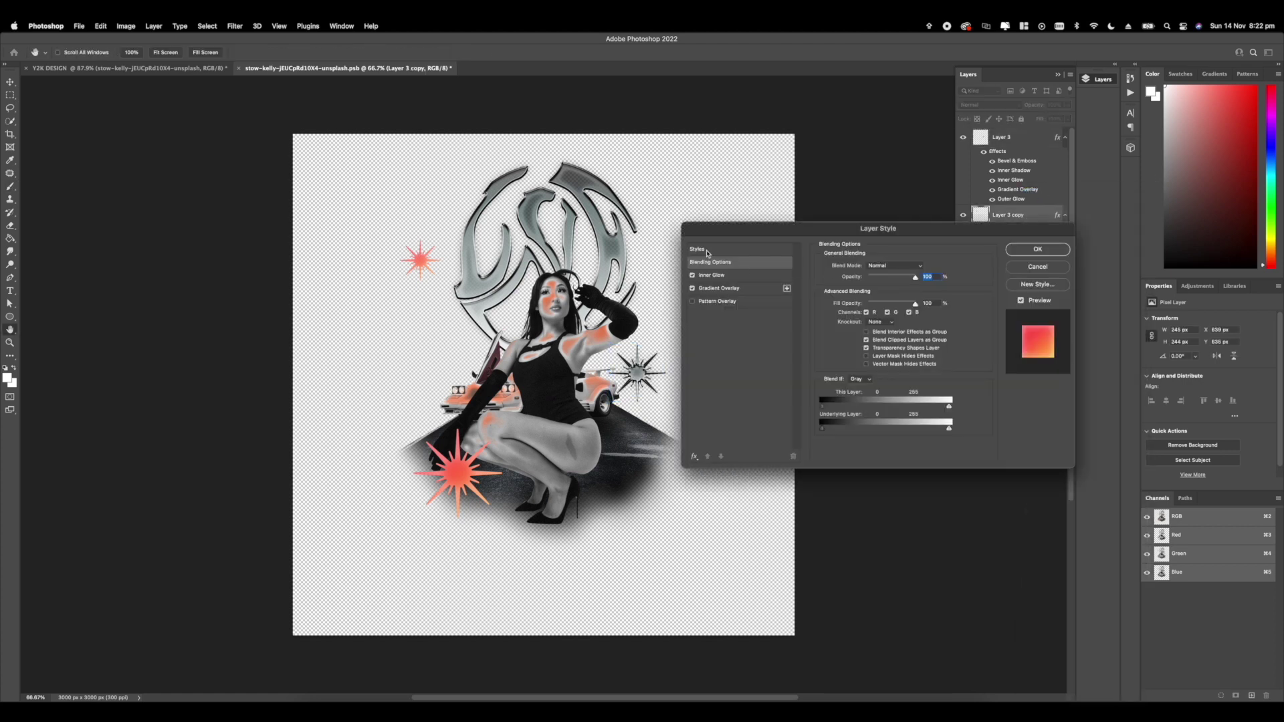
{"action": "left_click", "coordinate": [713, 250]}
{"action": "left_click", "coordinate": [822, 371]}
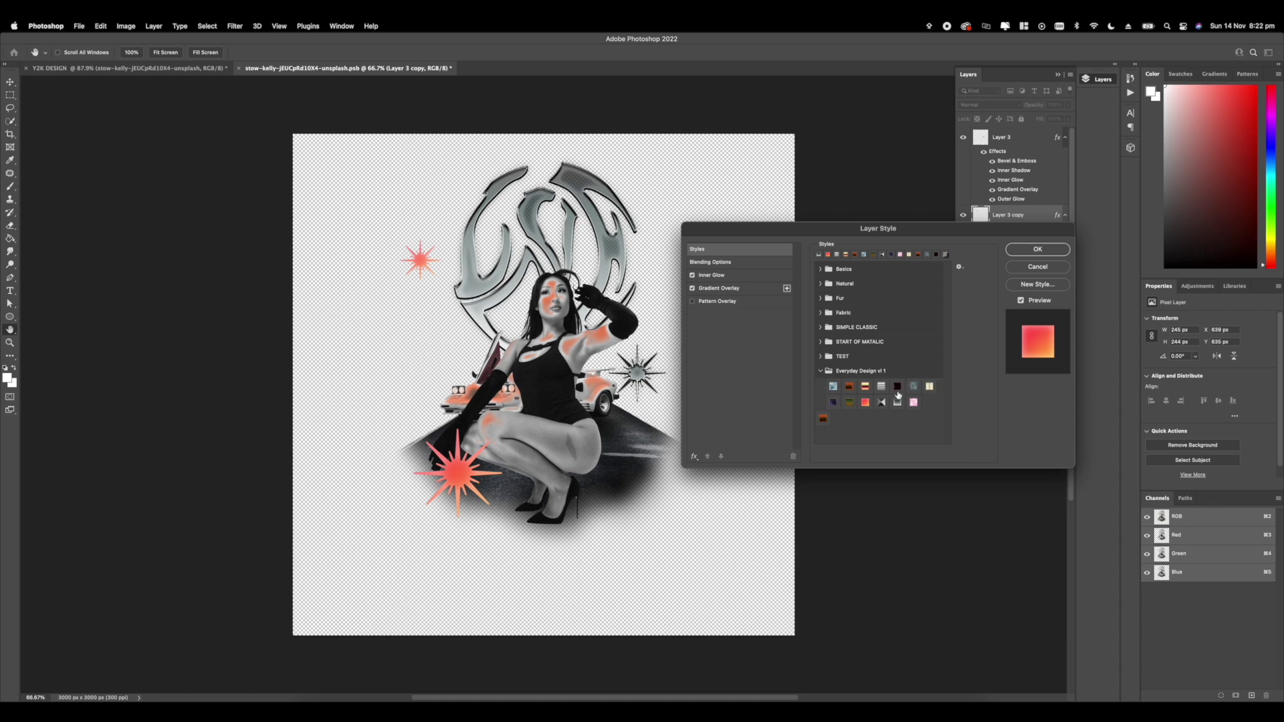
{"action": "left_click", "coordinate": [897, 402]}
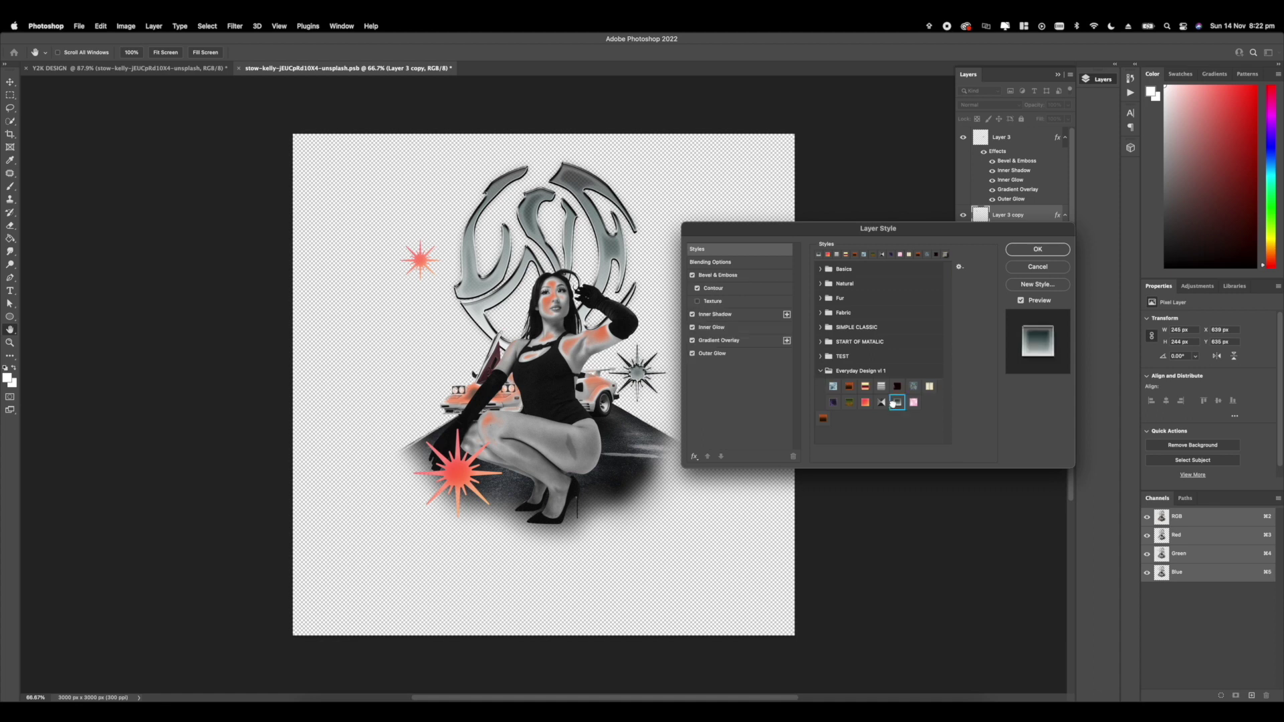
{"action": "left_click", "coordinate": [1034, 251]}
Step: Apply the metallic style to the large starburst over the woman's lower glove
{"action": "right_click", "coordinate": [1000, 294]}
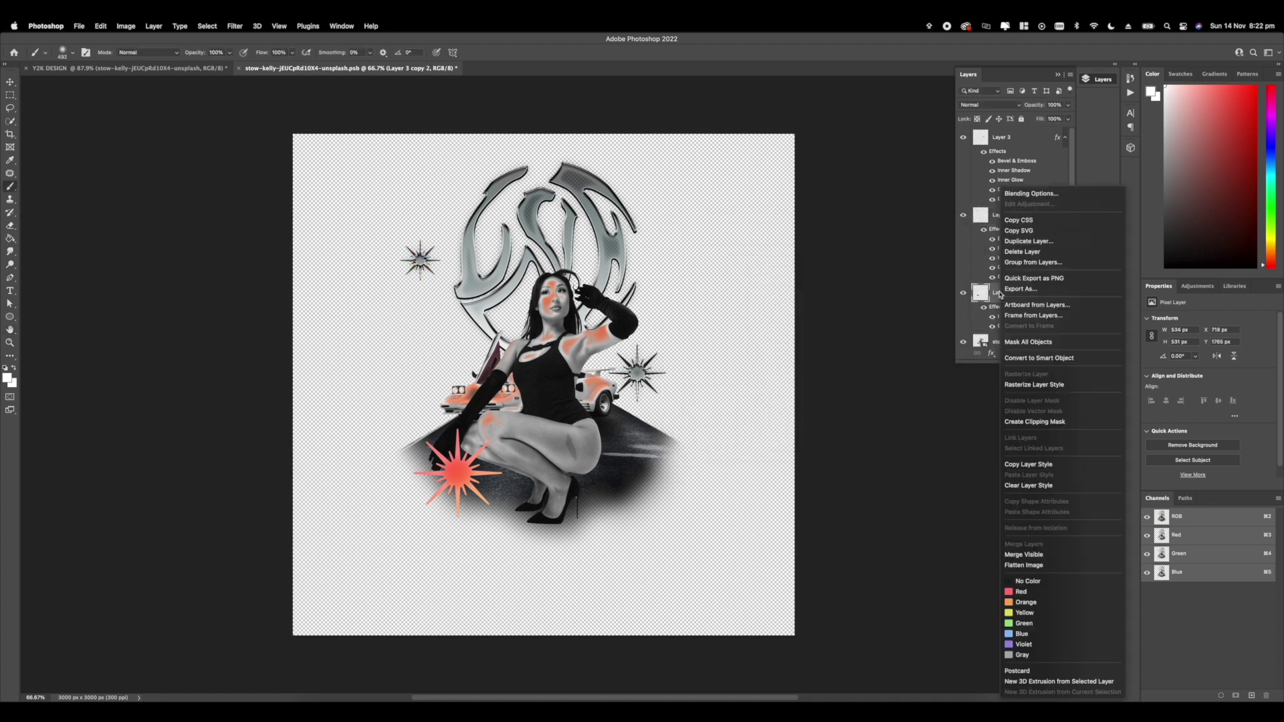
{"action": "left_click", "coordinate": [1023, 194]}
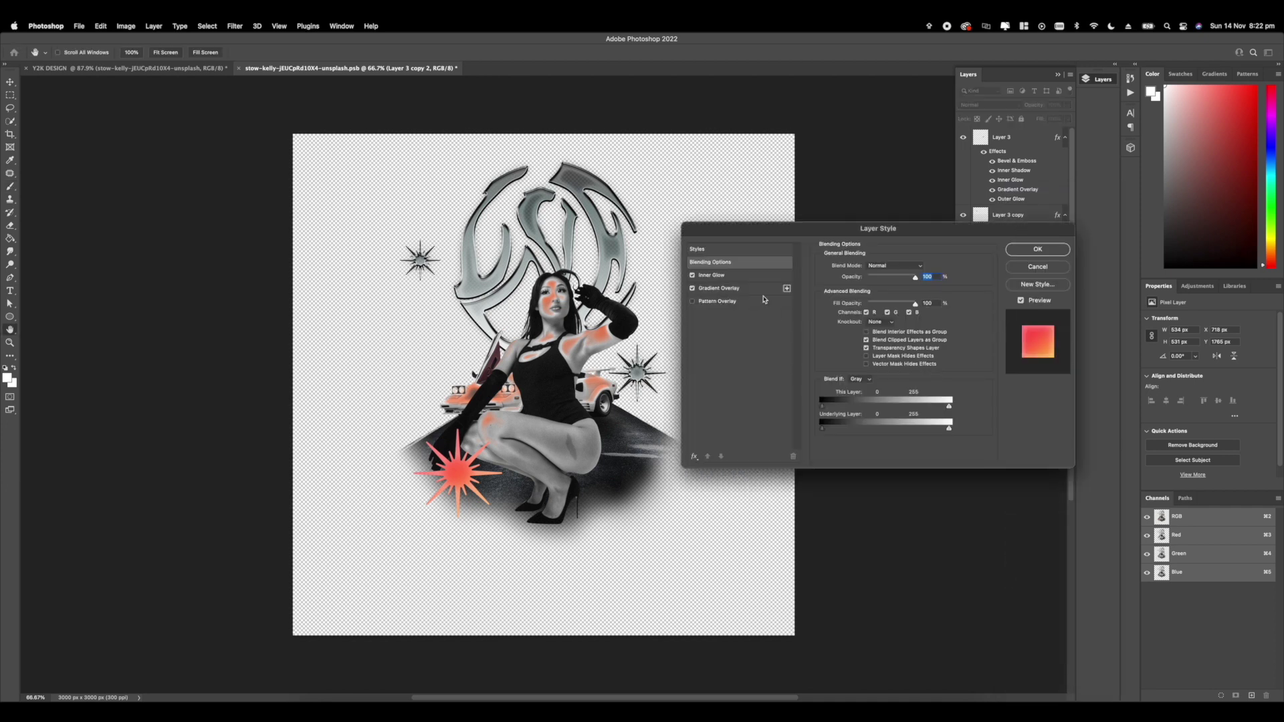
{"action": "left_click", "coordinate": [708, 250]}
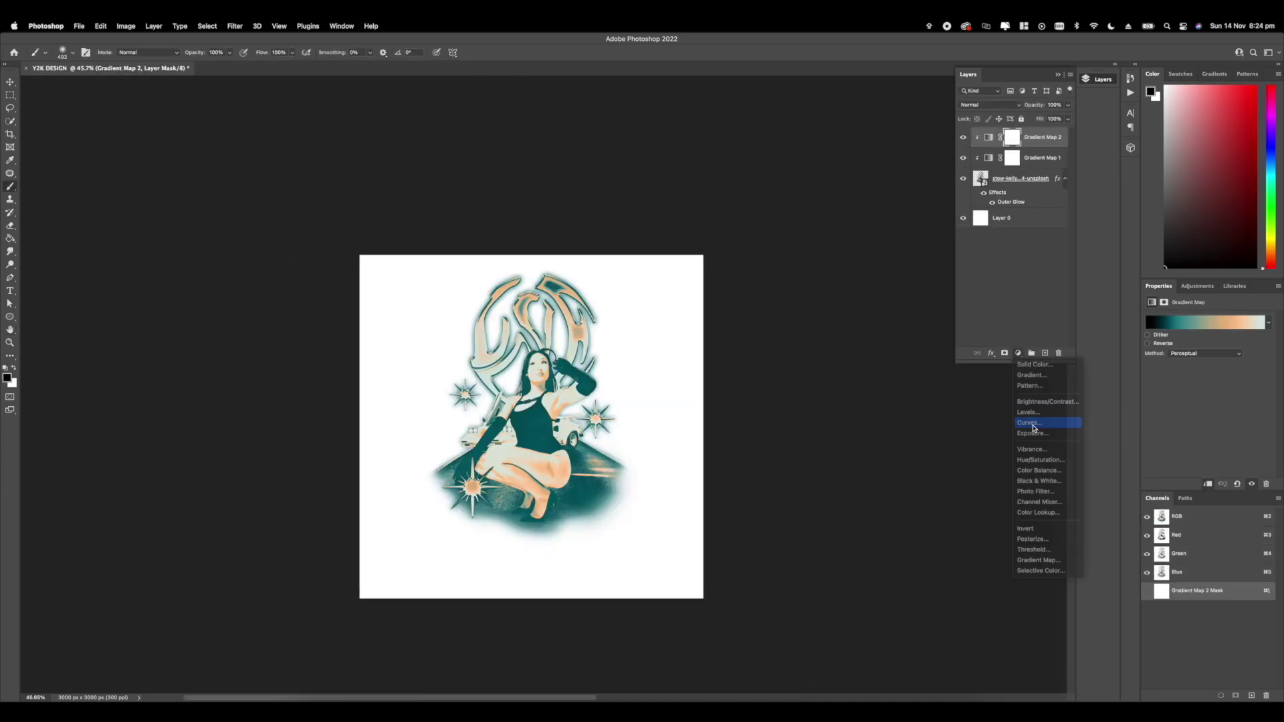
Step: Add a Curves adjustment layer above the gradient maps and shape an S-curve, darkening the shadows and placing an upper point at input 168, output 141
{"action": "left_click", "coordinate": [1047, 421]}
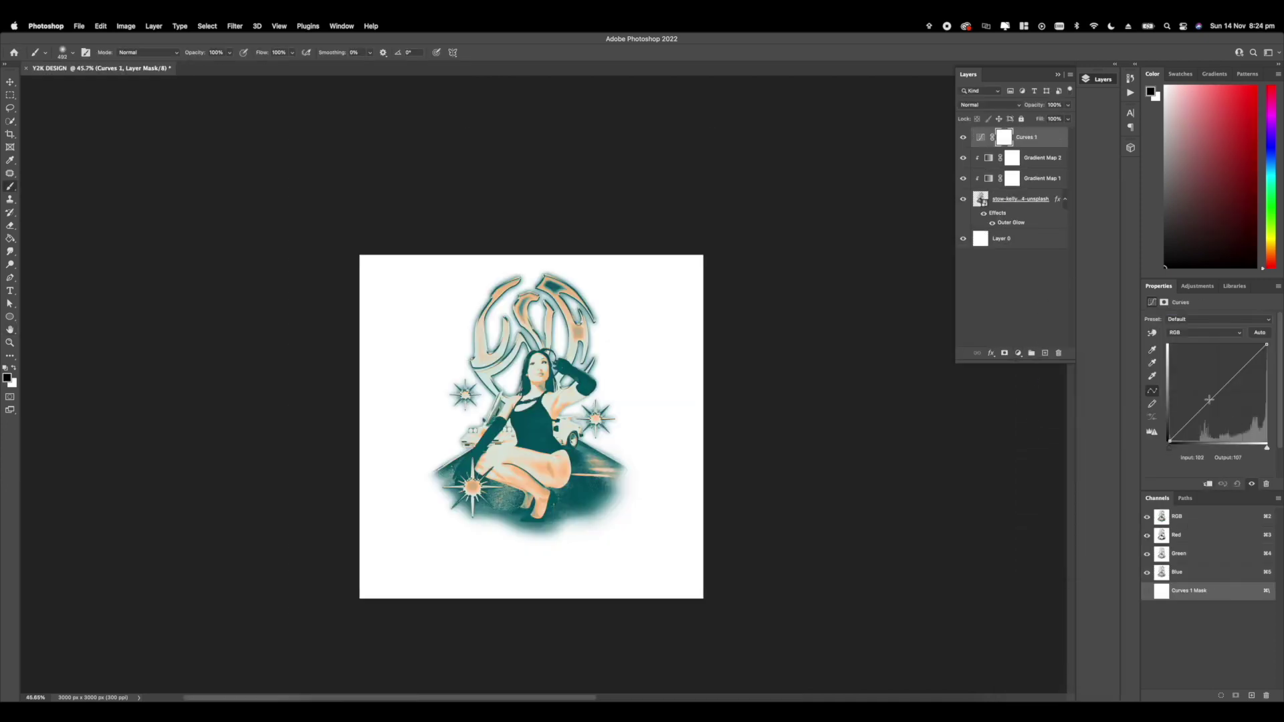
{"action": "left_click_drag", "start_coordinate": [1209, 399], "coordinate": [1220, 421]}
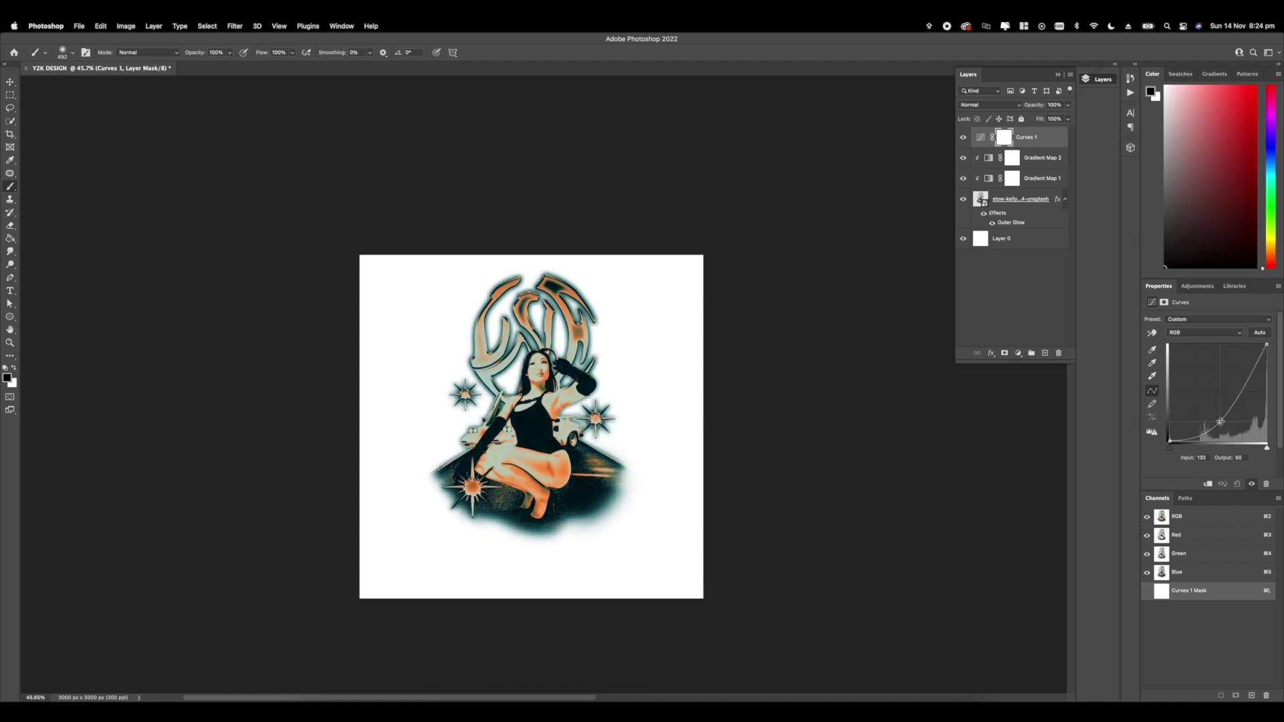
{"action": "left_click_drag", "start_coordinate": [1221, 421], "coordinate": [1234, 387]}
Step: Examine the color-graded artwork both as a whole and close up around the woman, starbursts and lettering
{"action": "scroll", "coordinate": [670, 359], "scroll_direction": "up", "scroll_amount": 5}
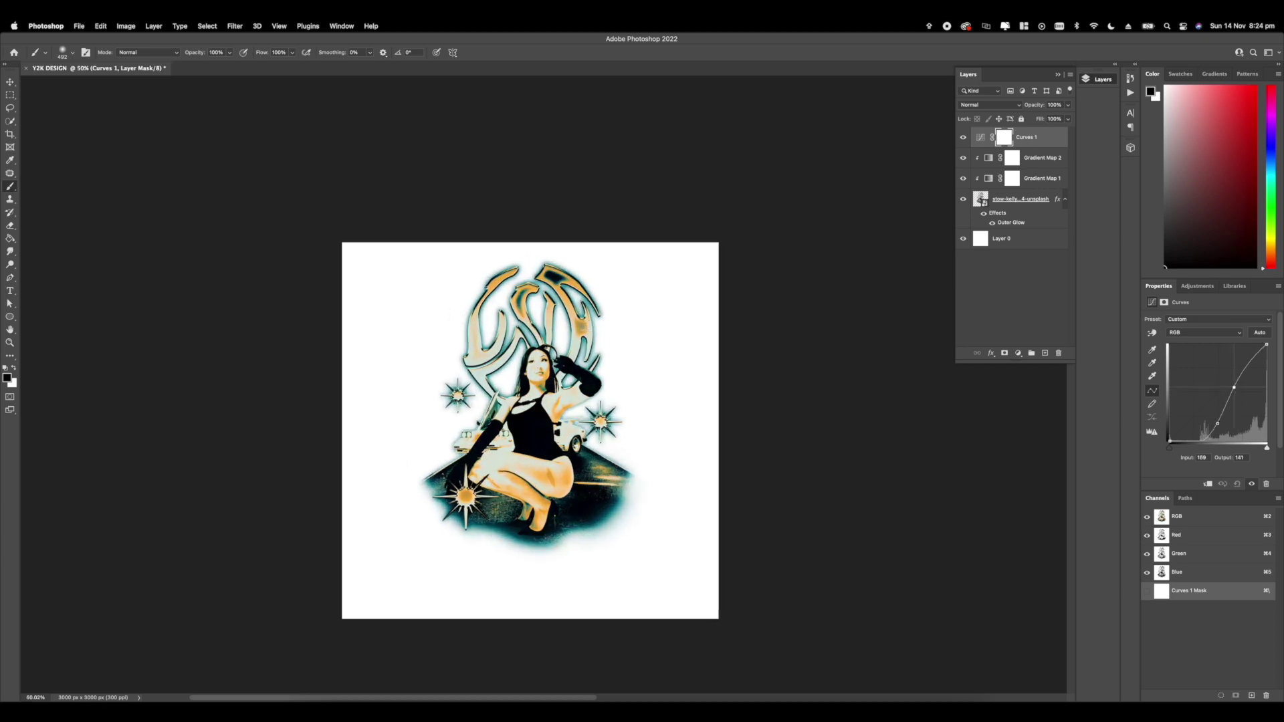
{"action": "scroll", "coordinate": [670, 359], "scroll_direction": "down", "scroll_amount": 2}
{"action": "scroll", "coordinate": [671, 358], "scroll_direction": "down", "scroll_amount": 6}
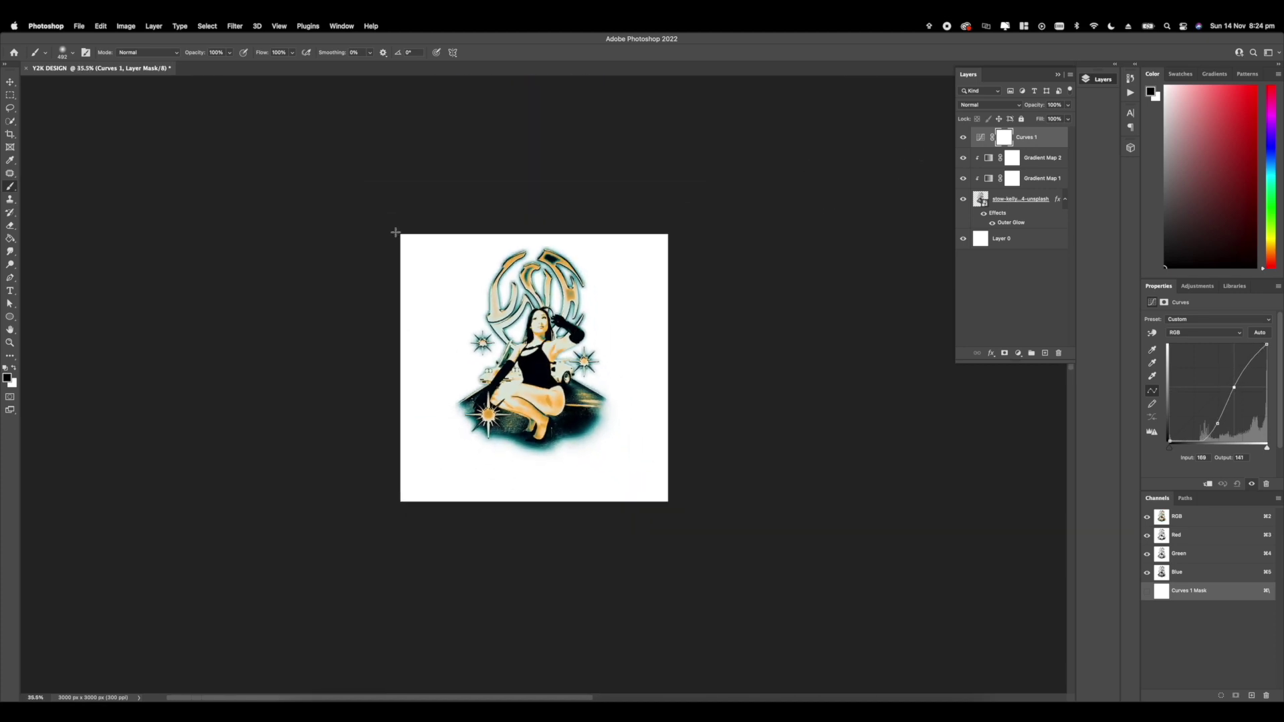
{"action": "scroll", "coordinate": [441, 284], "scroll_direction": "up", "scroll_amount": 5}
{"action": "scroll", "coordinate": [446, 288], "scroll_direction": "up", "scroll_amount": 3}
{"action": "scroll", "coordinate": [445, 287], "scroll_direction": "up", "scroll_amount": 3}
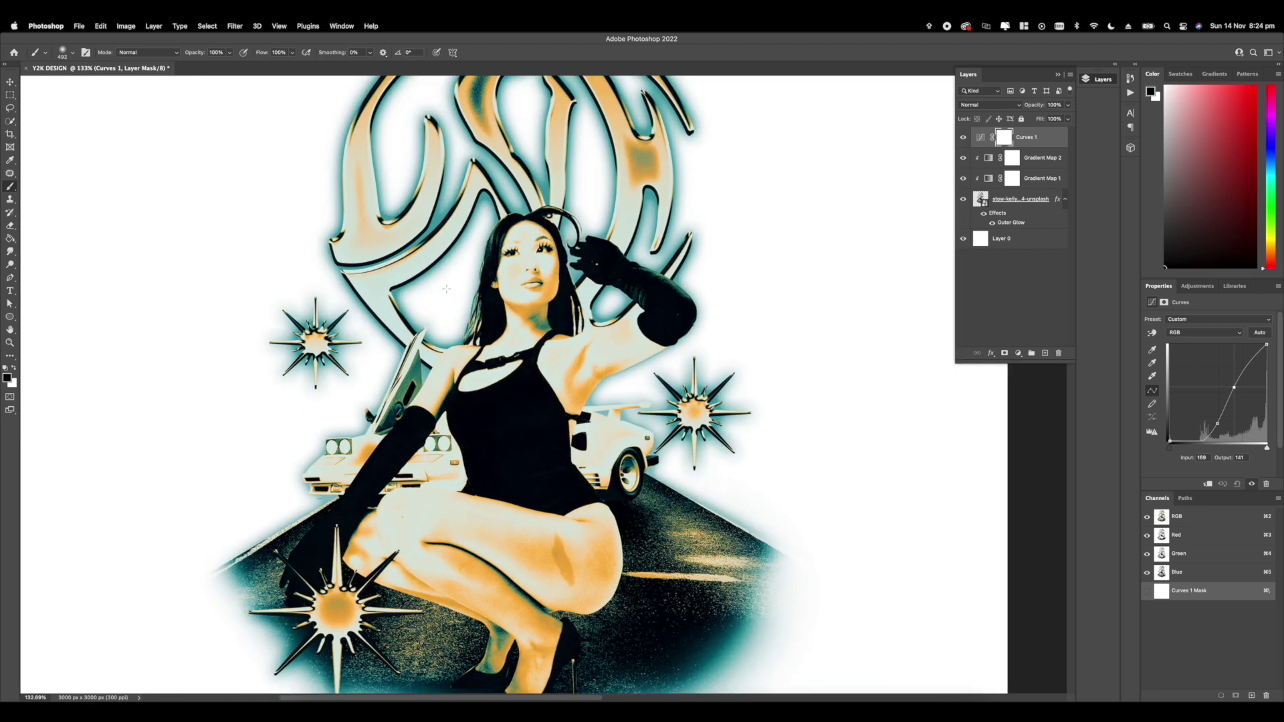
{"action": "scroll", "coordinate": [472, 306], "scroll_direction": "down", "scroll_amount": 4}
{"action": "scroll", "coordinate": [472, 307], "scroll_direction": "up", "scroll_amount": 2}
{"action": "scroll", "coordinate": [500, 300], "scroll_direction": "down", "scroll_amount": 1}
{"action": "left_click_drag", "start_coordinate": [500, 301], "coordinate": [519, 319]}
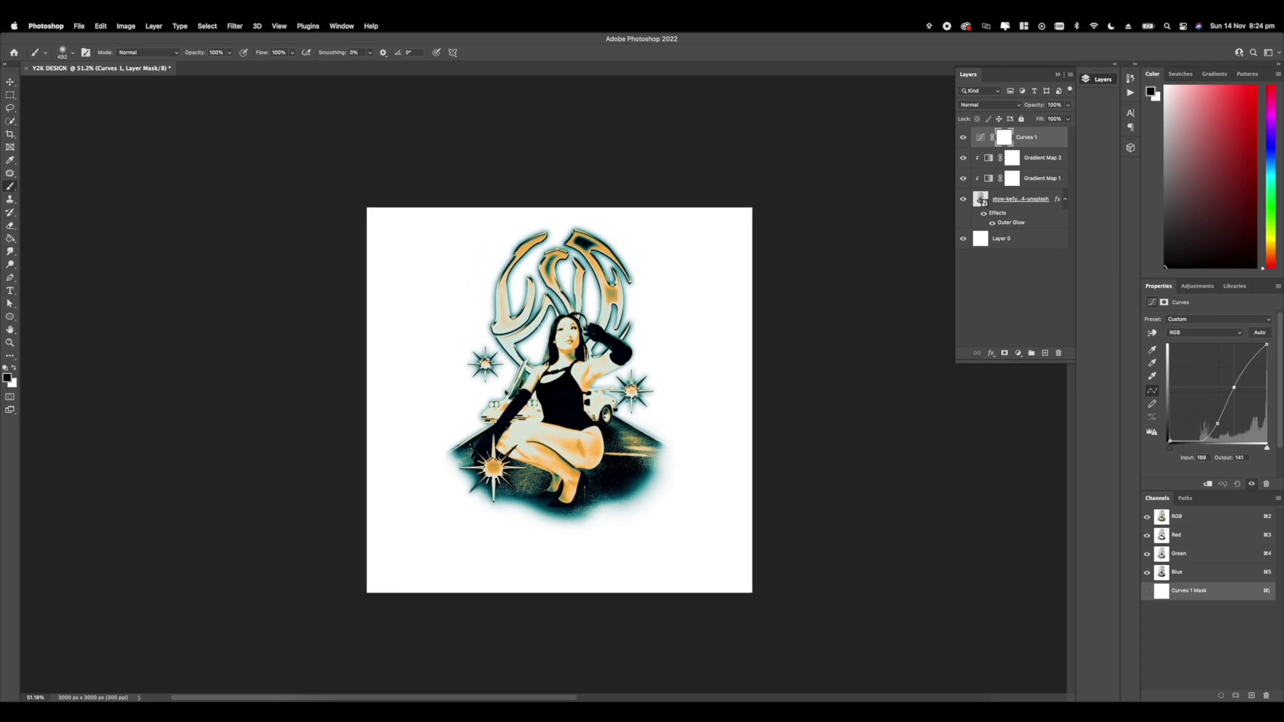
{"action": "scroll", "coordinate": [548, 338], "scroll_direction": "down", "scroll_amount": 1}
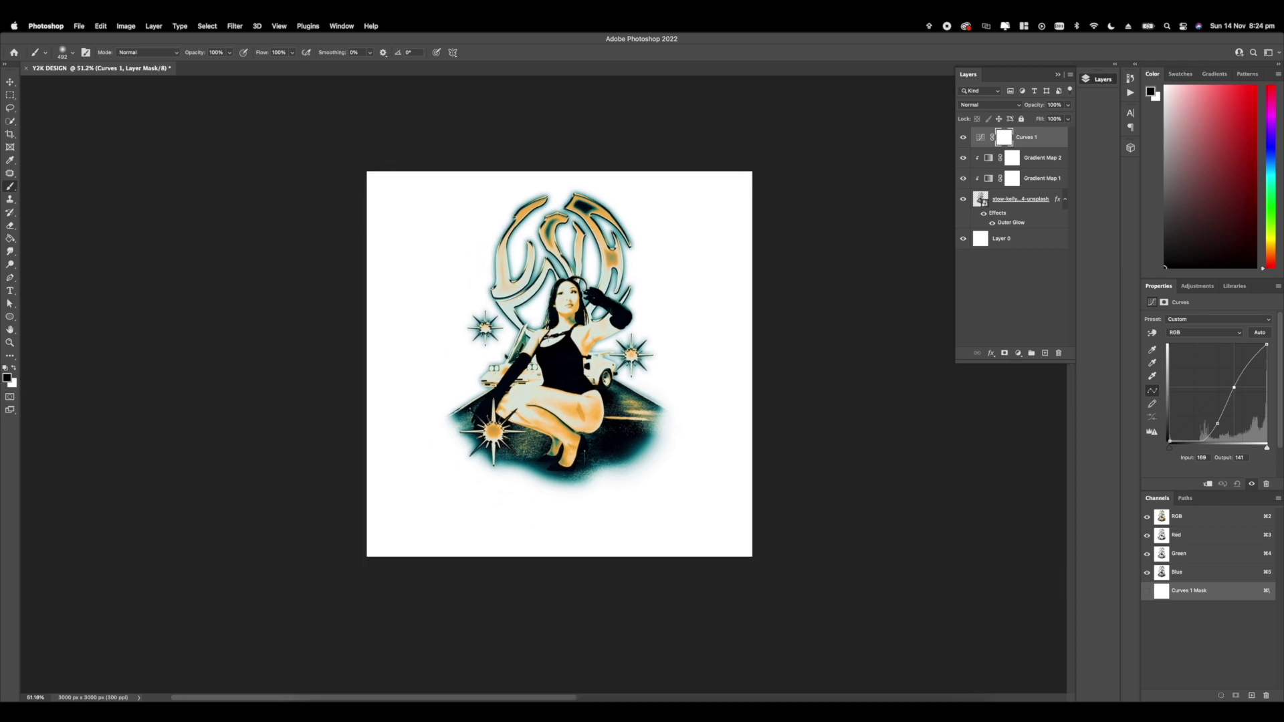
{"action": "scroll", "coordinate": [548, 338], "scroll_direction": "up", "scroll_amount": 6}
{"action": "scroll", "coordinate": [549, 338], "scroll_direction": "up", "scroll_amount": 1}
{"action": "scroll", "coordinate": [549, 338], "scroll_direction": "down", "scroll_amount": 4}
{"action": "scroll", "coordinate": [548, 337], "scroll_direction": "up", "scroll_amount": 6}
{"action": "scroll", "coordinate": [548, 338], "scroll_direction": "up", "scroll_amount": 5}
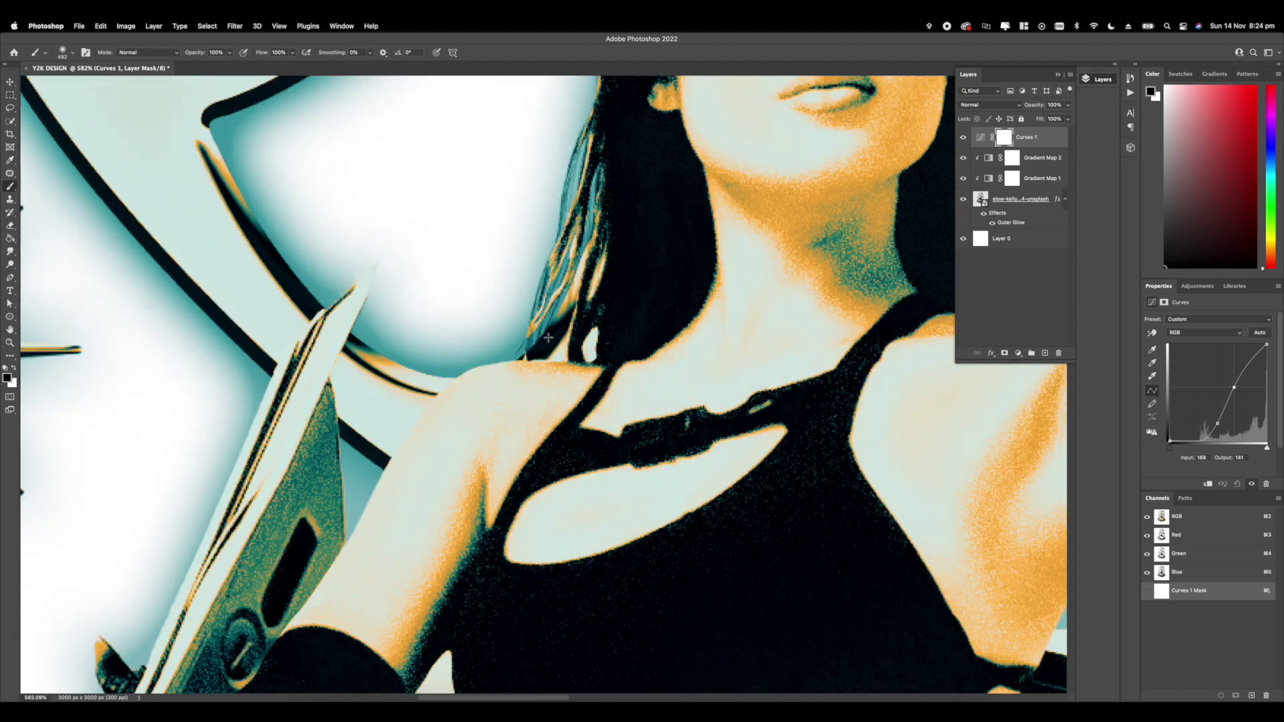
{"action": "scroll", "coordinate": [548, 338], "scroll_direction": "down", "scroll_amount": 4}
{"action": "scroll", "coordinate": [549, 338], "scroll_direction": "up", "scroll_amount": 6}
{"action": "scroll", "coordinate": [549, 338], "scroll_direction": "up", "scroll_amount": 5}
{"action": "scroll", "coordinate": [548, 337], "scroll_direction": "down", "scroll_amount": 6}
{"action": "scroll", "coordinate": [548, 337], "scroll_direction": "down", "scroll_amount": 2}
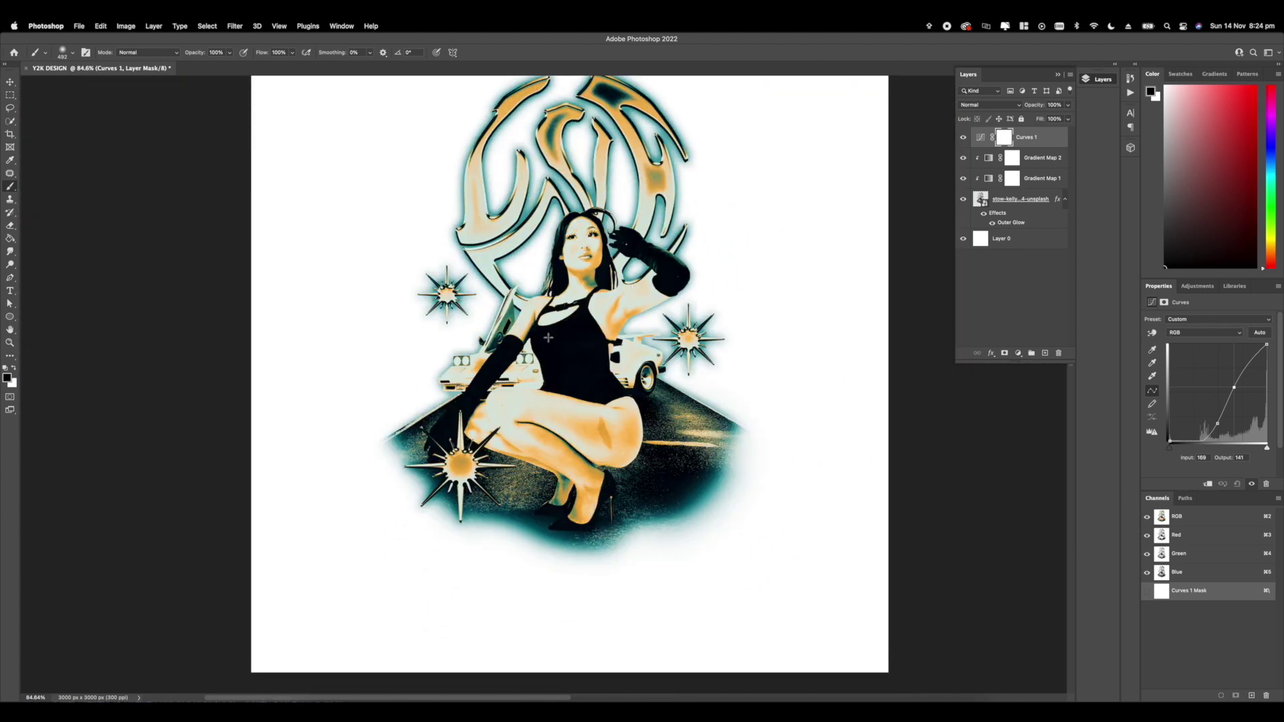
{"action": "scroll", "coordinate": [639, 323], "scroll_direction": "down", "scroll_amount": 4}
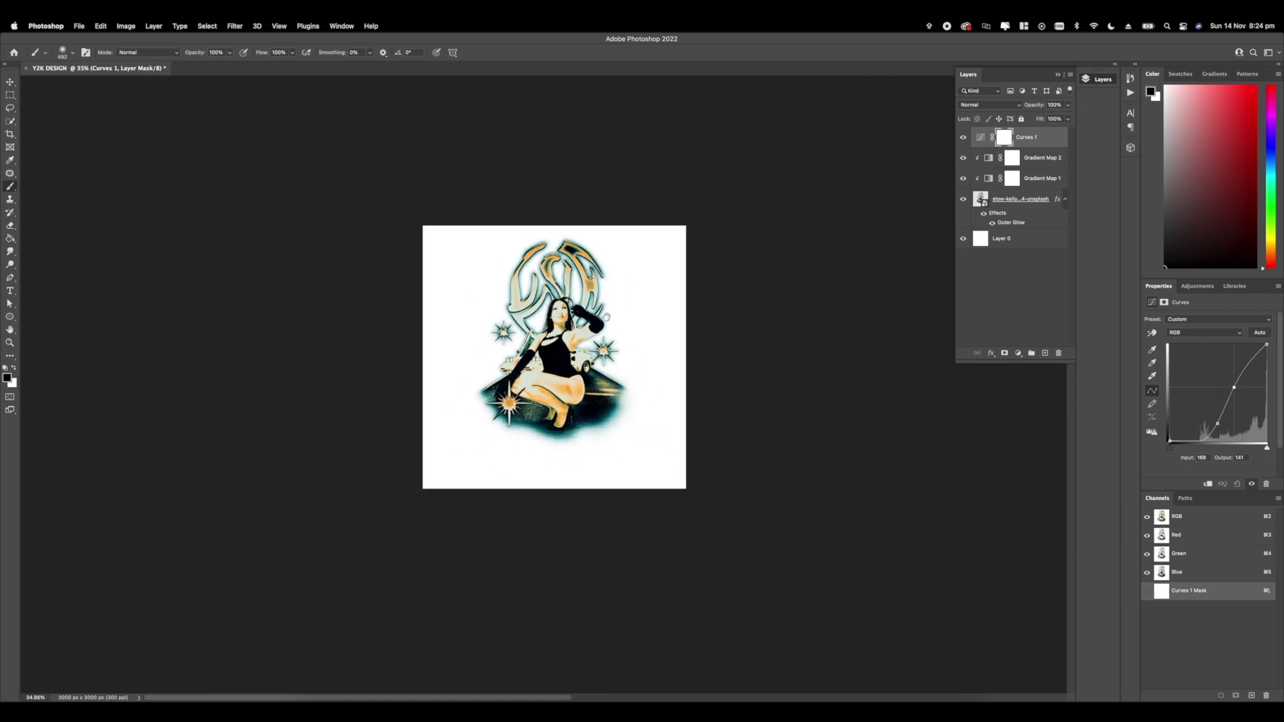
{"action": "scroll", "coordinate": [633, 312], "scroll_direction": "up", "scroll_amount": 4}
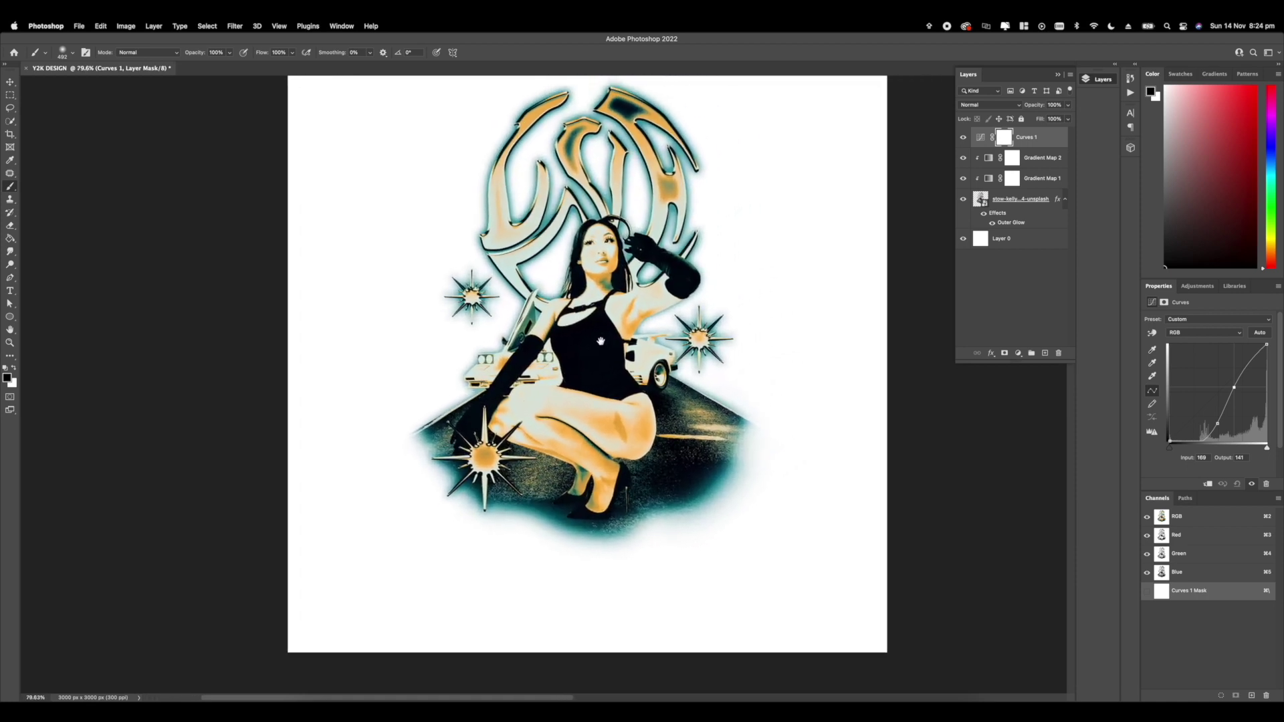
Step: Inspect the artwork up close and as a whole, and compare it with and without the Gradient Map 2 coloring
{"action": "left_click_drag", "start_coordinate": [600, 342], "coordinate": [594, 347]}
{"action": "scroll", "coordinate": [613, 267], "scroll_direction": "up", "scroll_amount": 7}
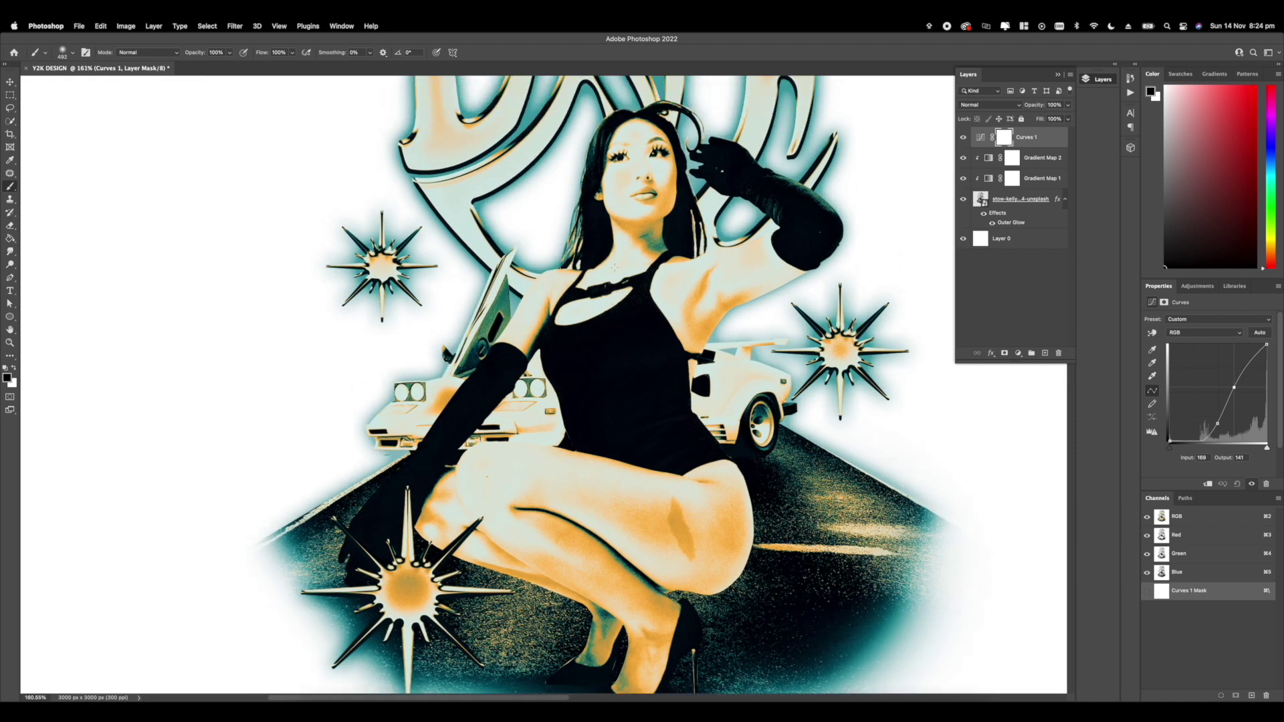
{"action": "scroll", "coordinate": [608, 385], "scroll_direction": "up", "scroll_amount": 2}
{"action": "scroll", "coordinate": [615, 268], "scroll_direction": "down", "scroll_amount": 5}
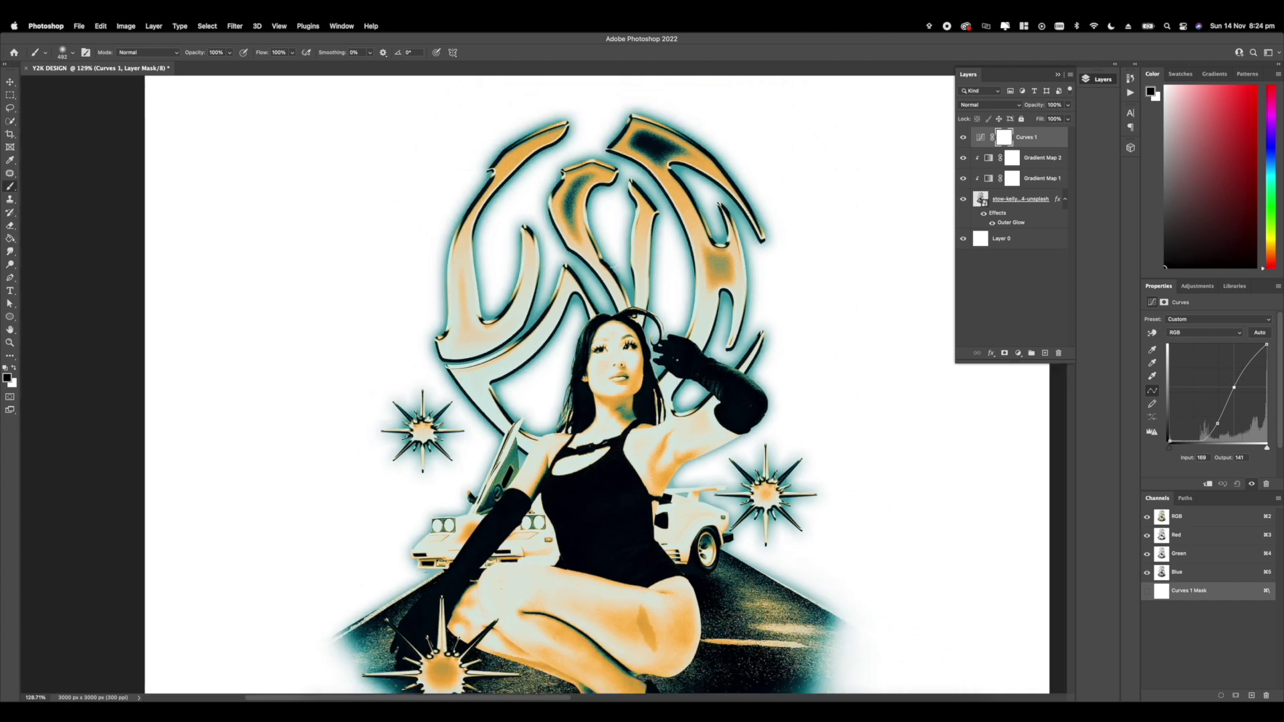
{"action": "left_click_drag", "start_coordinate": [614, 292], "coordinate": [616, 224]}
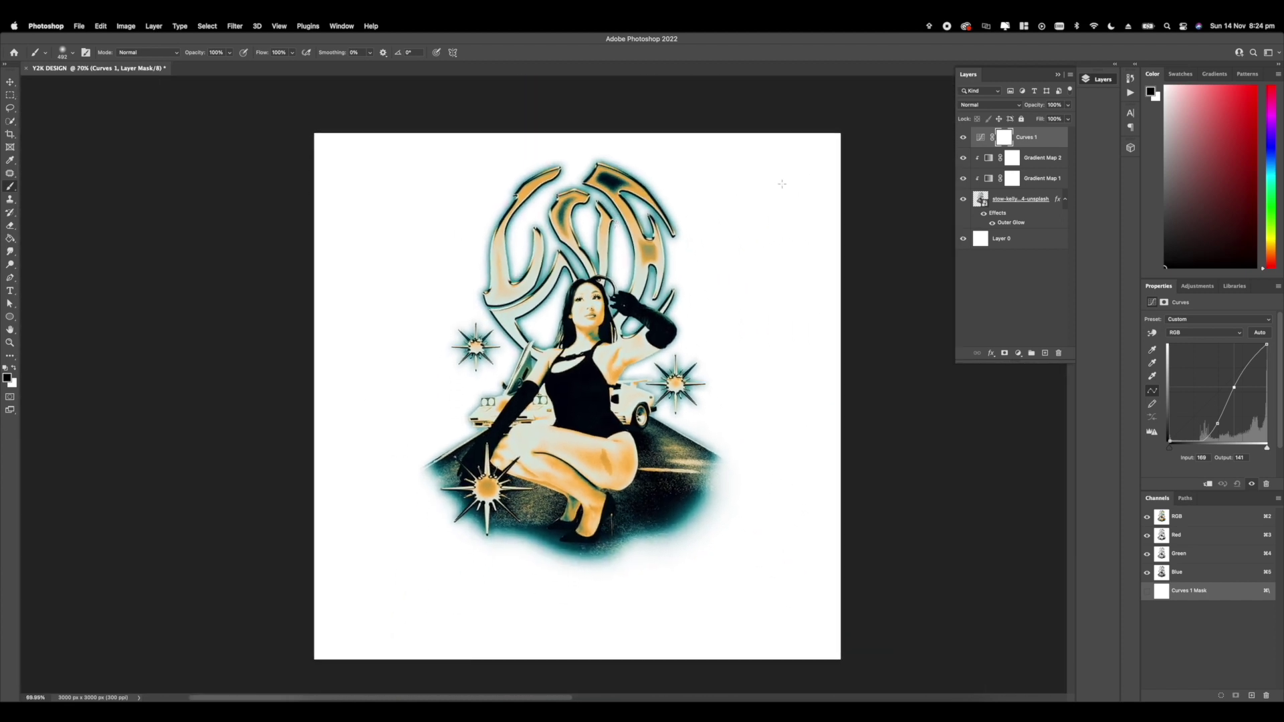
{"action": "left_click", "coordinate": [964, 159]}
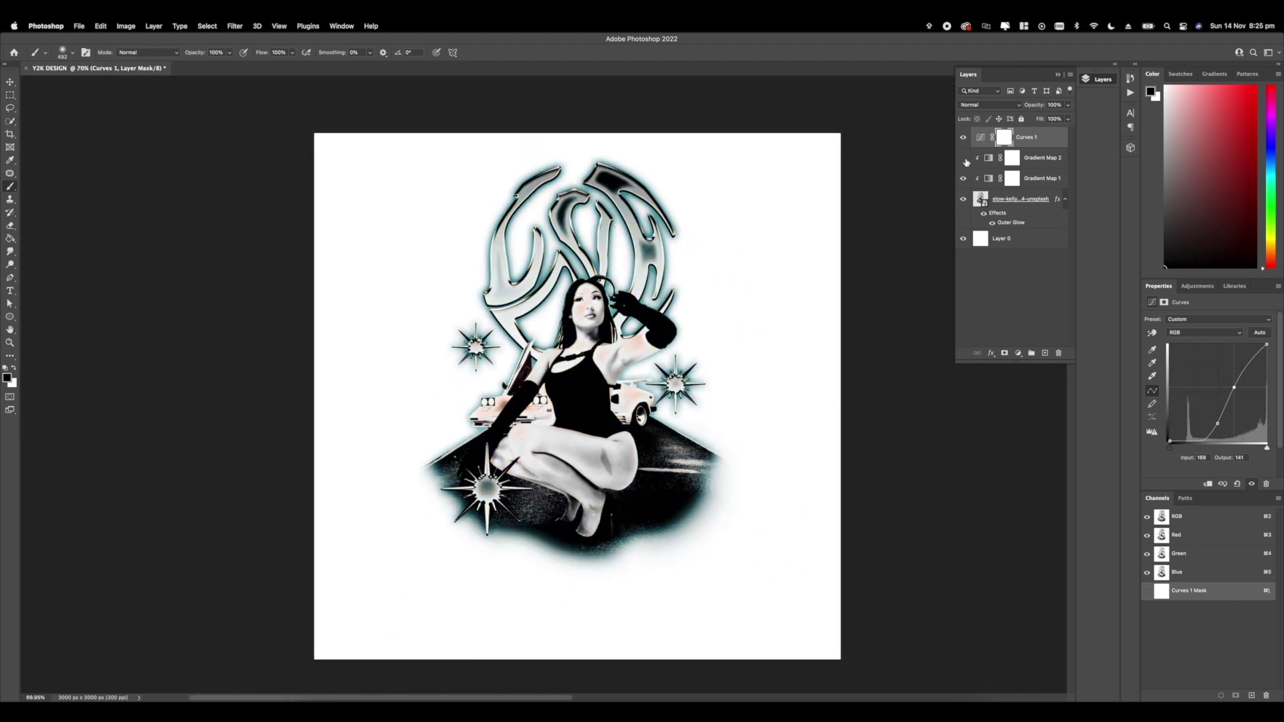
{"action": "left_click", "coordinate": [964, 160]}
{"action": "left_click", "coordinate": [965, 159]}
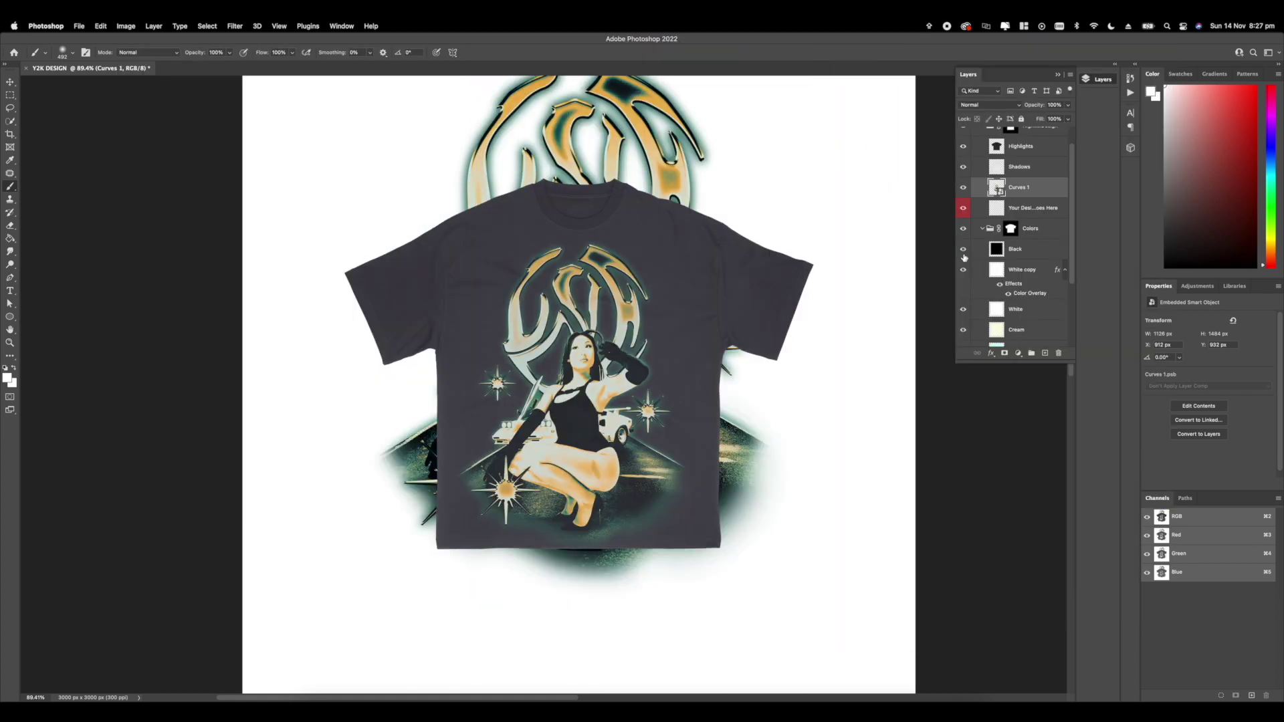
Step: Hide the mockup's Black, White copy, White, Cream, Mineral Blue and Olive color layers in turn to show the T-shirt in Ultra Vintage
{"action": "left_click", "coordinate": [964, 255]}
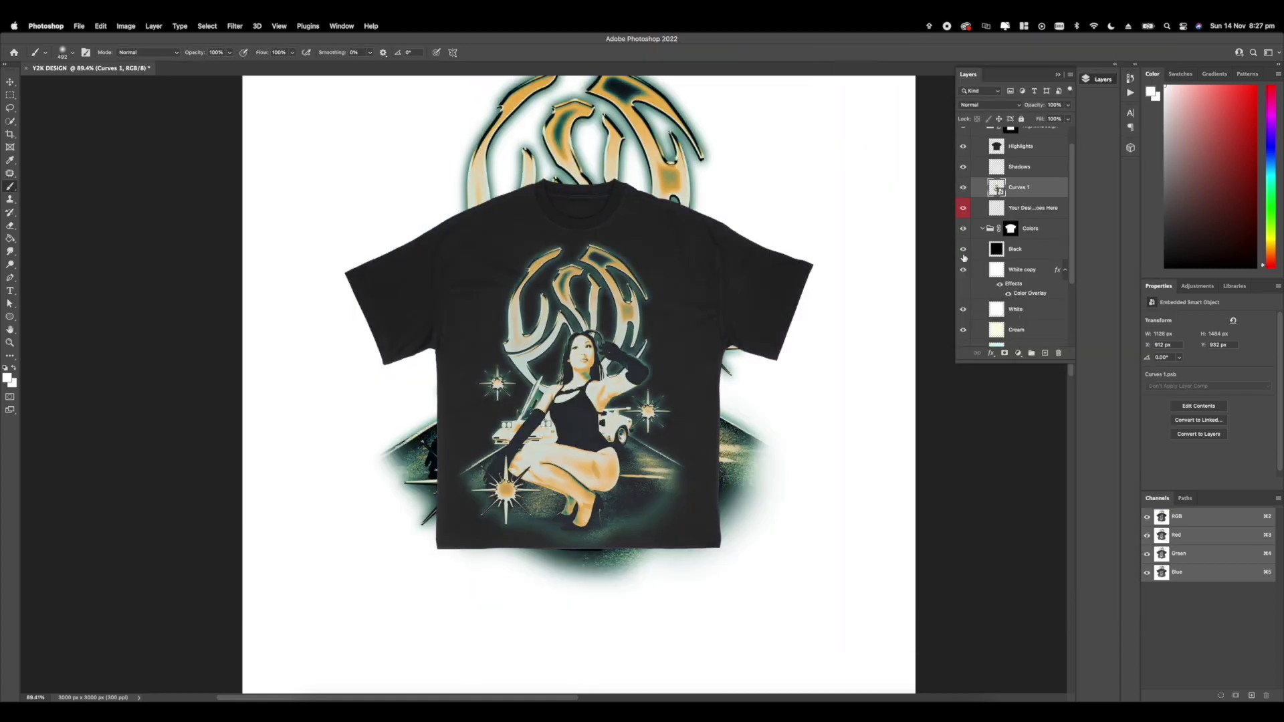
{"action": "left_click", "coordinate": [964, 254]}
{"action": "left_click", "coordinate": [973, 272]}
{"action": "left_click", "coordinate": [964, 271]}
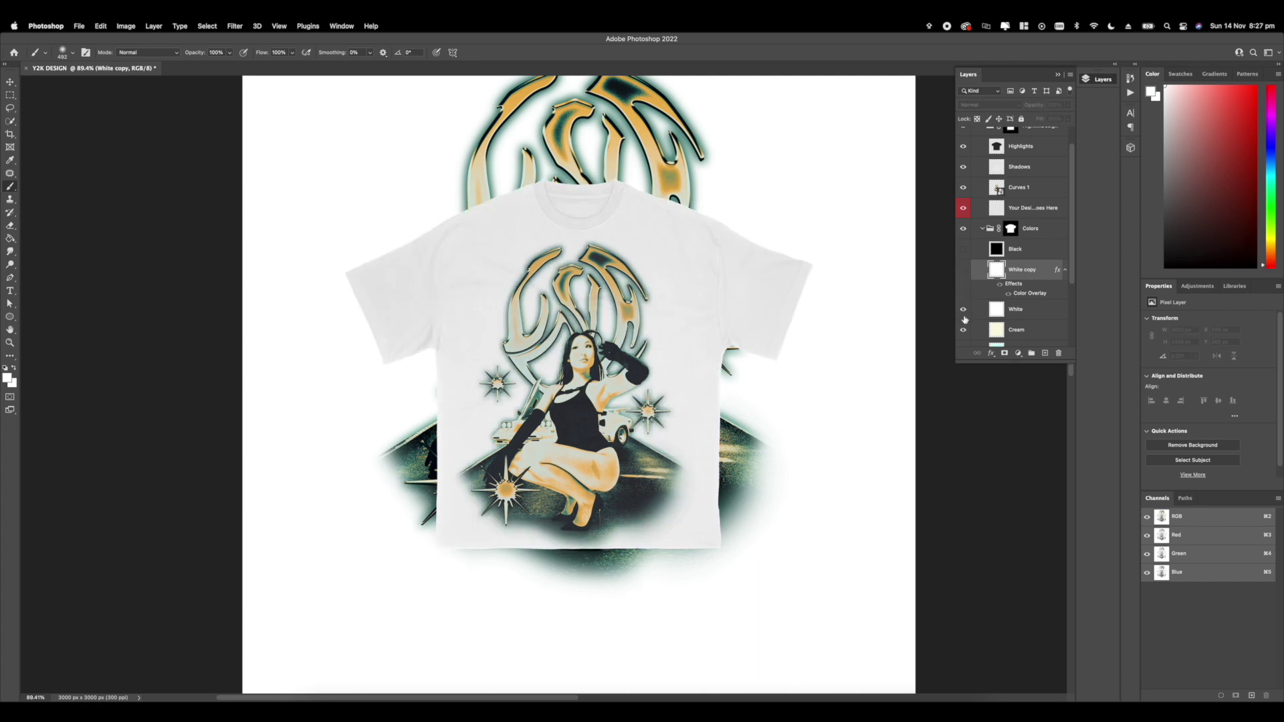
{"action": "left_click", "coordinate": [963, 329]}
{"action": "scroll", "coordinate": [964, 326], "scroll_direction": "down", "scroll_amount": 1}
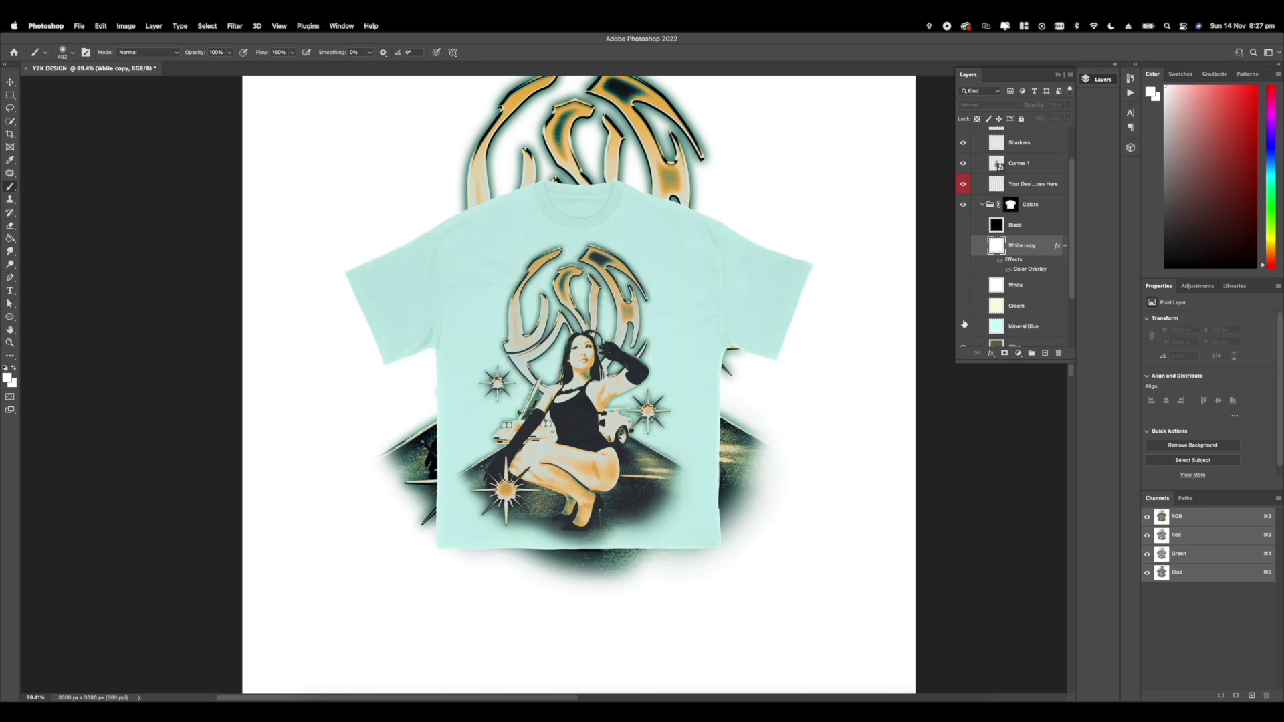
{"action": "left_click", "coordinate": [964, 325]}
{"action": "scroll", "coordinate": [965, 323], "scroll_direction": "down", "scroll_amount": 2}
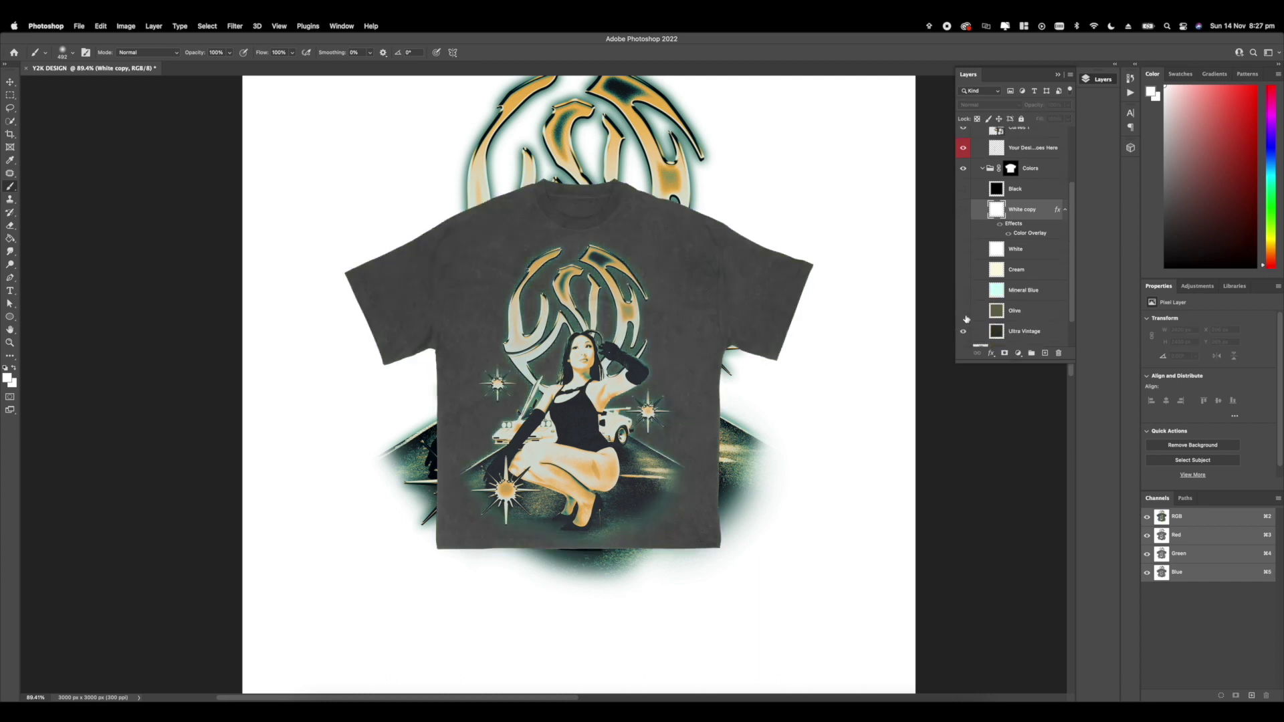